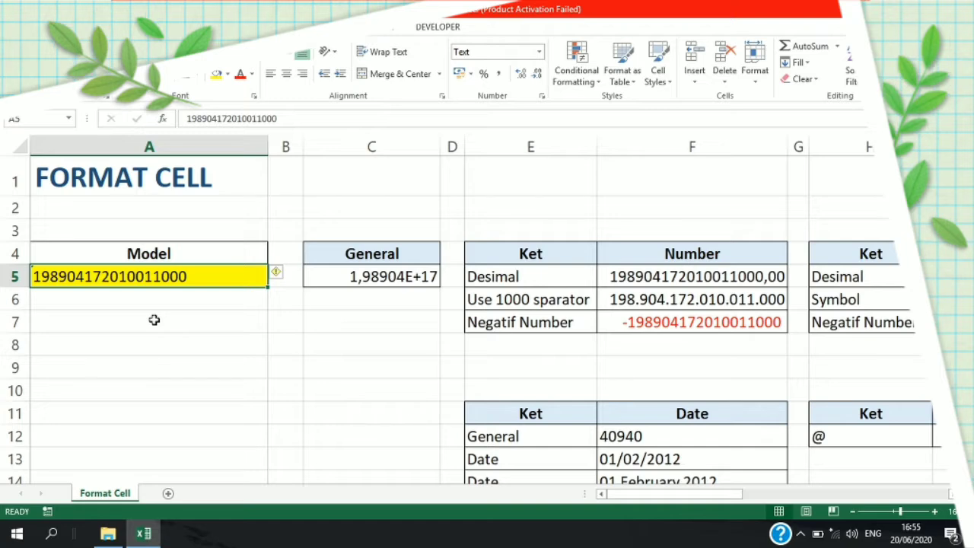
- Examine the number format category applied to cell C5 under General in the Format Cells dialog, and close the dialog
{"action": "left_click", "coordinate": [414, 277]}
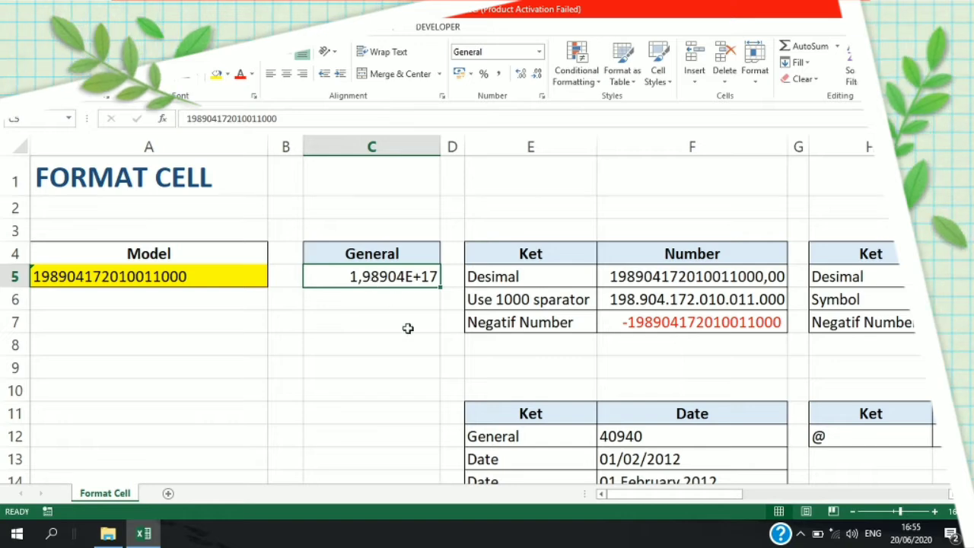
{"action": "key", "text": "ctrl+1"}
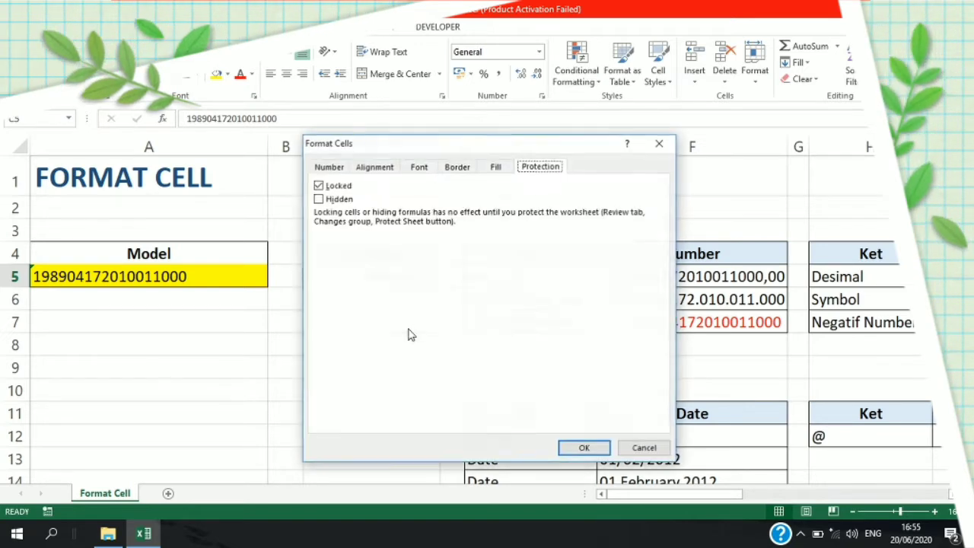
{"action": "left_click", "coordinate": [327, 167]}
{"action": "left_click_drag", "start_coordinate": [380, 144], "coordinate": [629, 132]}
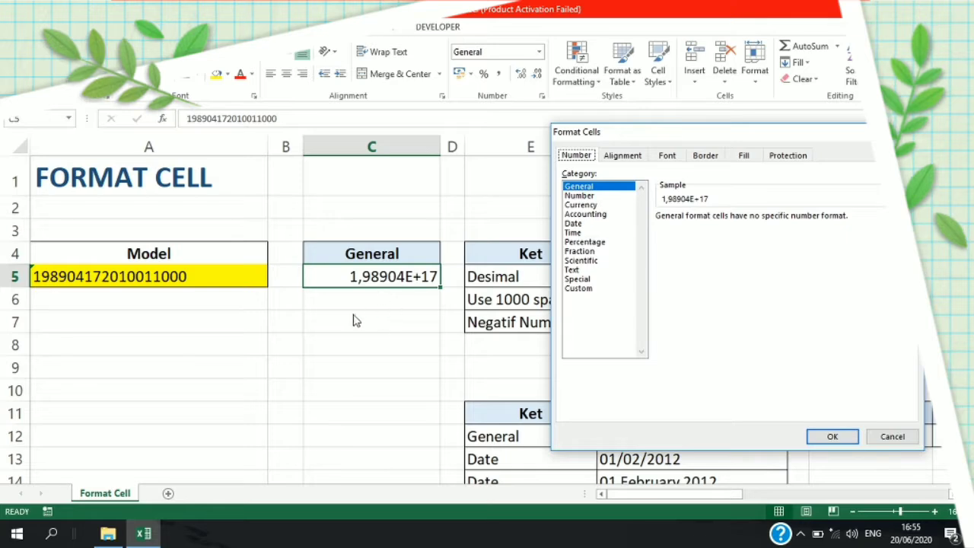
{"action": "left_click", "coordinate": [908, 132]}
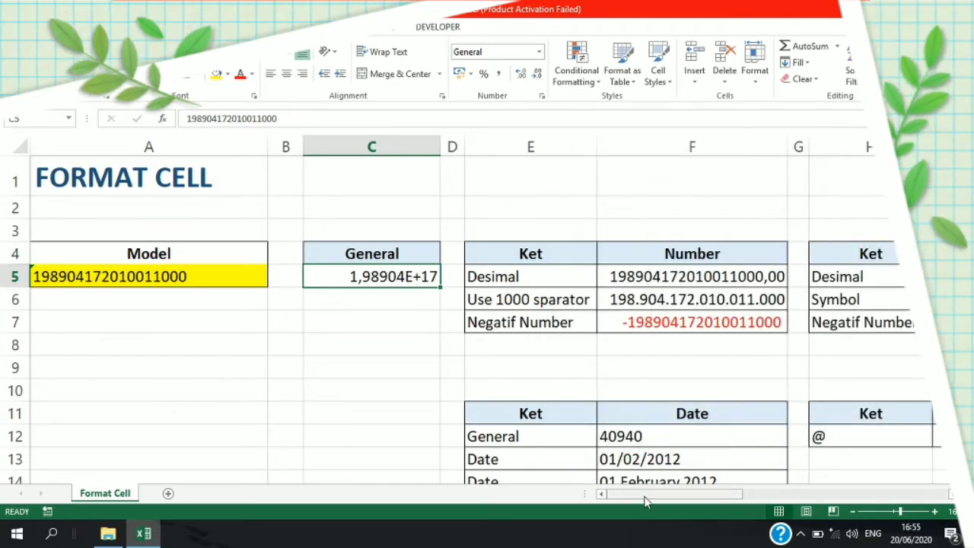
{"action": "mouse_move", "coordinate": [646, 496]}
{"action": "left_mouse_down"}
{"action": "mouse_move", "coordinate": [666, 498]}
{"action": "mouse_move", "coordinate": [627, 498]}
{"action": "left_mouse_up"}
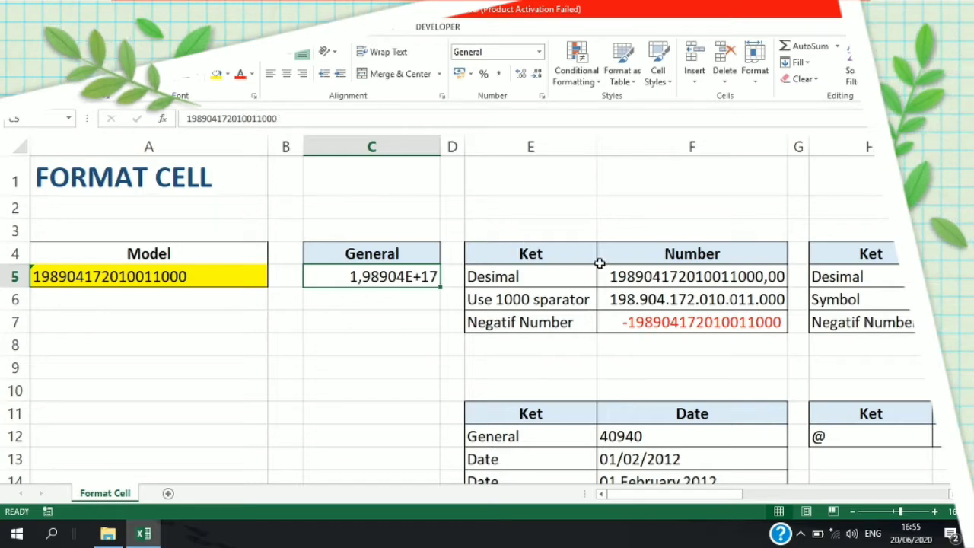
{"action": "left_click", "coordinate": [625, 276]}
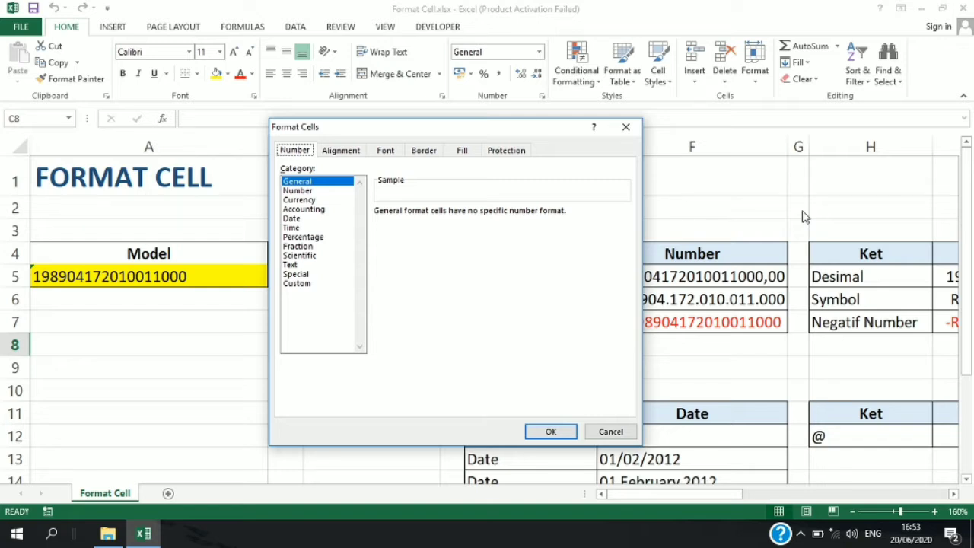
- Open and close the Format Cells dialog for empty cell C2, once from the cell itself and once through the Format command
{"action": "key", "text": "Escape"}
{"action": "left_click", "coordinate": [386, 204]}
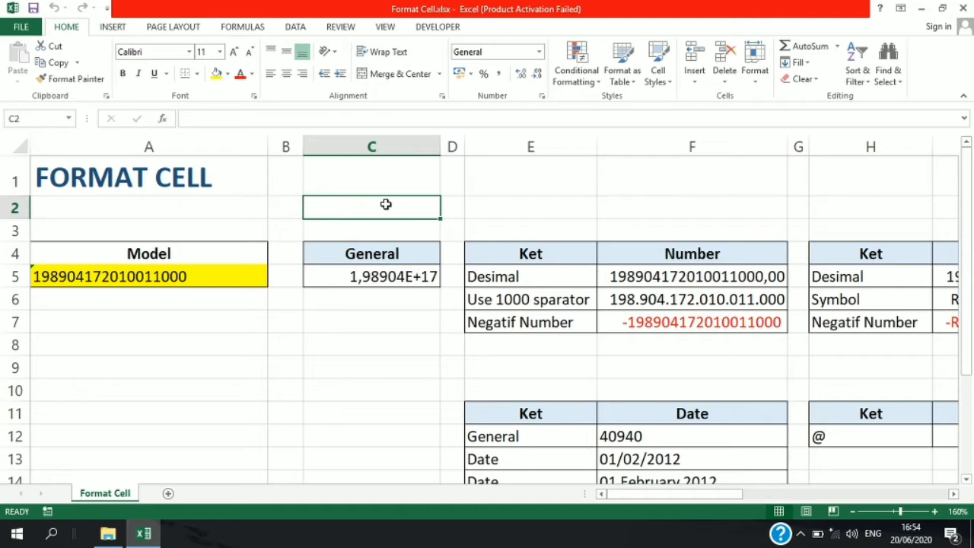
{"action": "right_click", "coordinate": [386, 204]}
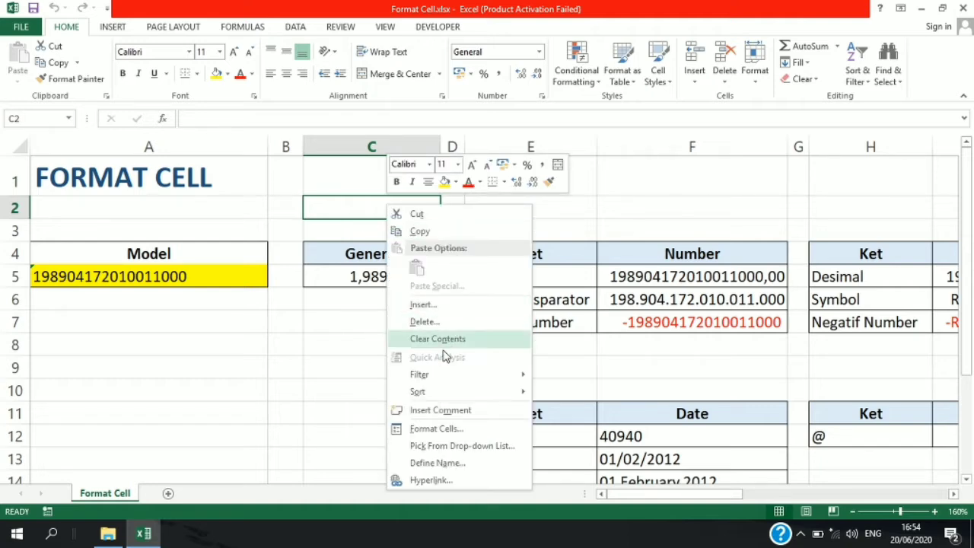
{"action": "left_click", "coordinate": [451, 437]}
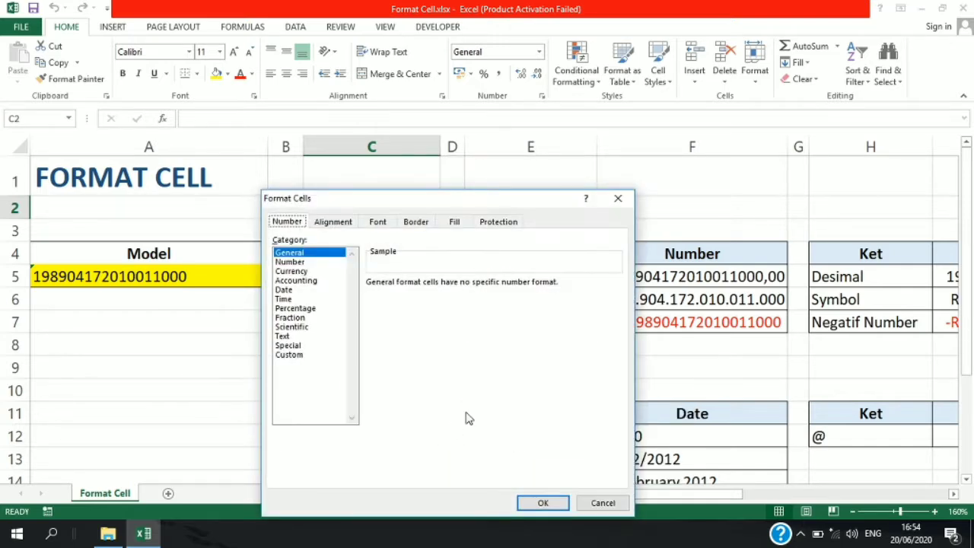
{"action": "left_click", "coordinate": [617, 200]}
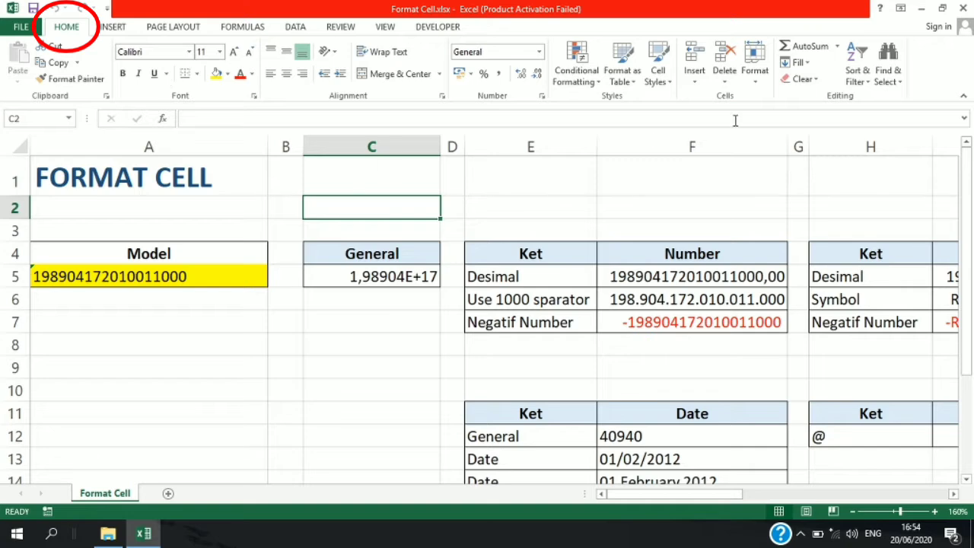
{"action": "left_click", "coordinate": [754, 72]}
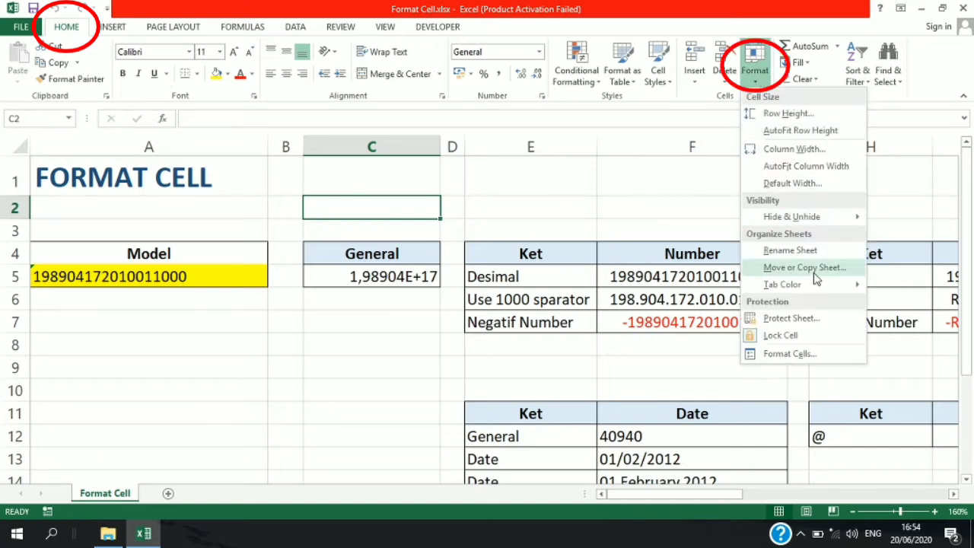
{"action": "left_click", "coordinate": [771, 361]}
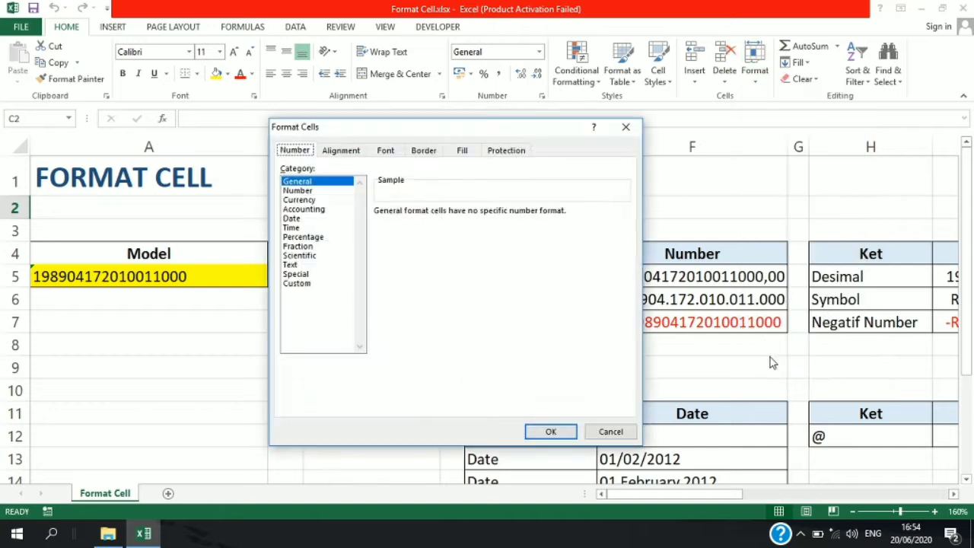
{"action": "left_click", "coordinate": [625, 129]}
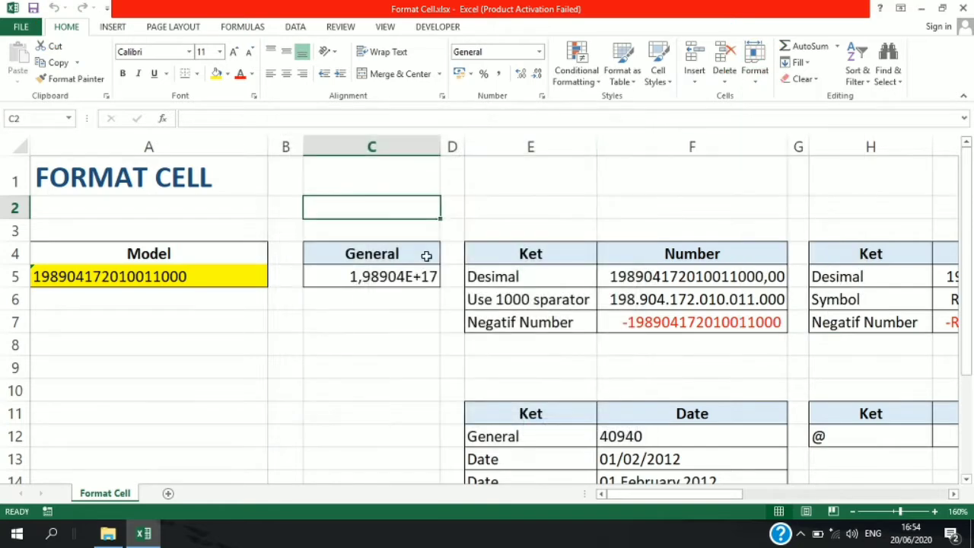
- Open Format Cells for empty cell D2 and review its Alignment, Font, Border, Fill and Protection settings
{"action": "left_click", "coordinate": [459, 210]}
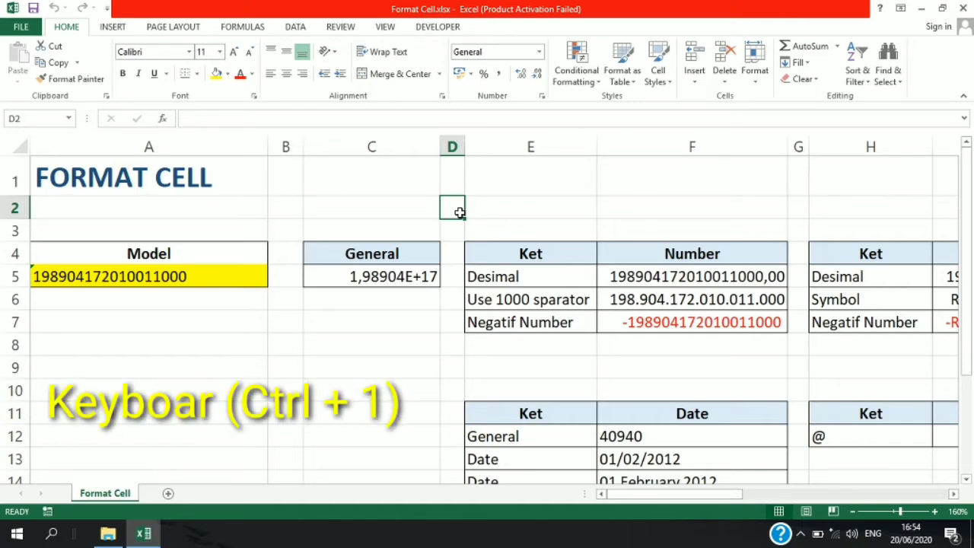
{"action": "key", "text": "ctrl+1"}
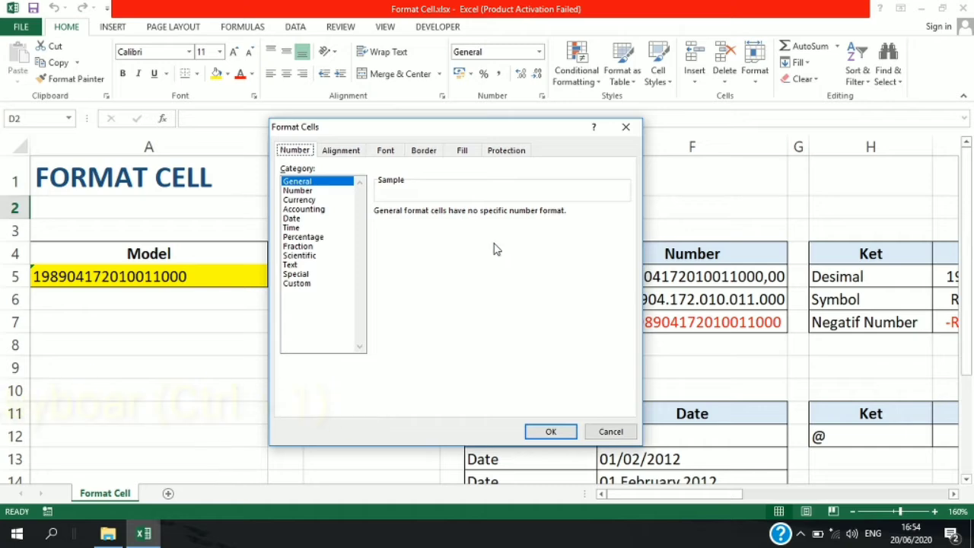
{"action": "left_click_drag", "start_coordinate": [408, 131], "coordinate": [187, 187]}
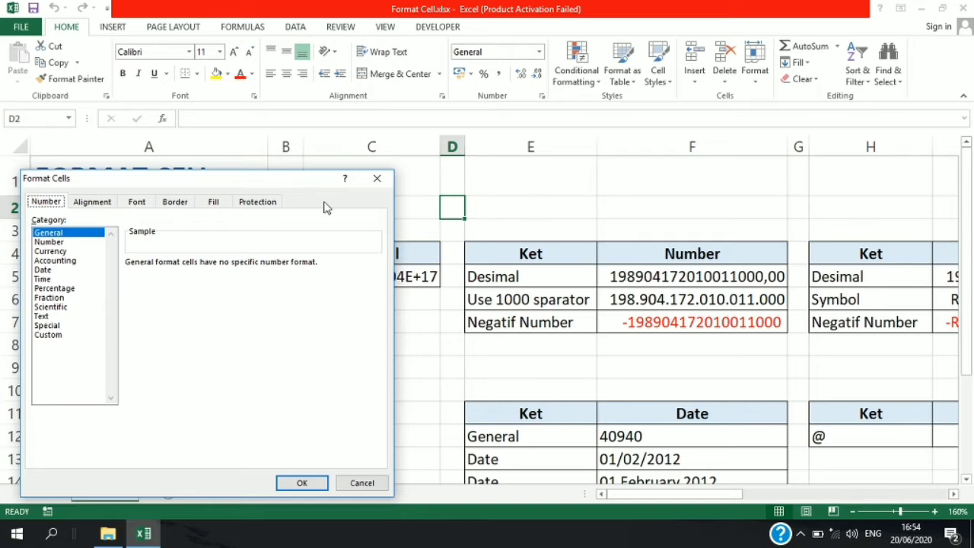
{"action": "left_click_drag", "start_coordinate": [258, 184], "coordinate": [388, 300]}
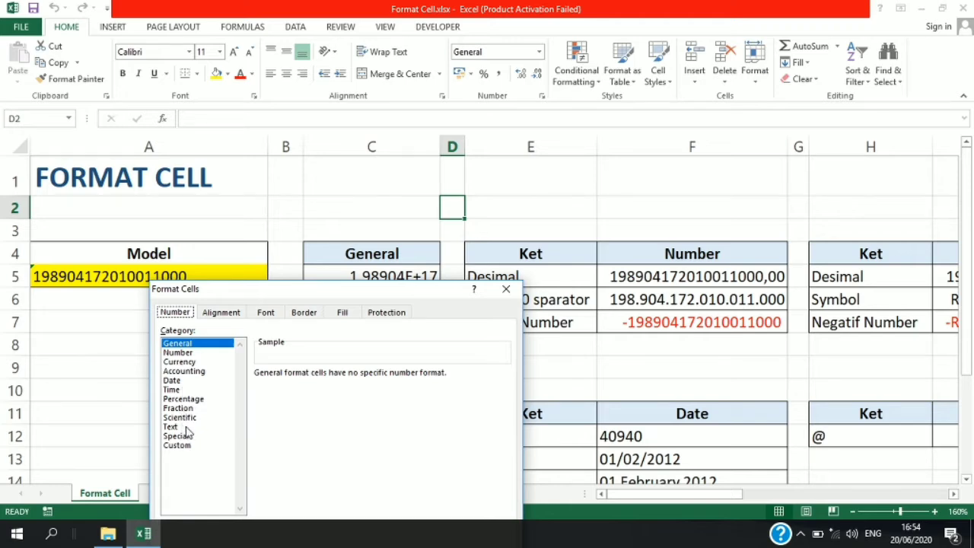
{"action": "left_click", "coordinate": [222, 313]}
{"action": "left_click", "coordinate": [265, 313]}
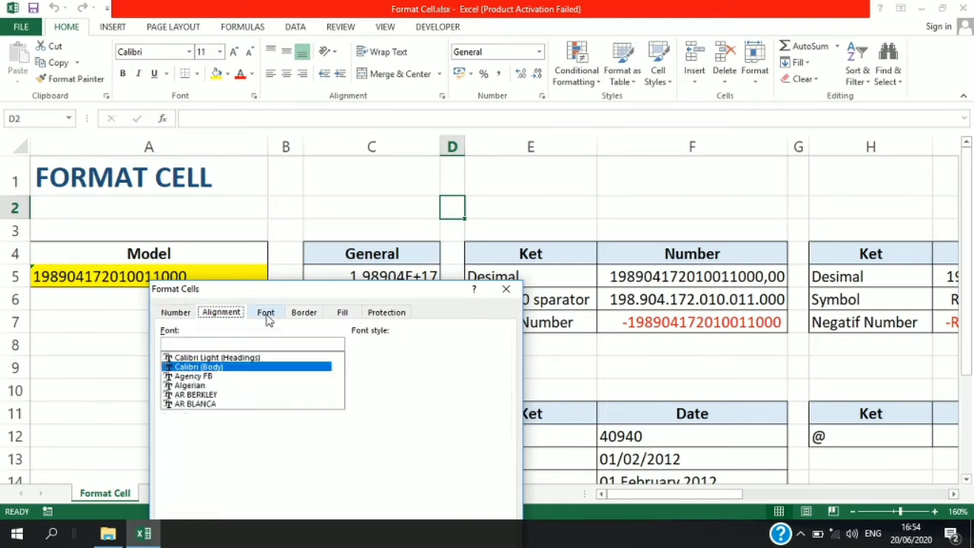
{"action": "left_click", "coordinate": [303, 312]}
{"action": "left_click", "coordinate": [339, 313]}
{"action": "left_click", "coordinate": [386, 312]}
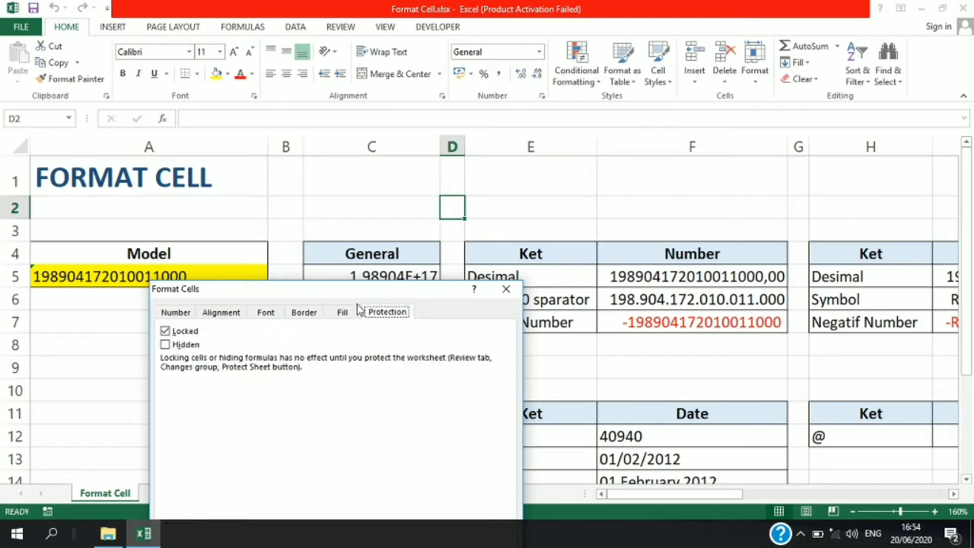
- Look back through the Format Cells settings from Protection to Number, go forward again to Protection, and close the dialog
{"action": "left_click_drag", "start_coordinate": [340, 291], "coordinate": [491, 145]}
{"action": "left_click", "coordinate": [496, 166]}
{"action": "left_click", "coordinate": [458, 169]}
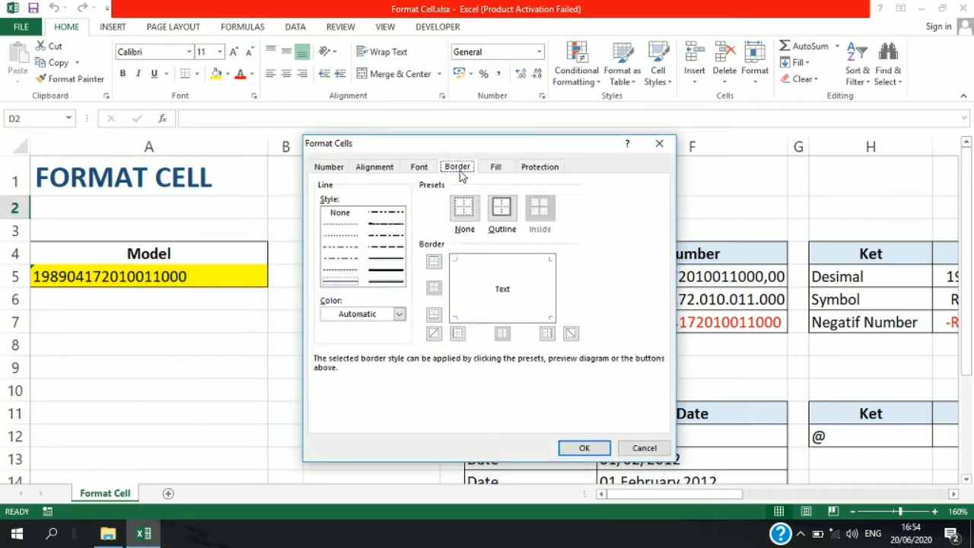
{"action": "left_click", "coordinate": [420, 172]}
{"action": "left_click", "coordinate": [387, 168]}
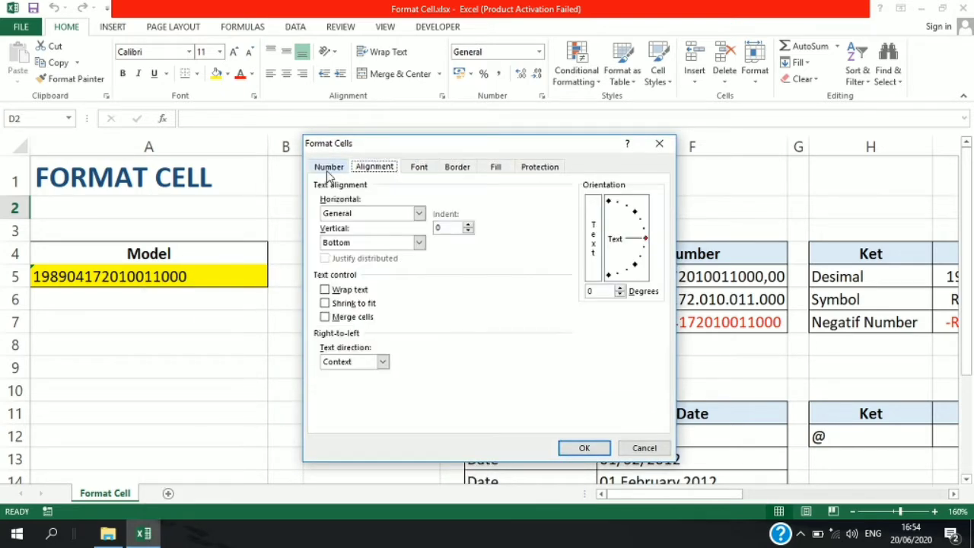
{"action": "left_click", "coordinate": [327, 169]}
{"action": "left_click", "coordinate": [379, 167]}
{"action": "left_click", "coordinate": [419, 168]}
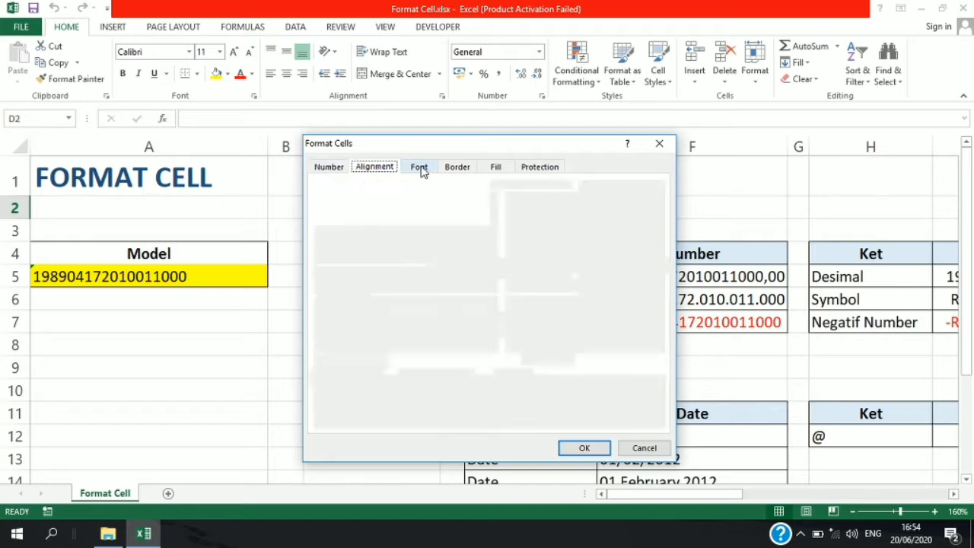
{"action": "left_click", "coordinate": [457, 167]}
{"action": "left_click", "coordinate": [496, 167]}
{"action": "left_click", "coordinate": [539, 167]}
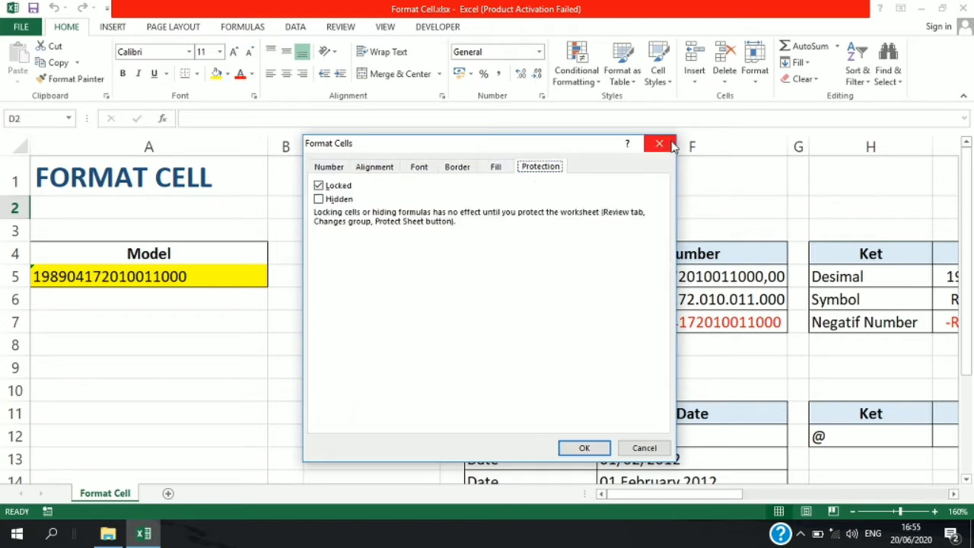
{"action": "left_click", "coordinate": [659, 143]}
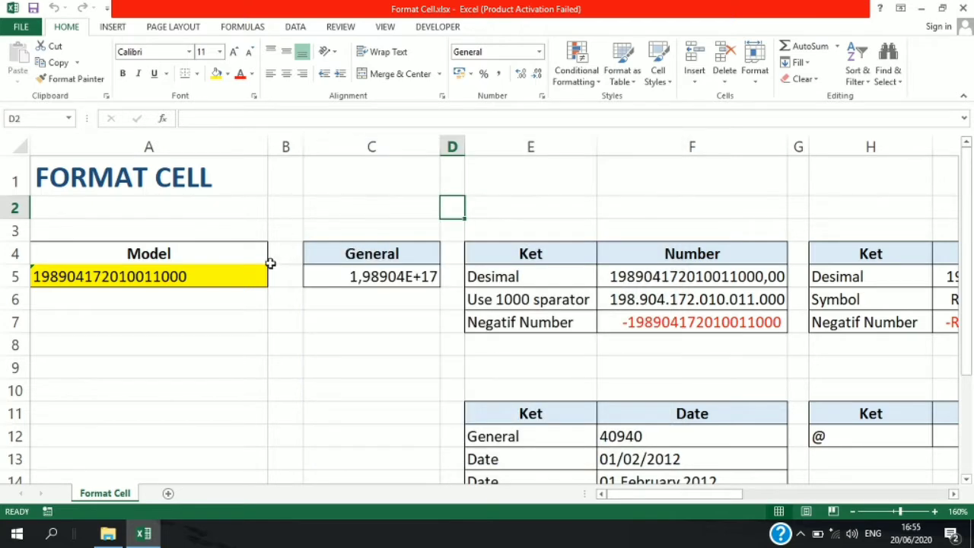
- Compare the model value in A5 with C5 and inspect C5's number format category in Format Cells
{"action": "left_click", "coordinate": [98, 281]}
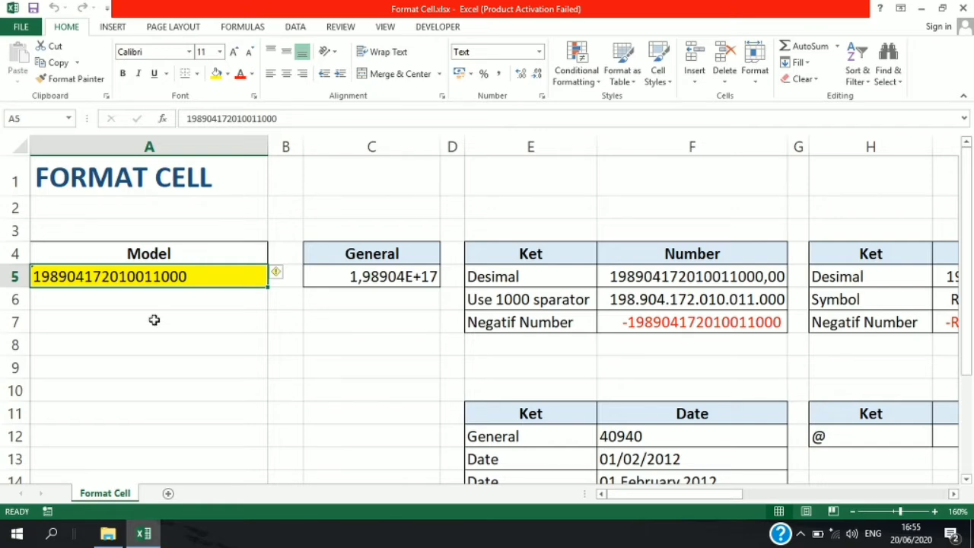
{"action": "left_click", "coordinate": [411, 277]}
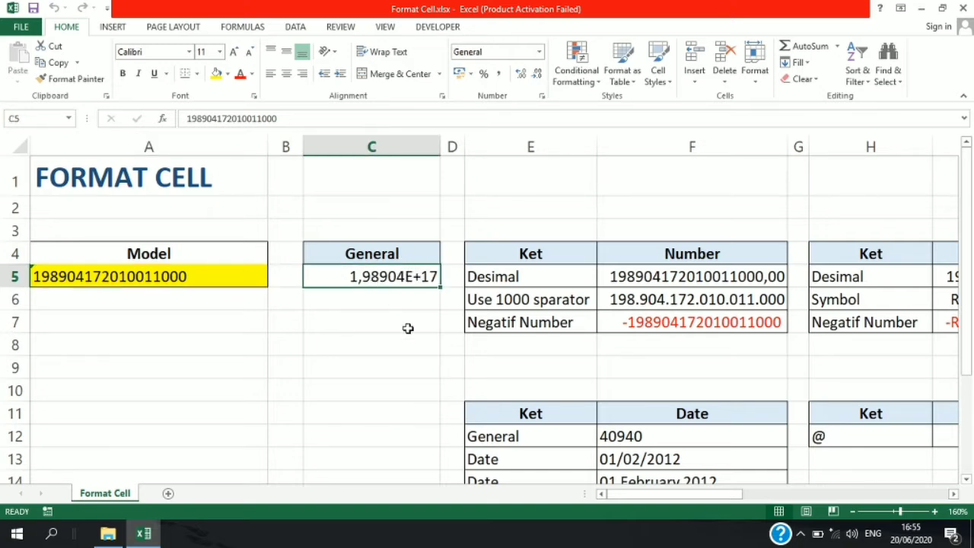
{"action": "key", "text": "ctrl+1"}
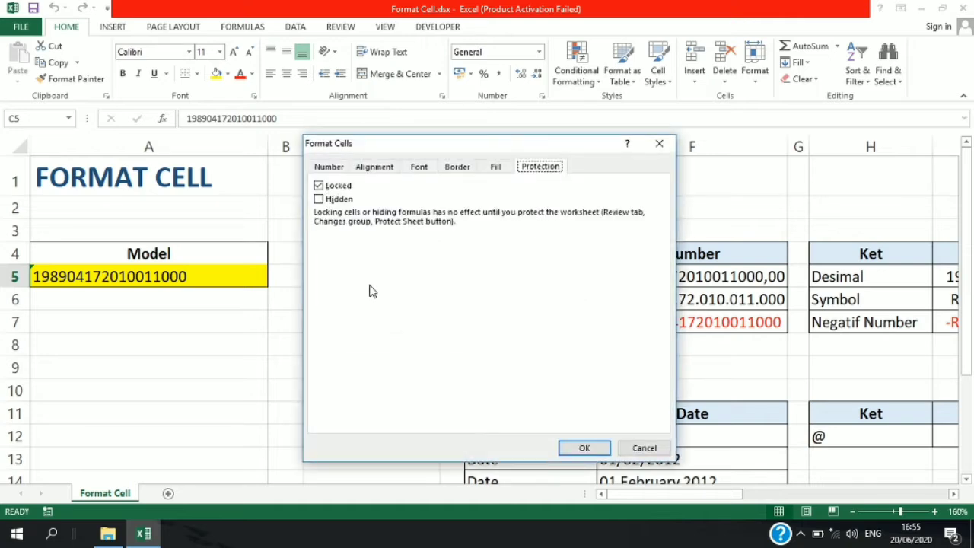
{"action": "left_click", "coordinate": [328, 167]}
{"action": "left_click_drag", "start_coordinate": [381, 143], "coordinate": [630, 132]}
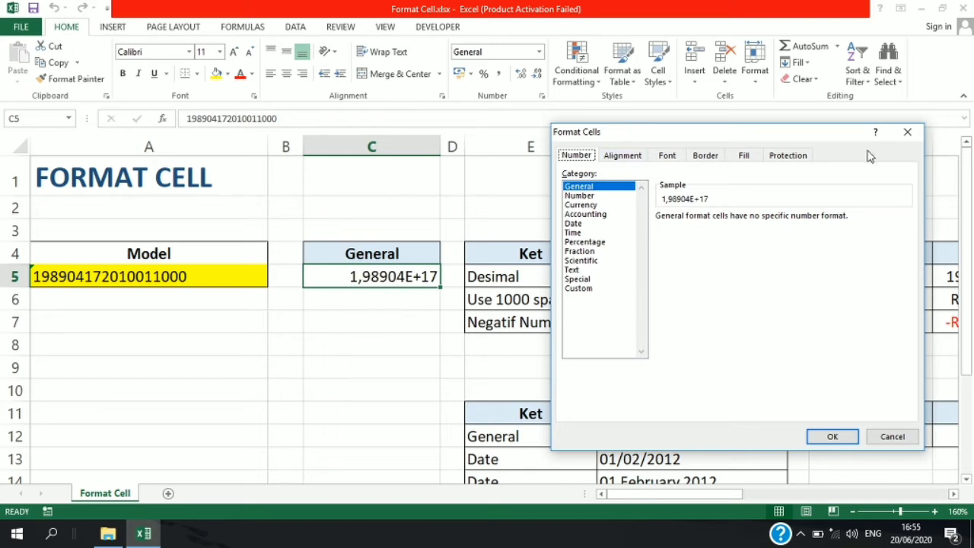
{"action": "left_click", "coordinate": [907, 134]}
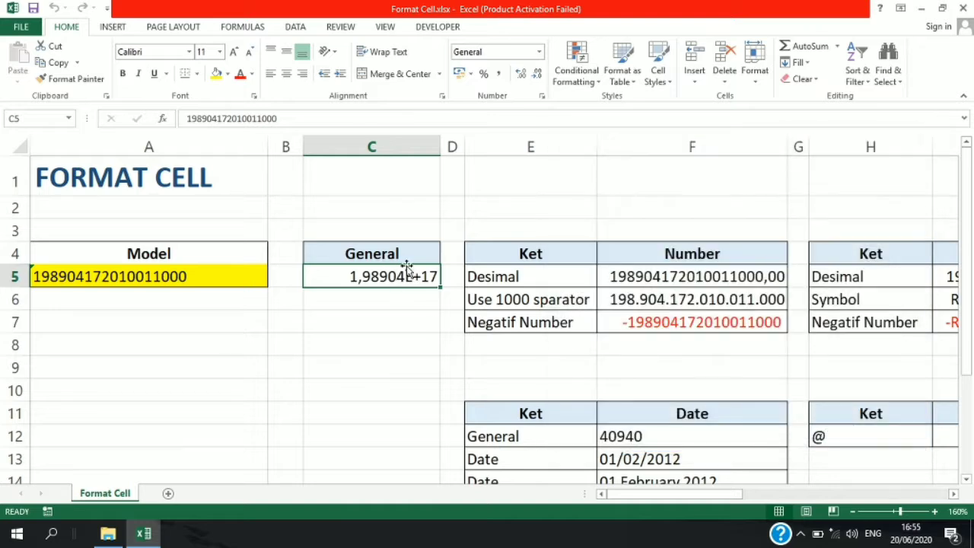
- Set the Number format of cell F5, beside Desimal, to 0 decimal places
{"action": "mouse_move", "coordinate": [647, 496]}
{"action": "left_mouse_down"}
{"action": "mouse_move", "coordinate": [670, 497]}
{"action": "mouse_move", "coordinate": [630, 498]}
{"action": "left_mouse_up"}
{"action": "left_click", "coordinate": [649, 271]}
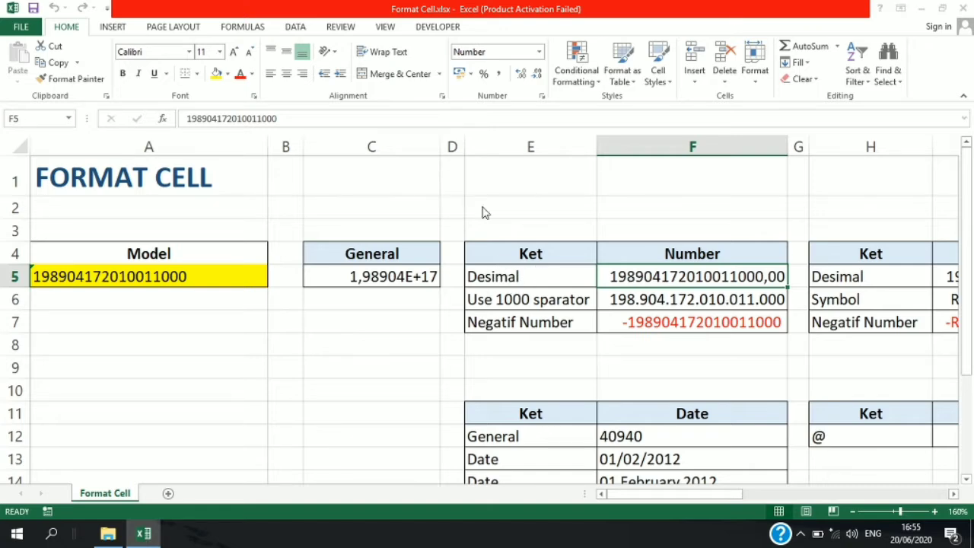
{"action": "key", "text": "ctrl+1"}
{"action": "left_click_drag", "start_coordinate": [730, 130], "coordinate": [785, 315]}
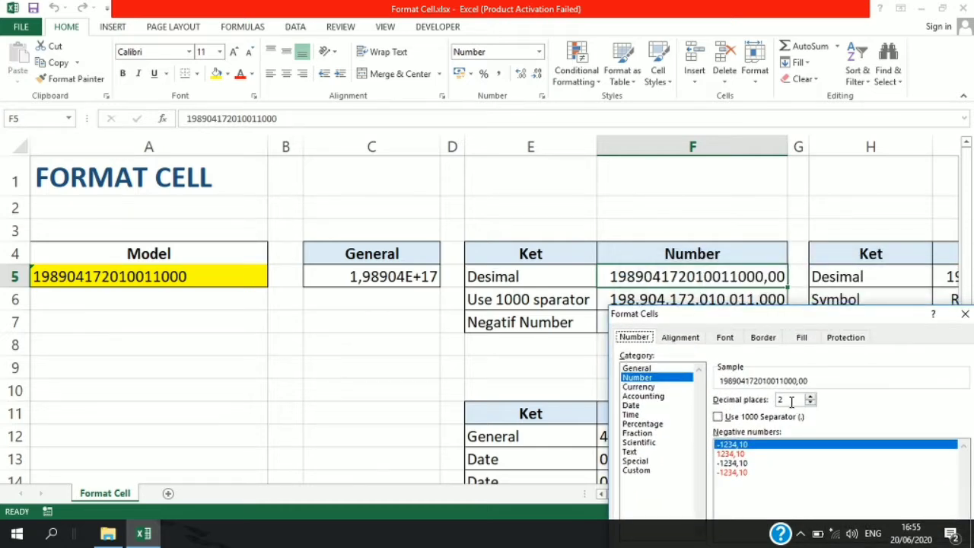
{"action": "left_click_drag", "start_coordinate": [804, 324], "coordinate": [315, 156]}
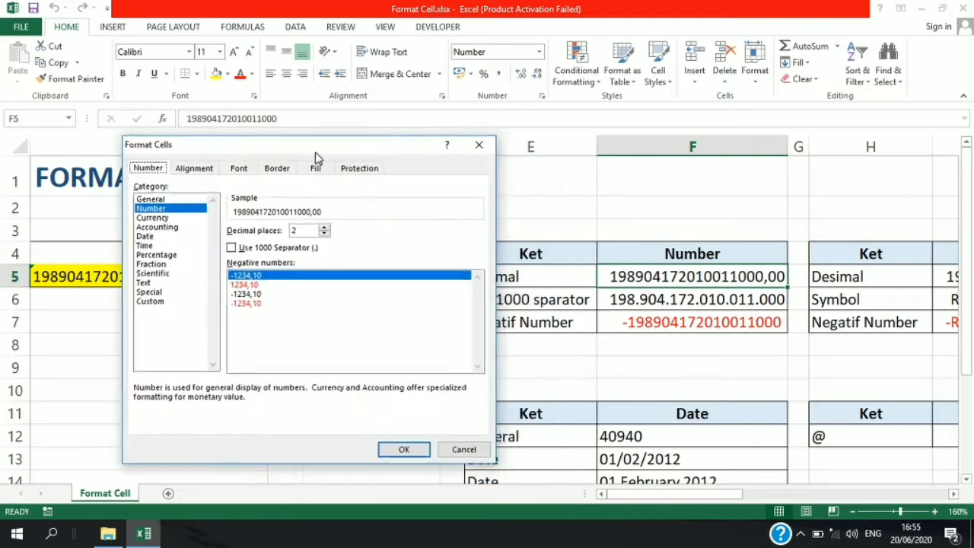
{"action": "left_click", "coordinate": [327, 235]}
{"action": "left_click", "coordinate": [327, 234]}
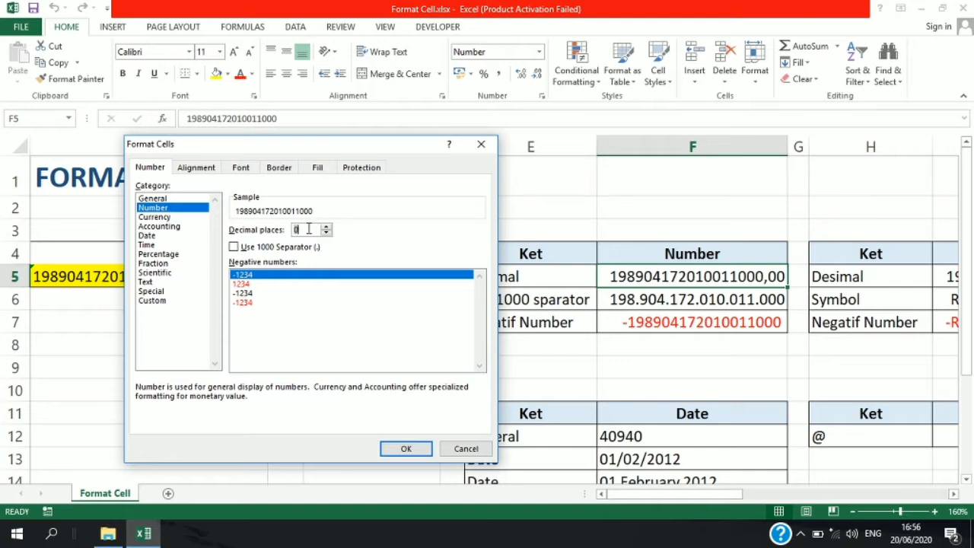
{"action": "left_click", "coordinate": [405, 449]}
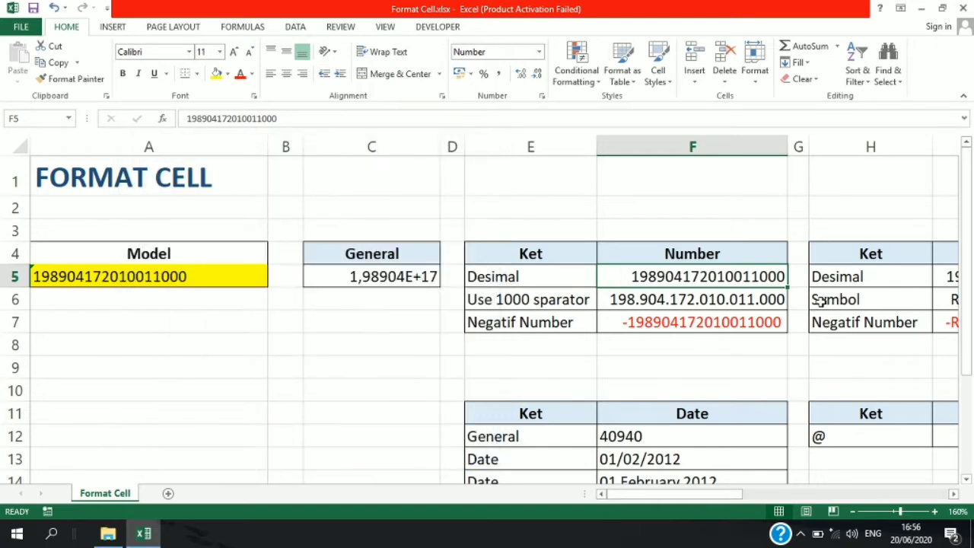
- Turn off the 1000 separator in the Number format of cell F6
{"action": "left_click", "coordinate": [637, 300]}
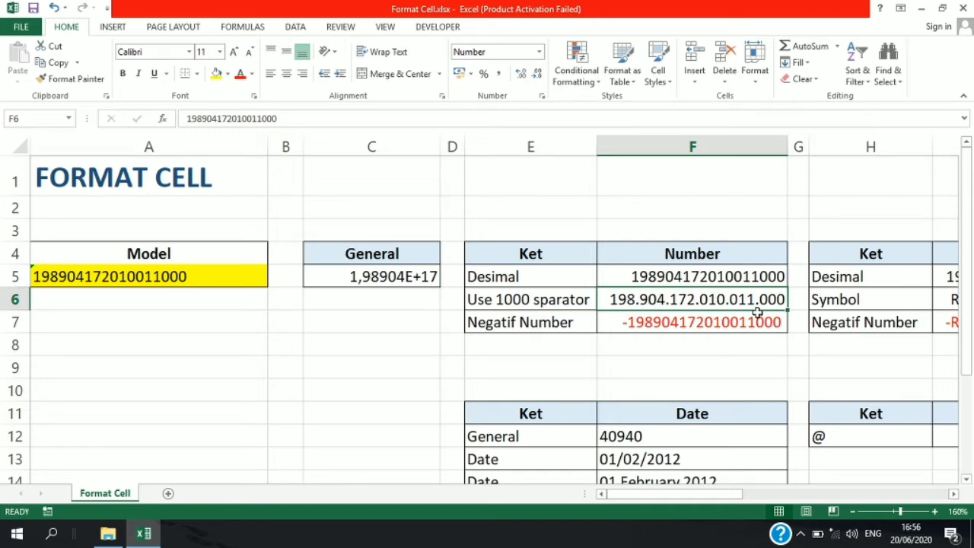
{"action": "key", "text": "ctrl+1"}
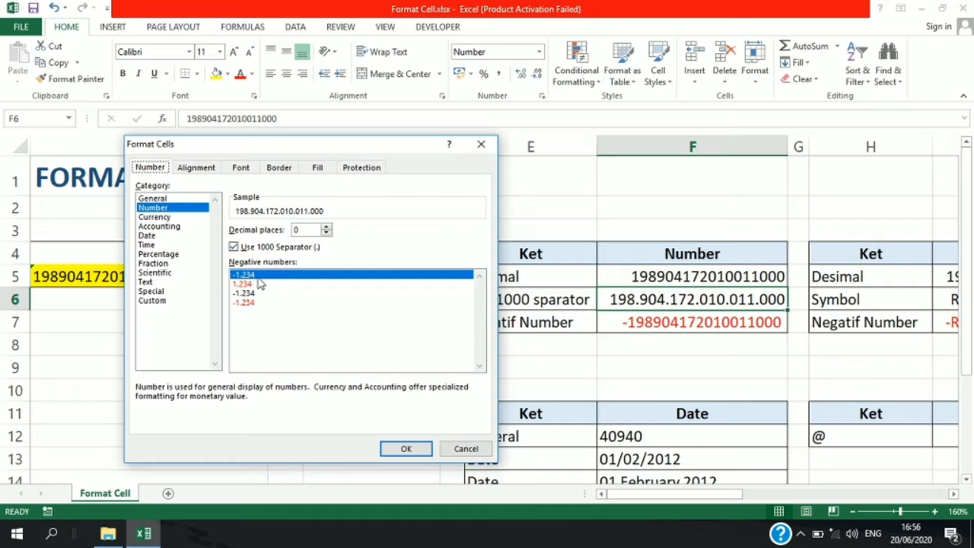
{"action": "left_click", "coordinate": [233, 247]}
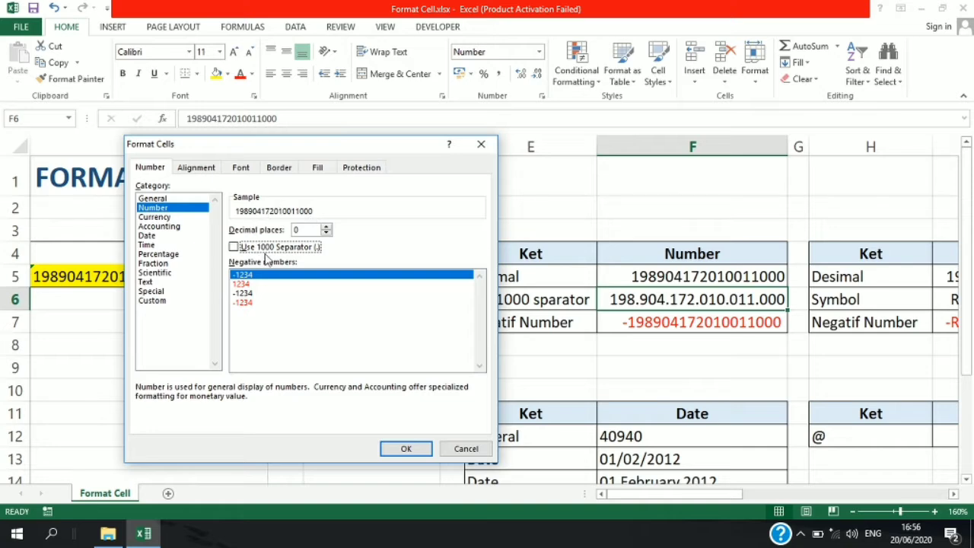
{"action": "left_click", "coordinate": [403, 448]}
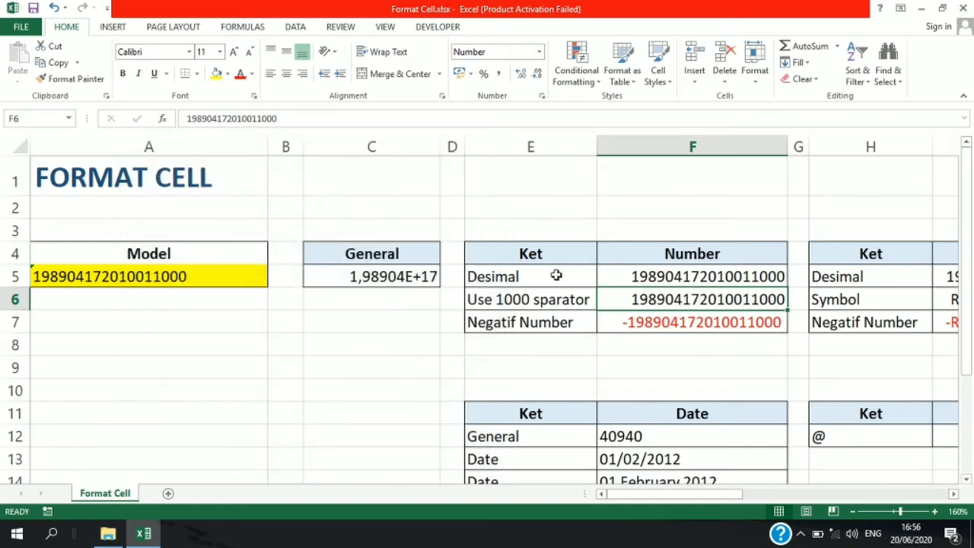
- Turn the 1000 separator back on in cell F6's Number format
{"action": "key", "text": "ctrl+1"}
{"action": "left_click", "coordinate": [236, 248]}
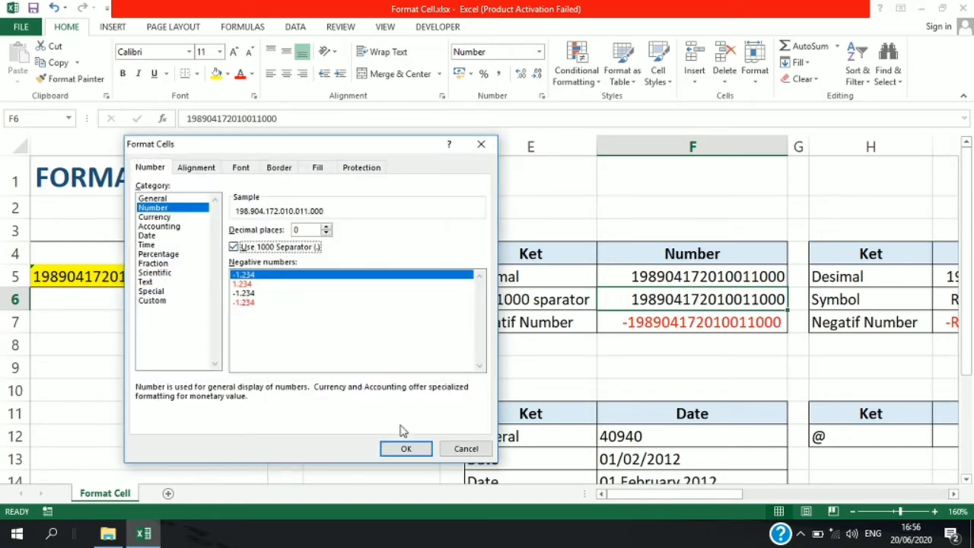
{"action": "left_click", "coordinate": [406, 449]}
- Preview the negative number styles for cell F7 and apply the red 1234 style without a minus sign
{"action": "left_click", "coordinate": [652, 321]}
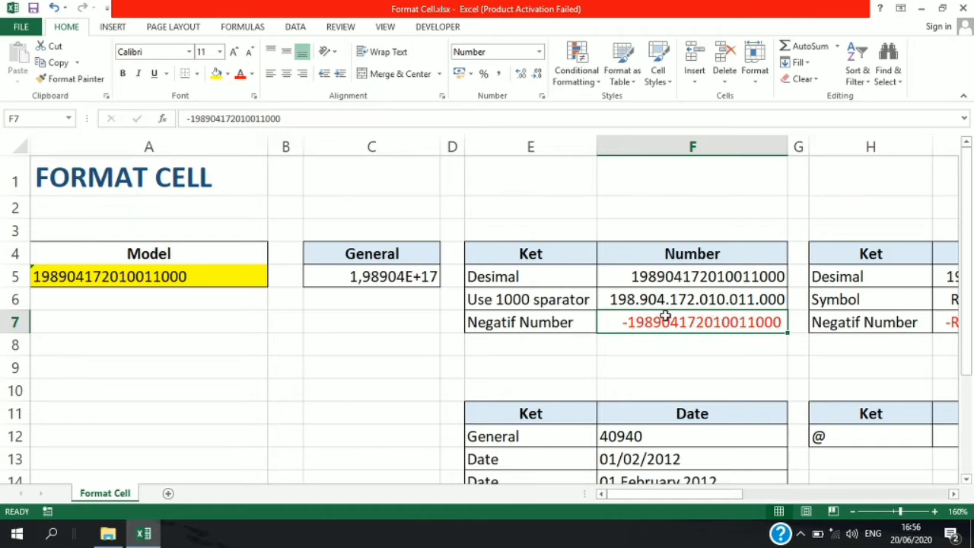
{"action": "key", "text": "ctrl+1"}
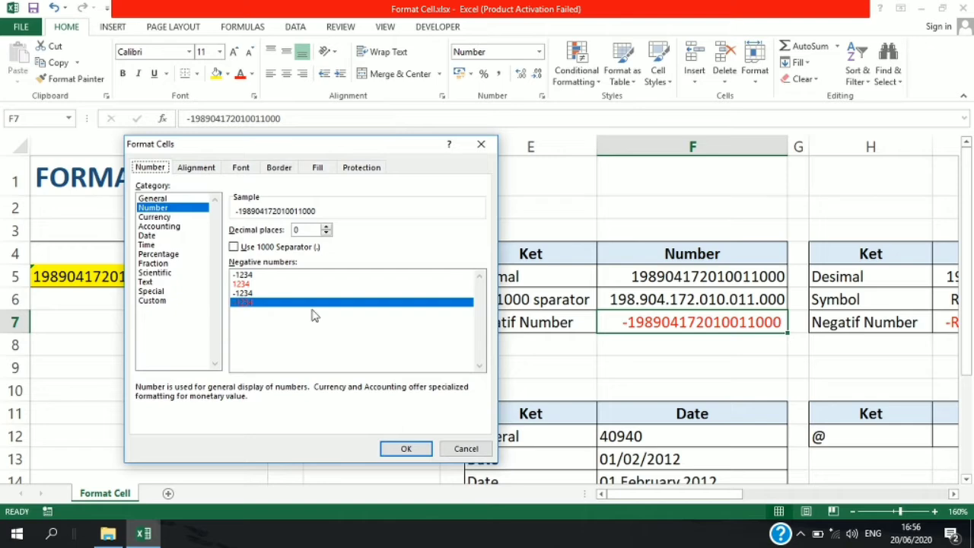
{"action": "left_click", "coordinate": [245, 283]}
{"action": "left_click", "coordinate": [248, 303]}
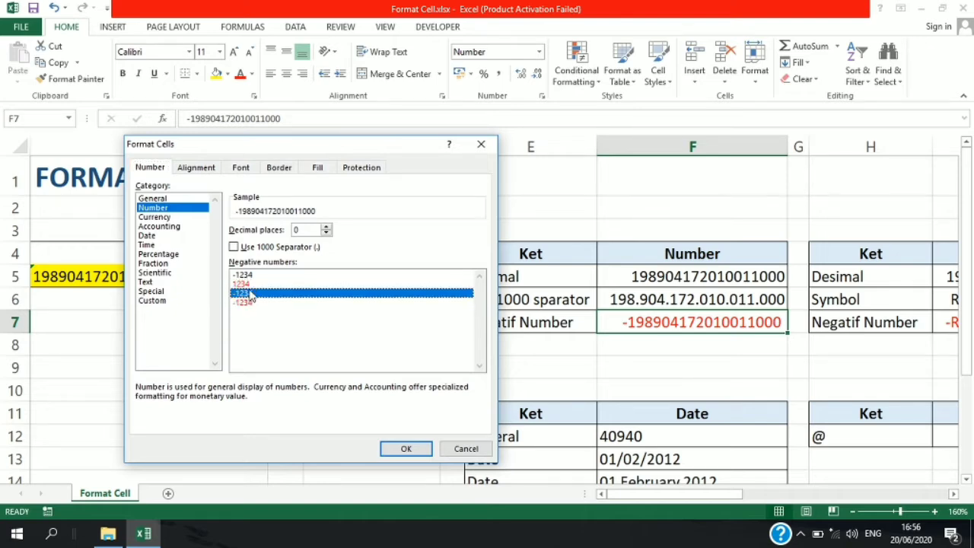
{"action": "left_click", "coordinate": [249, 293]}
{"action": "left_click", "coordinate": [245, 284]}
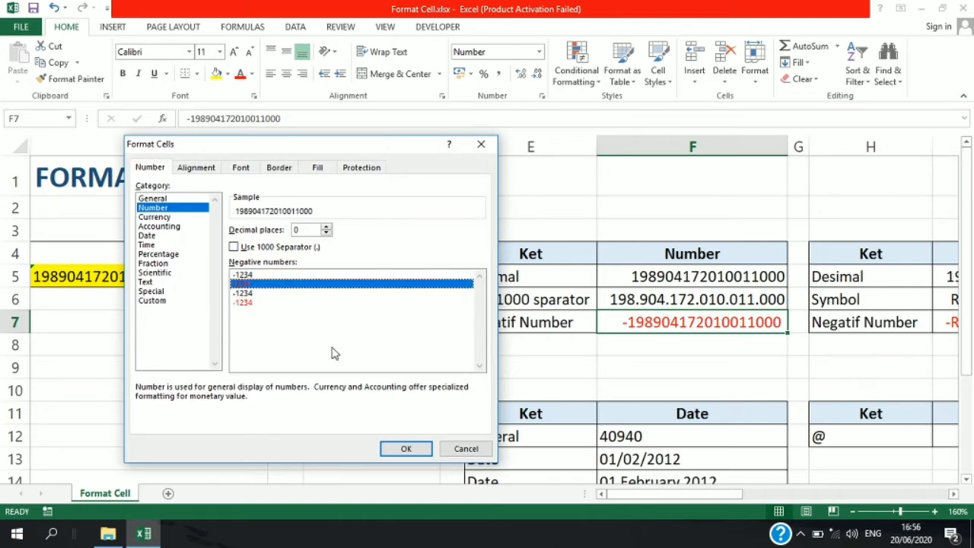
{"action": "left_click", "coordinate": [405, 448]}
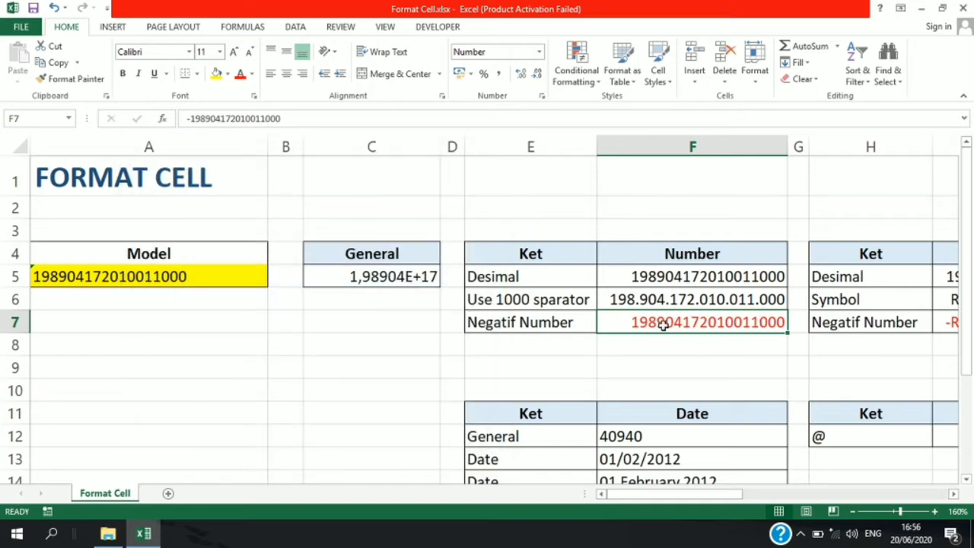
- Set cell F7's negative number style to red -1234 with a minus sign
{"action": "key", "text": "ctrl+1"}
{"action": "left_click", "coordinate": [251, 303]}
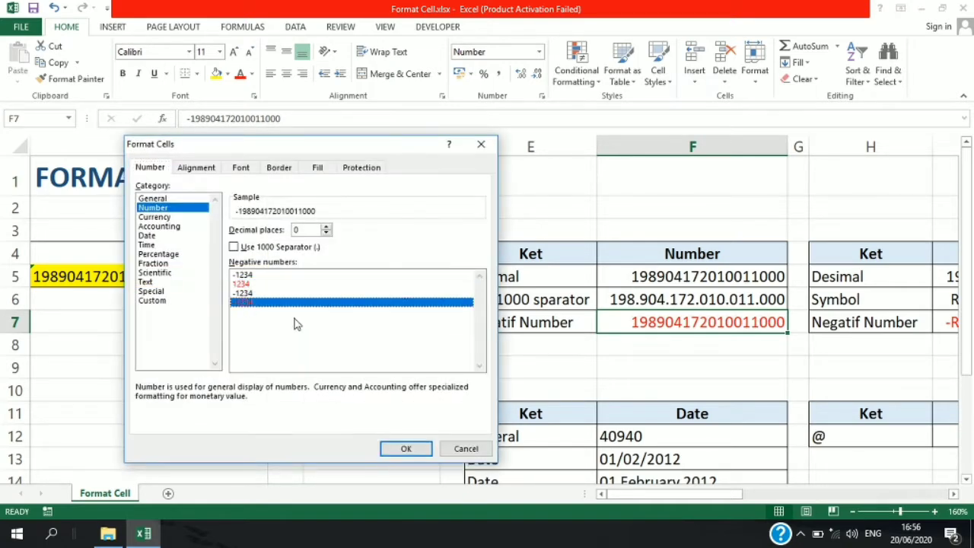
{"action": "left_click", "coordinate": [405, 448]}
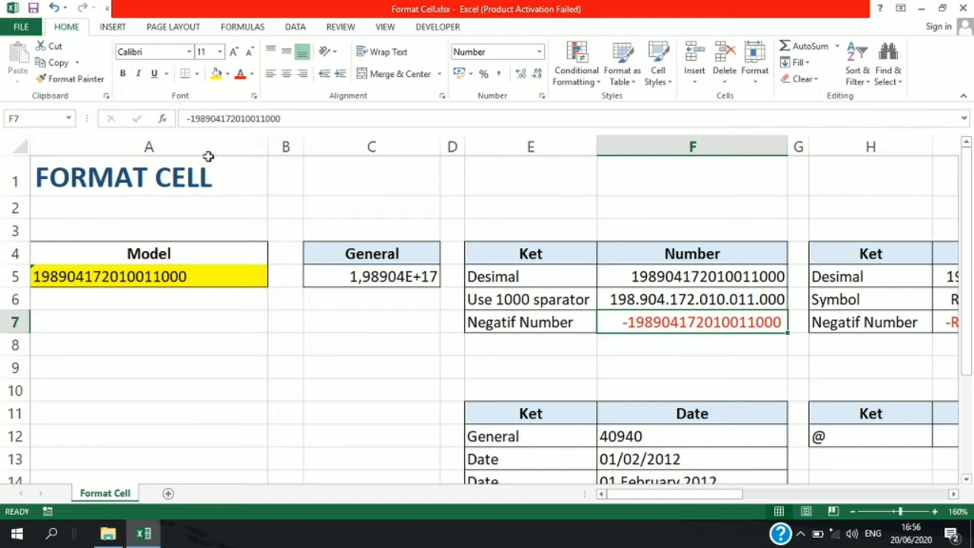
- Remove the minus sign from the value in cell F7
{"action": "left_click", "coordinate": [188, 119]}
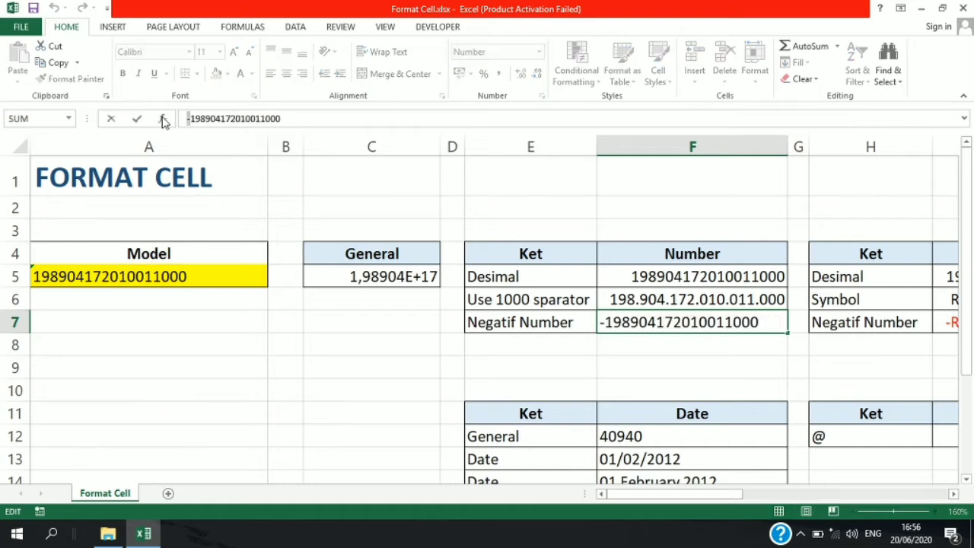
{"action": "key", "text": "Delete"}
{"action": "key", "text": "Return"}
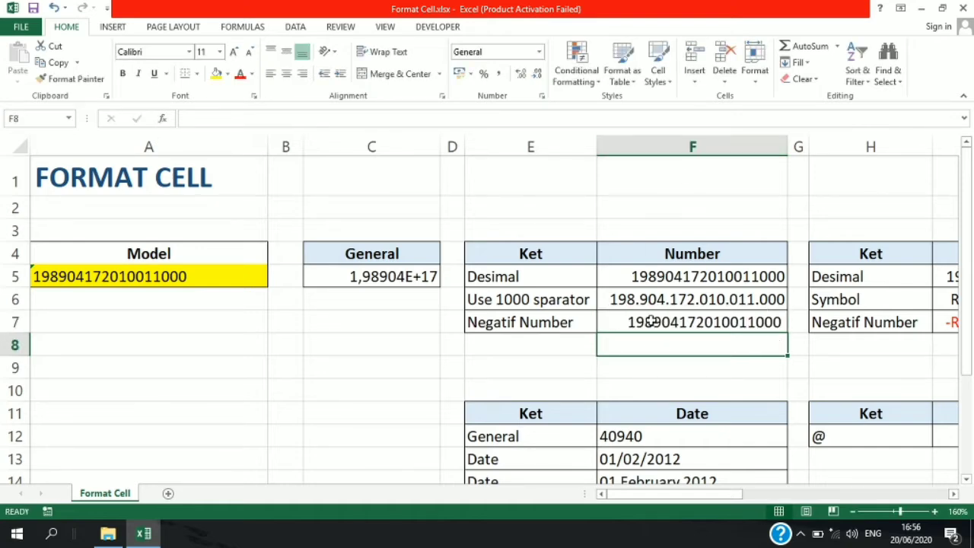
- Make the value in cell F7 negative by adding a leading minus sign
{"action": "left_click", "coordinate": [651, 321]}
{"action": "left_click", "coordinate": [188, 119]}
{"action": "type", "text": "-"}
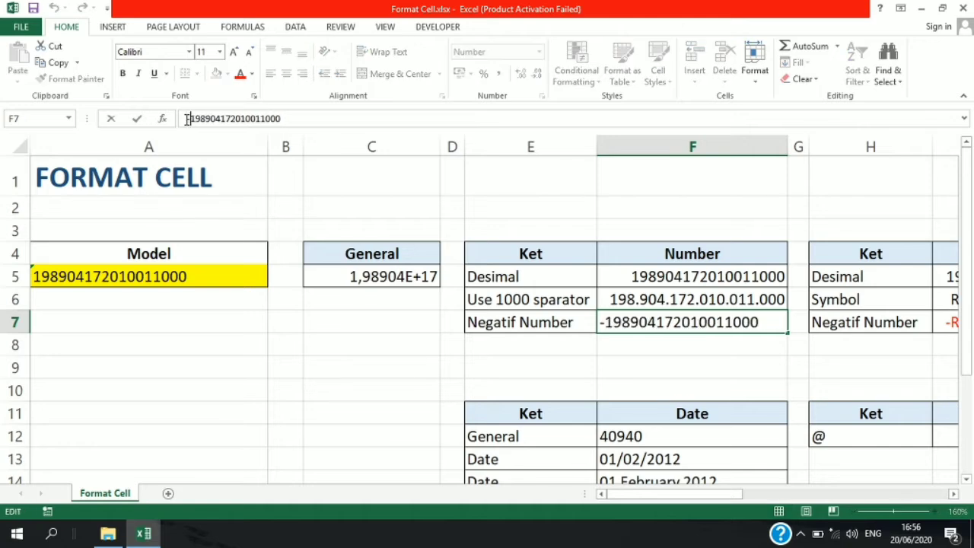
{"action": "key", "text": "Return"}
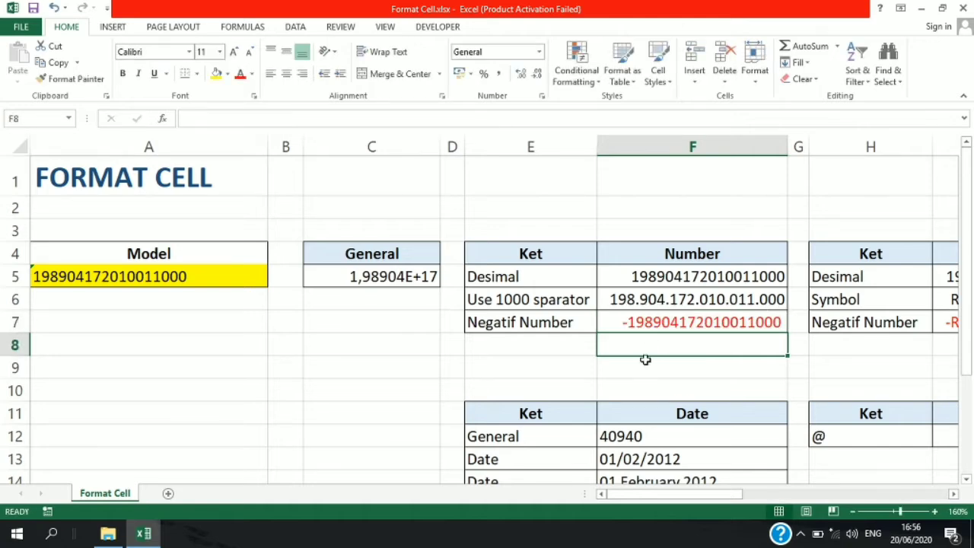
- Format cell I5 as Currency with the Rp symbol and 3 decimal places, and widen column I to fit the value
{"action": "left_click_drag", "start_coordinate": [636, 493], "coordinate": [757, 496]}
{"action": "left_click", "coordinate": [533, 278]}
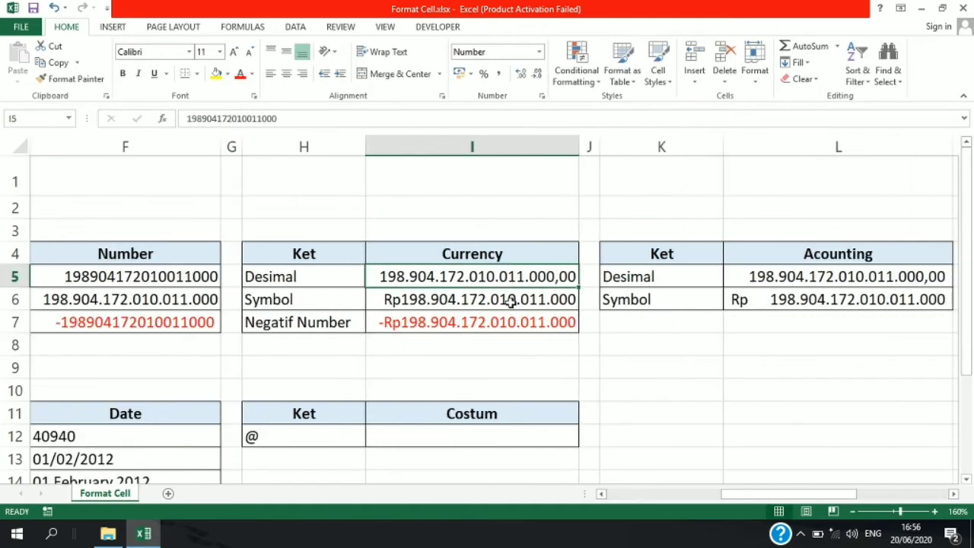
{"action": "key", "text": "ctrl+1"}
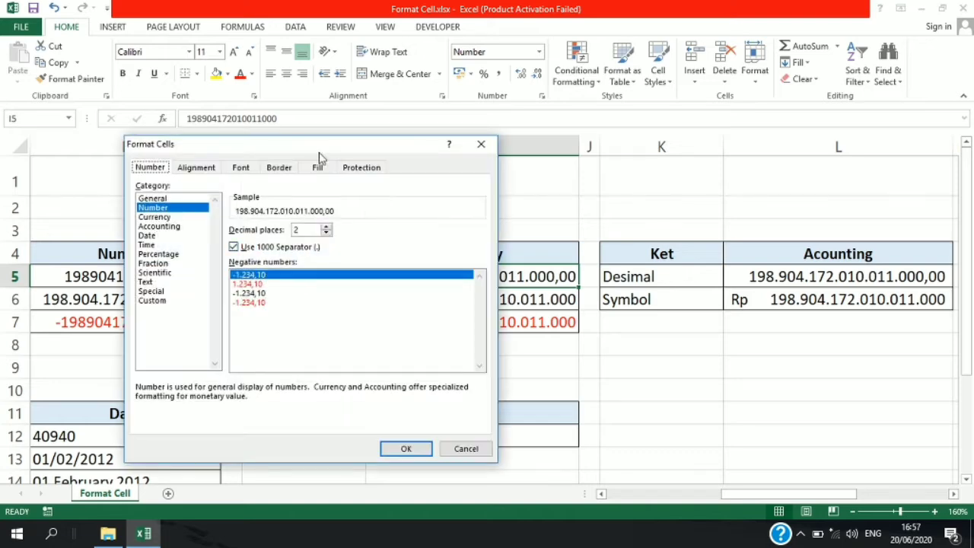
{"action": "left_click_drag", "start_coordinate": [346, 153], "coordinate": [742, 163]}
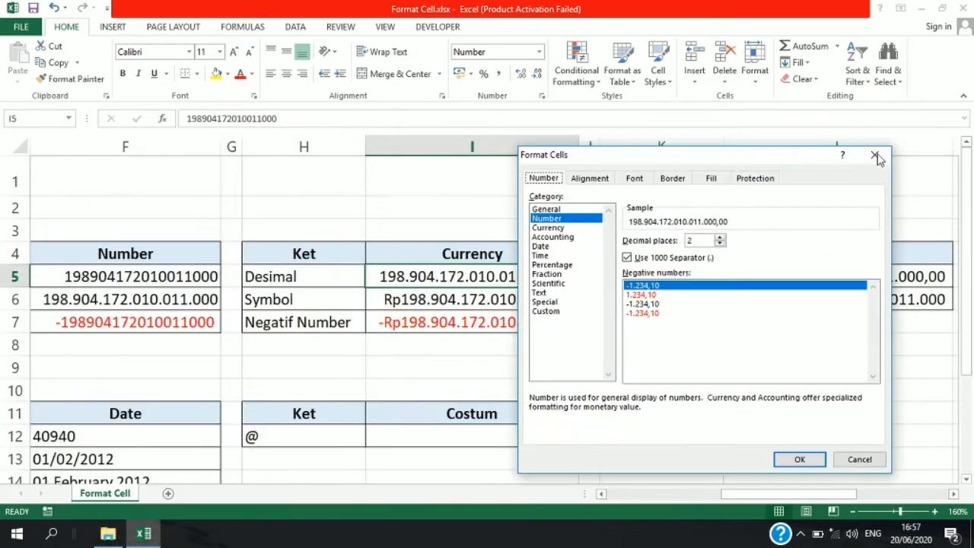
{"action": "left_click", "coordinate": [548, 227]}
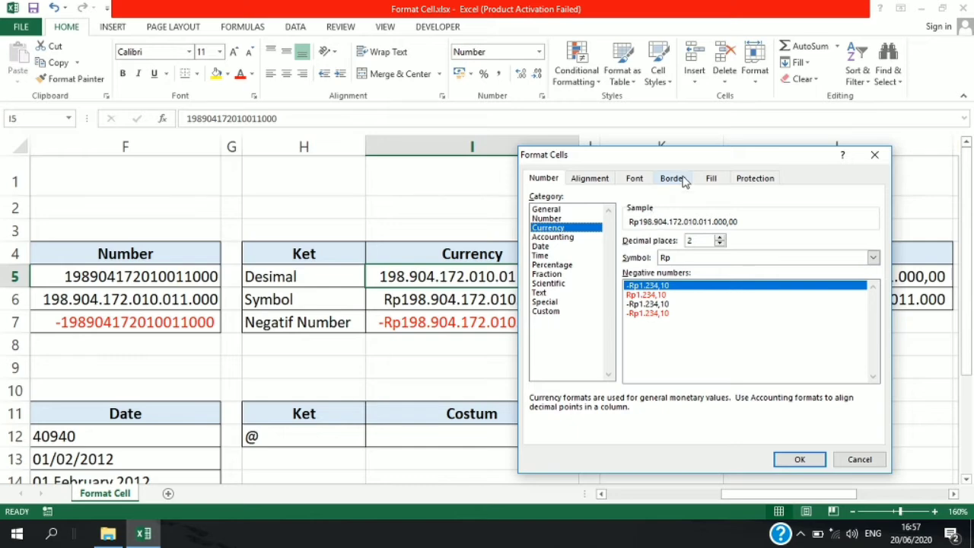
{"action": "left_click_drag", "start_coordinate": [691, 160], "coordinate": [763, 102]}
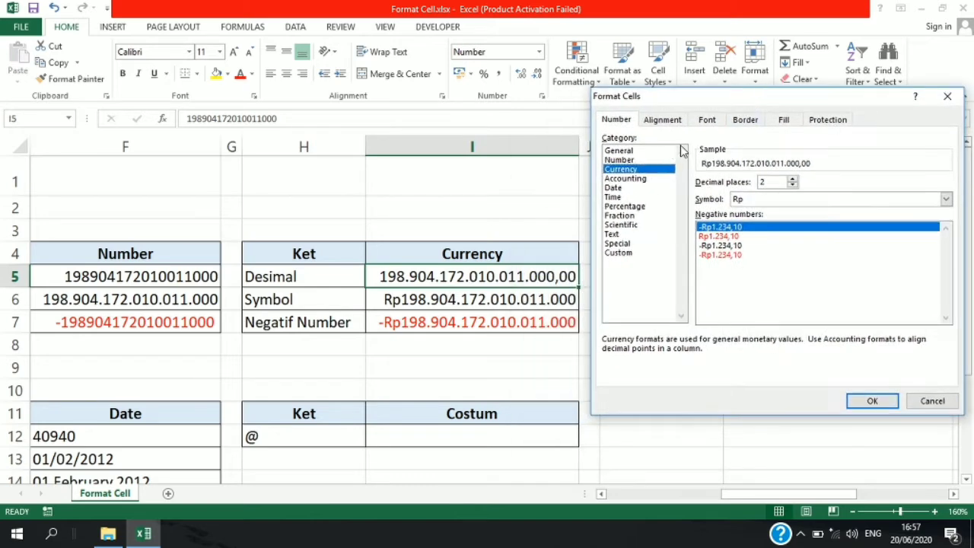
{"action": "left_click", "coordinate": [792, 185]}
{"action": "left_click", "coordinate": [792, 185]}
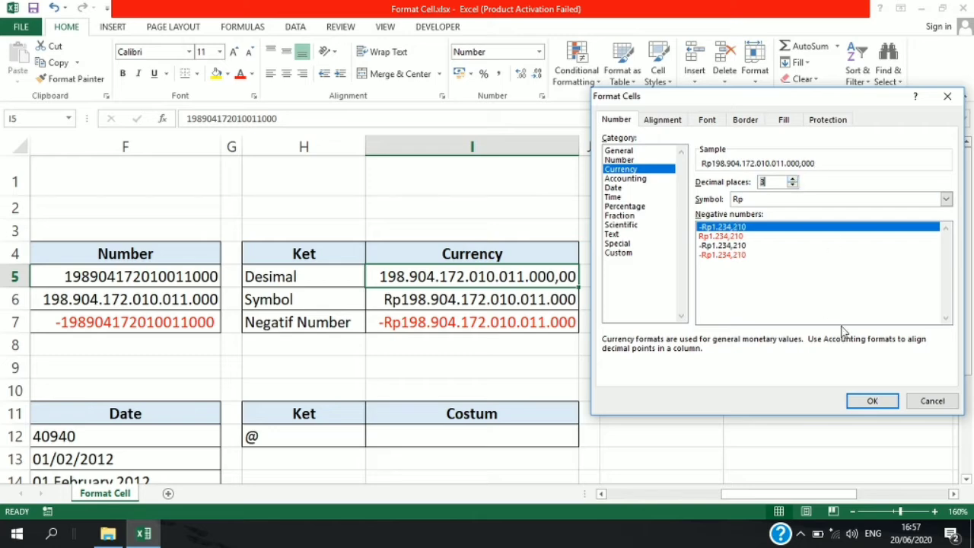
{"action": "left_click", "coordinate": [864, 402]}
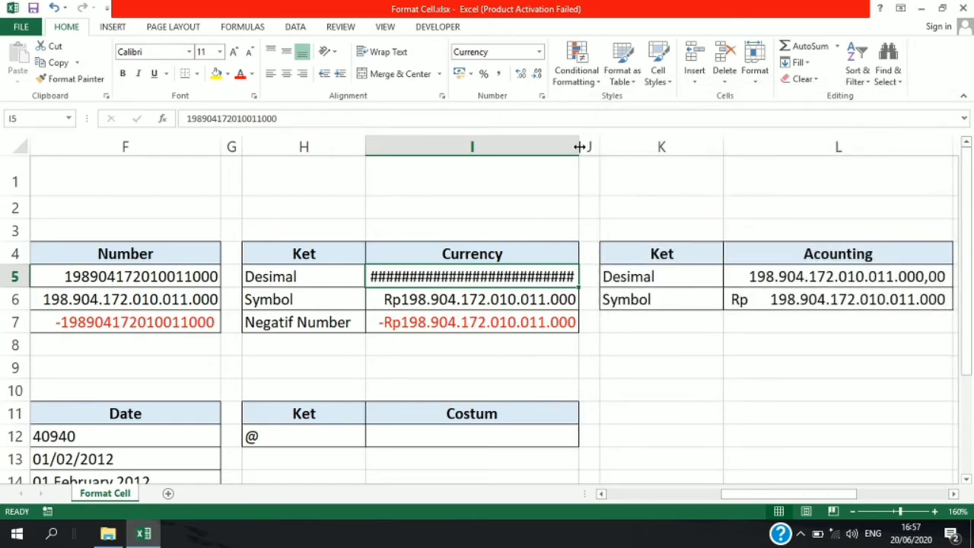
{"action": "left_click_drag", "start_coordinate": [579, 146], "coordinate": [620, 146]}
- Browse the currency symbols for cell I6 and apply Rp as its Currency symbol
{"action": "left_click", "coordinate": [549, 305]}
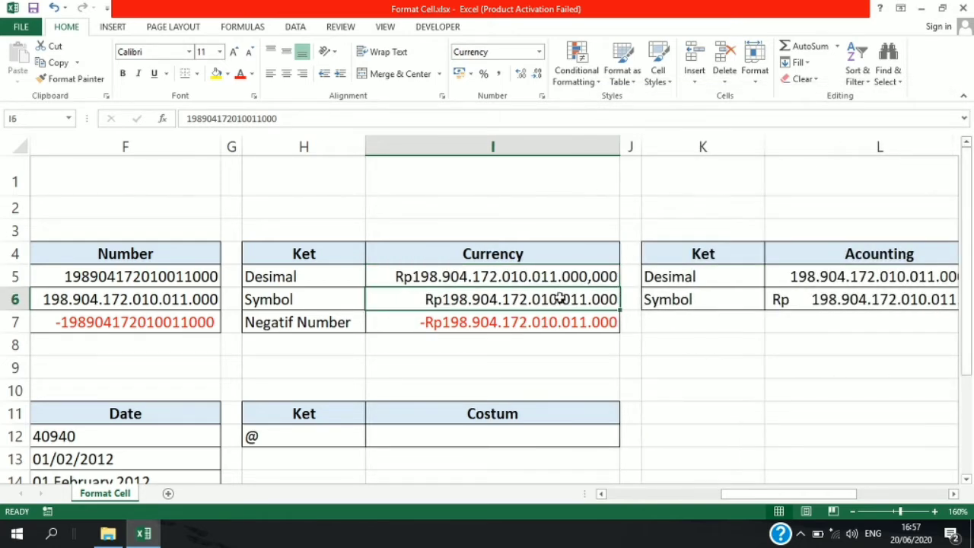
{"action": "key", "text": "ctrl+1"}
{"action": "left_click", "coordinate": [770, 200]}
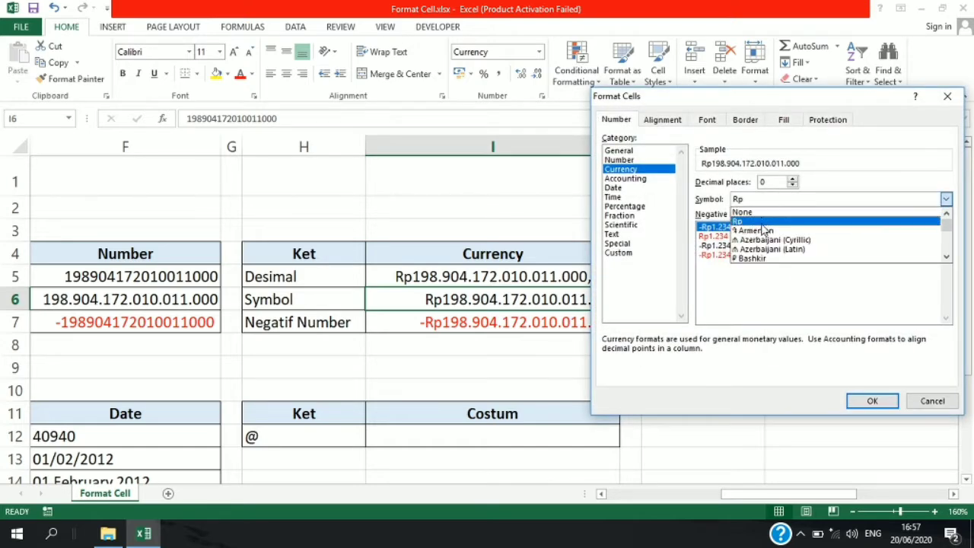
{"action": "mouse_move", "coordinate": [946, 221]}
{"action": "left_mouse_down"}
{"action": "mouse_move", "coordinate": [948, 240]}
{"action": "mouse_move", "coordinate": [937, 207]}
{"action": "left_mouse_up"}
{"action": "left_click", "coordinate": [909, 220]}
{"action": "left_click", "coordinate": [872, 401]}
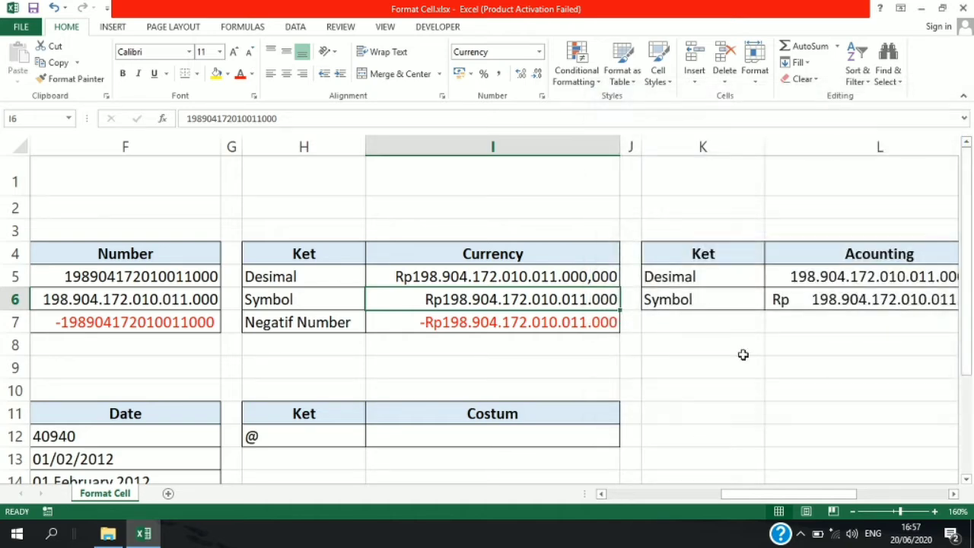
- Compare the negative Currency styles for cell I7 and apply red -Rp1.234 with a minus sign
{"action": "left_click", "coordinate": [496, 323]}
{"action": "key", "text": "ctrl+1"}
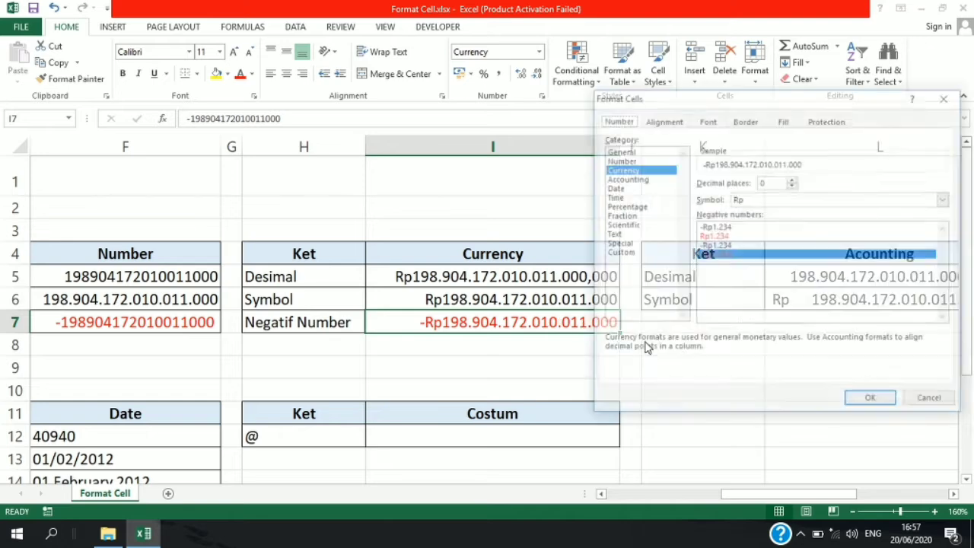
{"action": "left_click", "coordinate": [717, 237]}
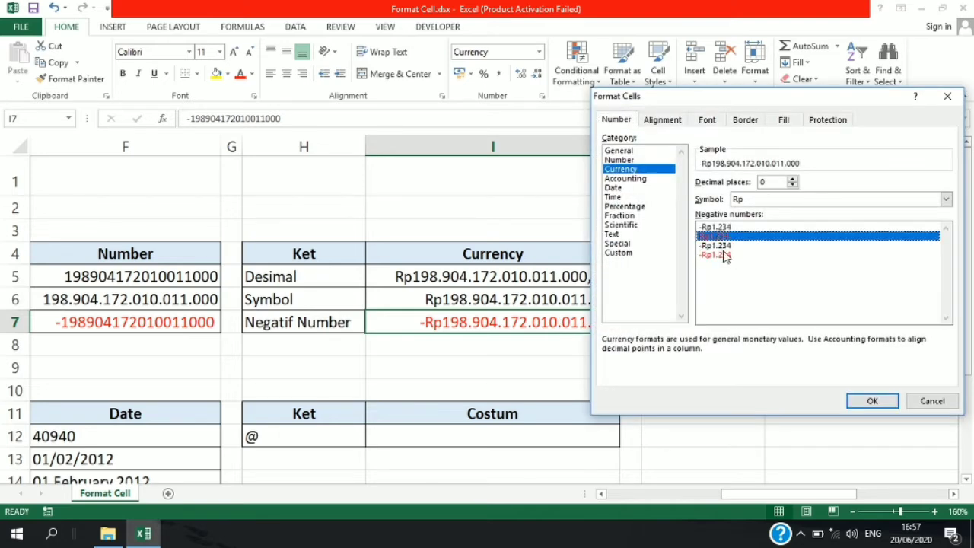
{"action": "left_click", "coordinate": [725, 255]}
{"action": "left_click", "coordinate": [727, 246]}
{"action": "left_click", "coordinate": [722, 255]}
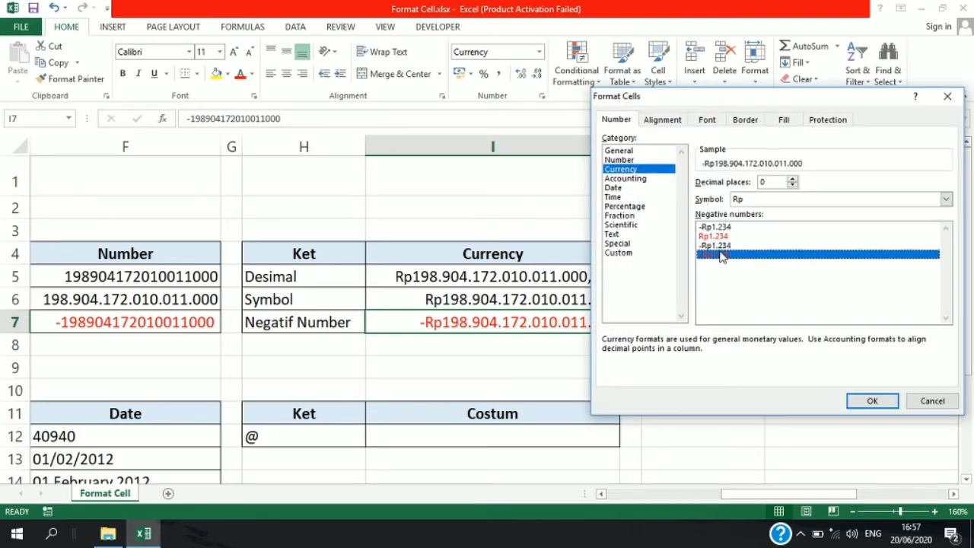
{"action": "left_click", "coordinate": [872, 401]}
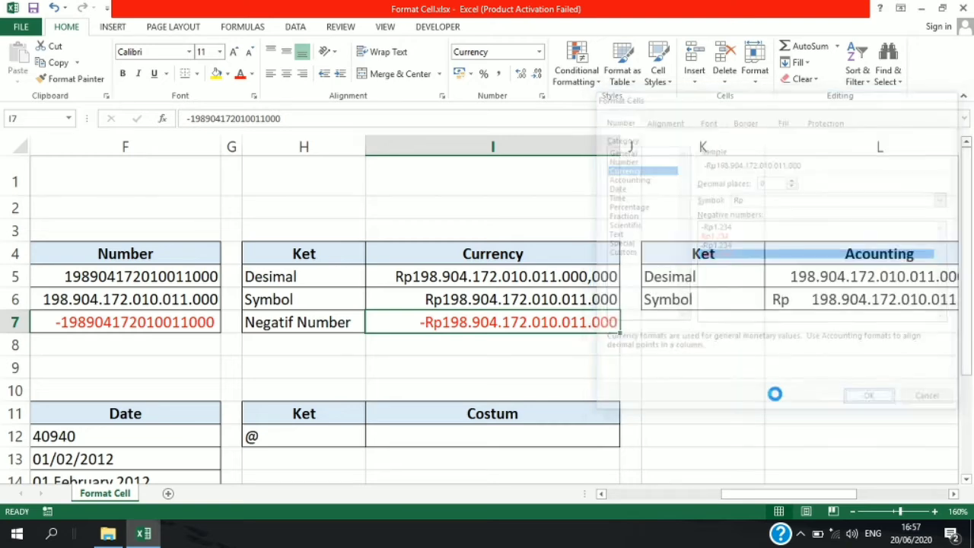
- Set the Accounting format of cell L5 to 0 decimal places with no symbol
{"action": "left_click_drag", "start_coordinate": [738, 493], "coordinate": [818, 493]}
{"action": "left_click", "coordinate": [598, 277]}
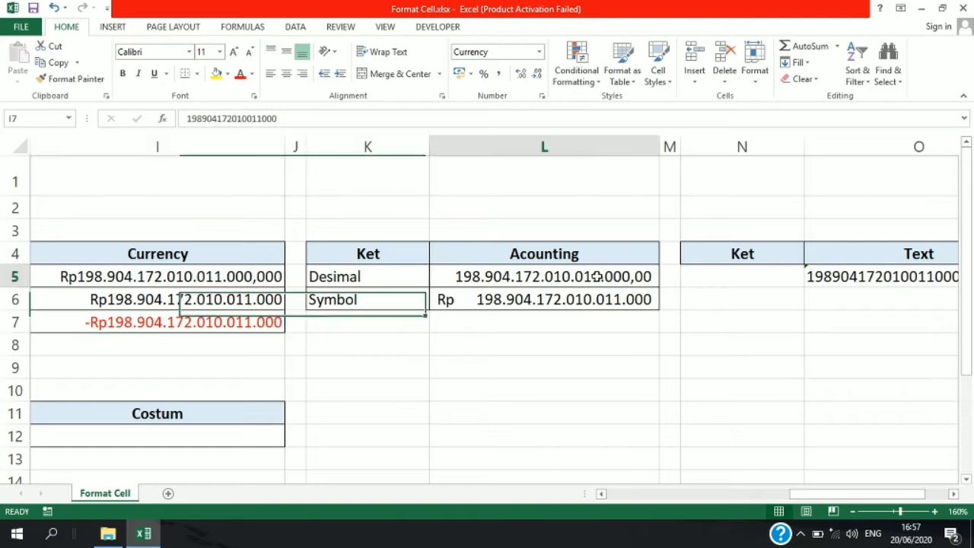
{"action": "key", "text": "ctrl+1"}
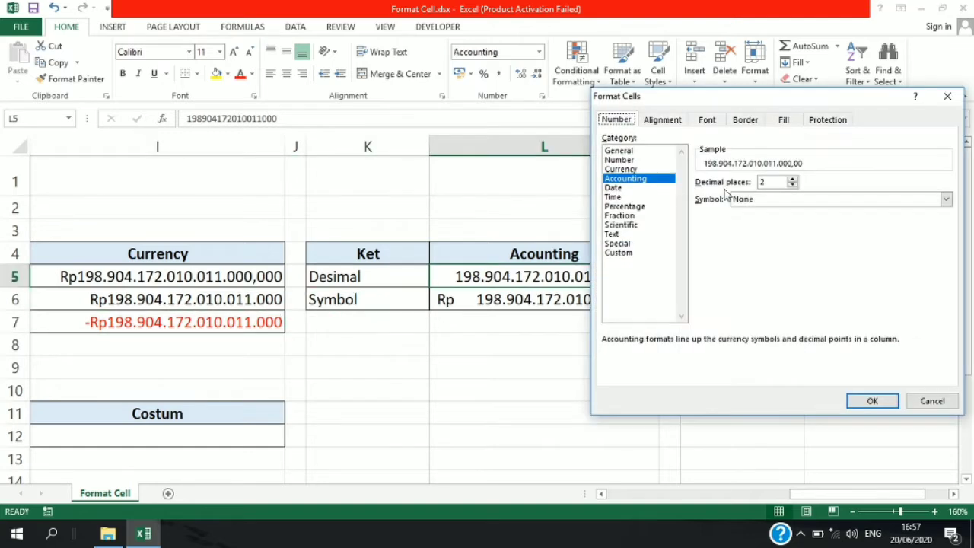
{"action": "left_click", "coordinate": [792, 183]}
{"action": "left_click", "coordinate": [792, 187]}
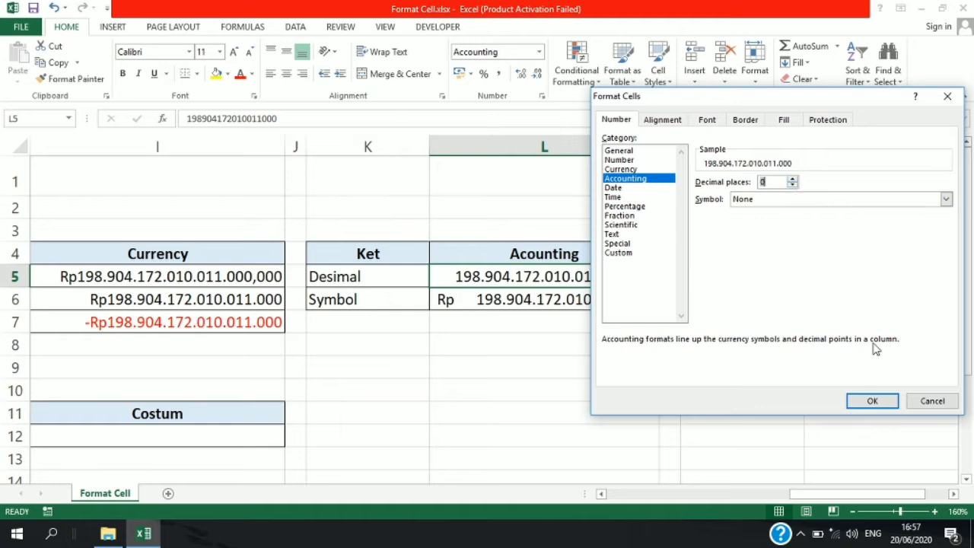
{"action": "left_click", "coordinate": [872, 401]}
- Review the Accounting symbol options for cell L6 and leave its format as it is
{"action": "left_click", "coordinate": [560, 310]}
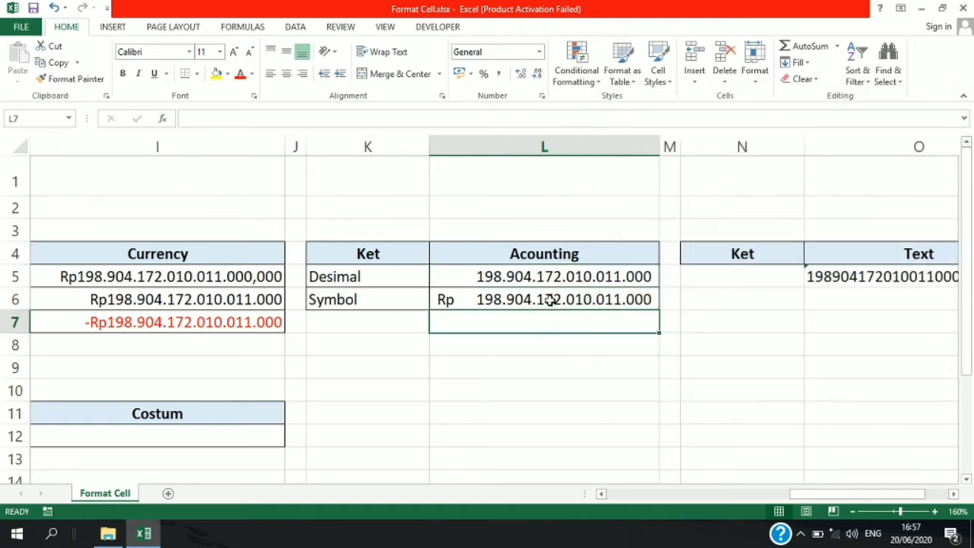
{"action": "key", "text": "ctrl+1"}
{"action": "left_click", "coordinate": [782, 200]}
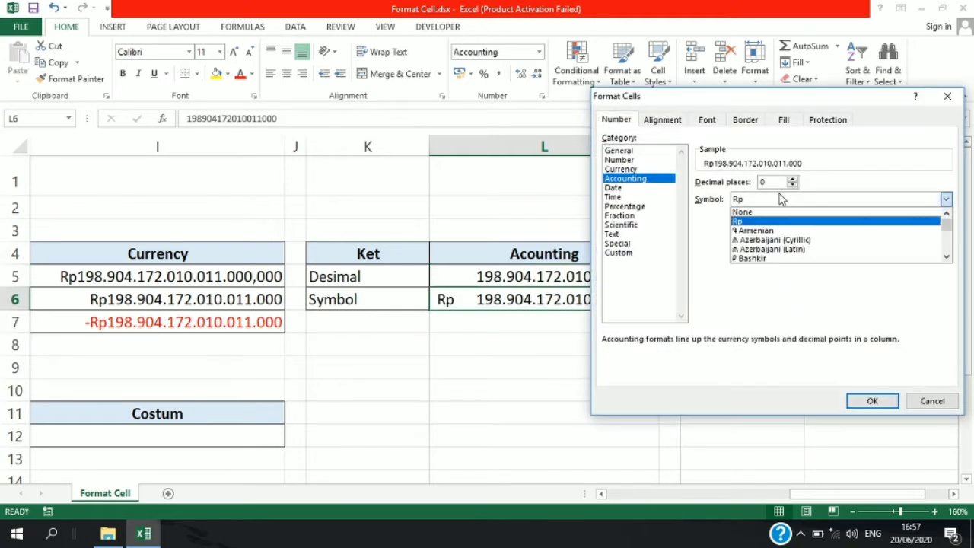
{"action": "left_click", "coordinate": [947, 99]}
{"action": "left_click", "coordinate": [948, 99]}
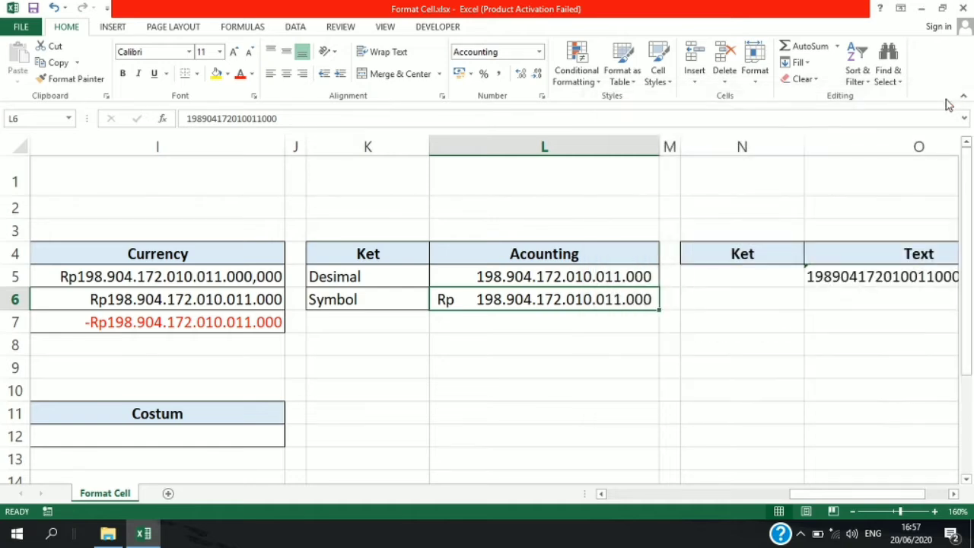
- Compare the Text-formatted number in cell O5 with the General-formatted number in cell C5
{"action": "left_click_drag", "start_coordinate": [812, 498], "coordinate": [892, 491]}
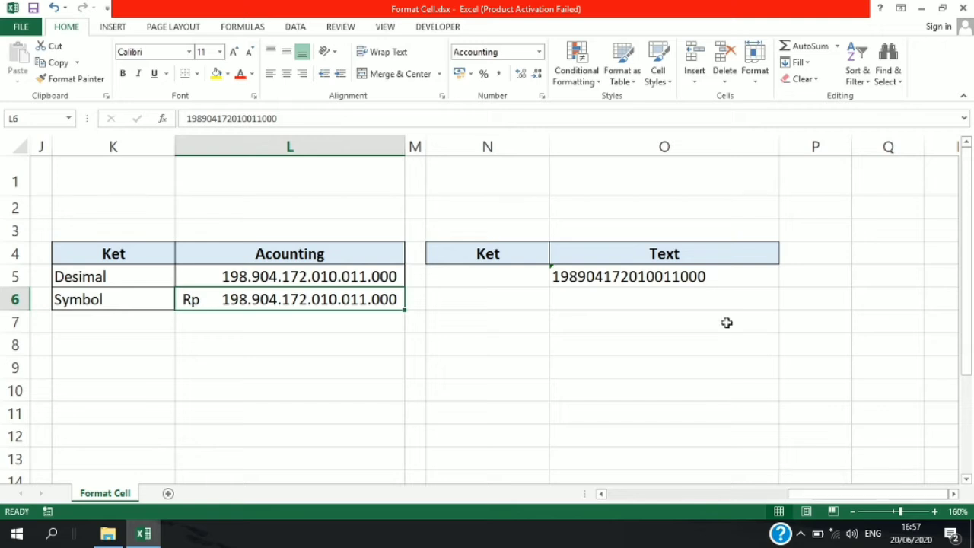
{"action": "left_click", "coordinate": [651, 270]}
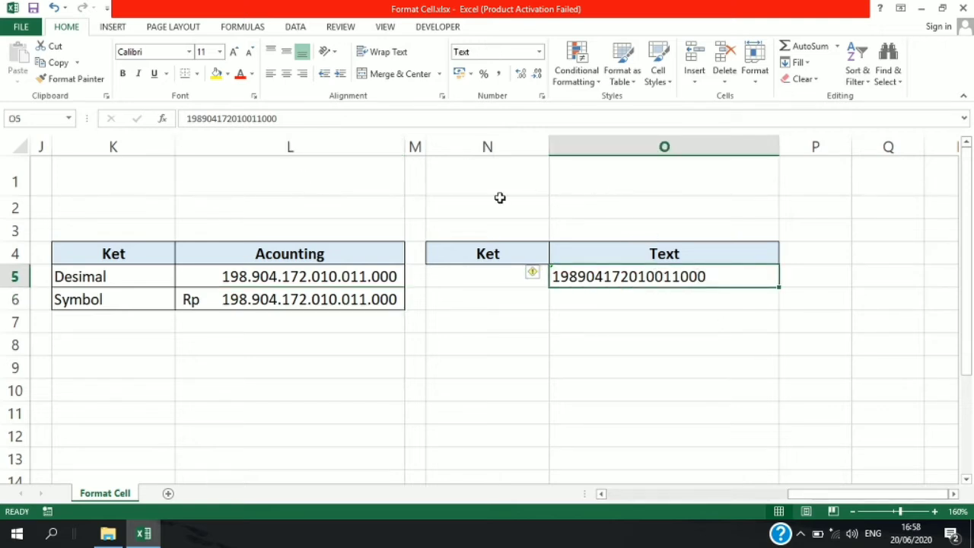
{"action": "left_click", "coordinate": [886, 497]}
{"action": "left_click_drag", "start_coordinate": [819, 491], "coordinate": [616, 531]}
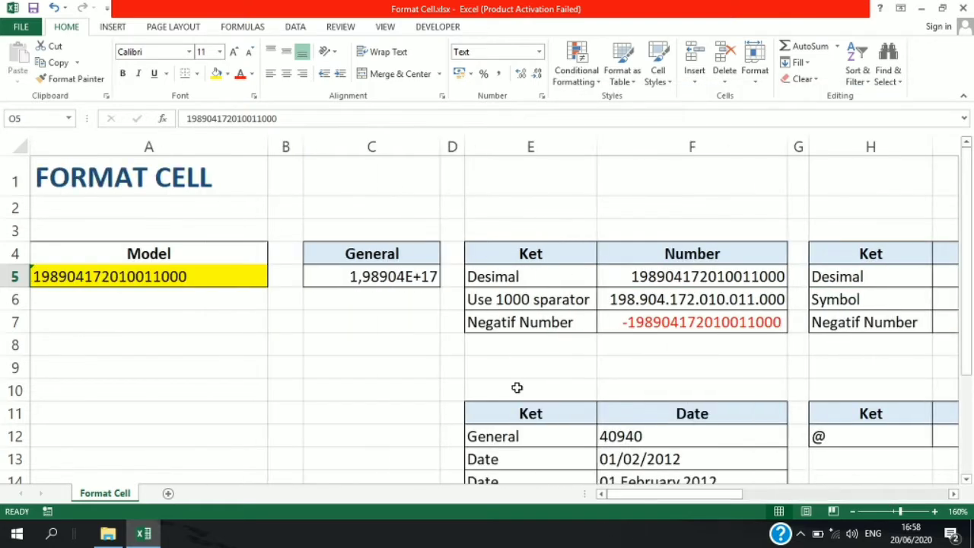
{"action": "left_click", "coordinate": [379, 279]}
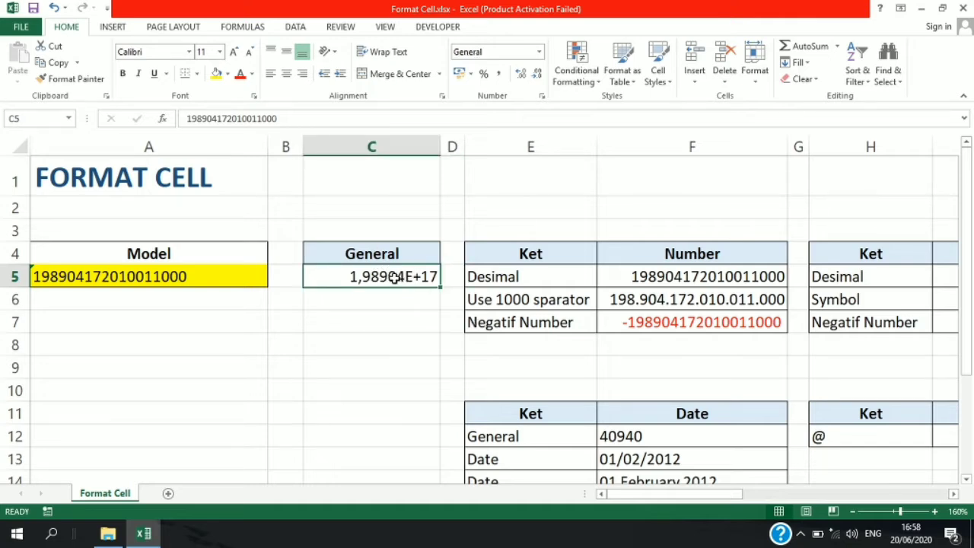
{"action": "left_click_drag", "start_coordinate": [638, 496], "coordinate": [966, 460]}
- Add a leading apostrophe to the number in cell O5 and recheck the cell's content
{"action": "left_click", "coordinate": [663, 276]}
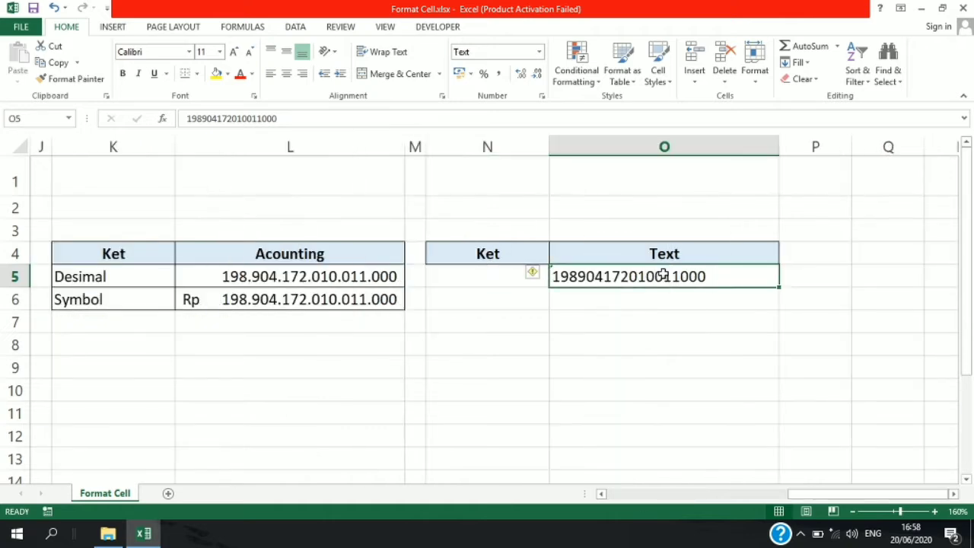
{"action": "left_click", "coordinate": [185, 118]}
{"action": "type", "text": "'"}
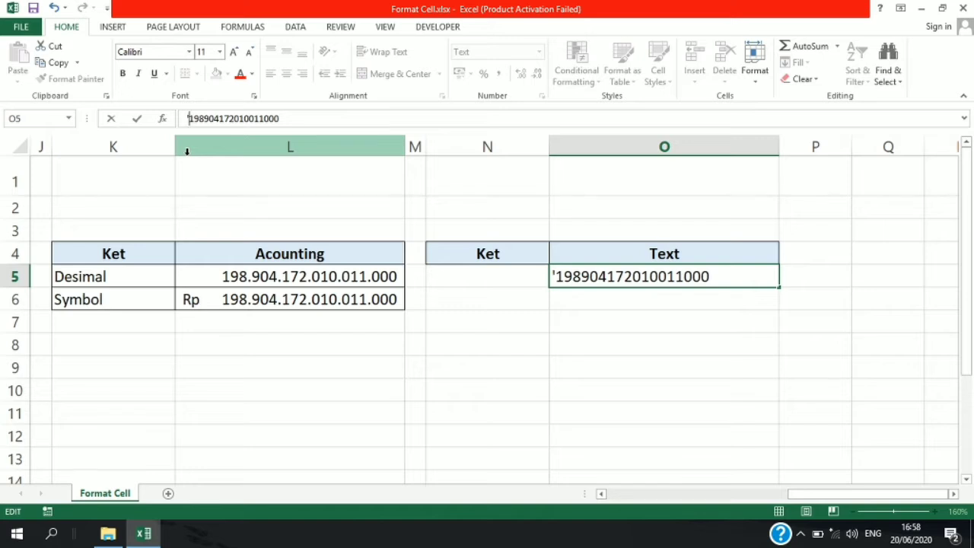
{"action": "key", "text": "Return"}
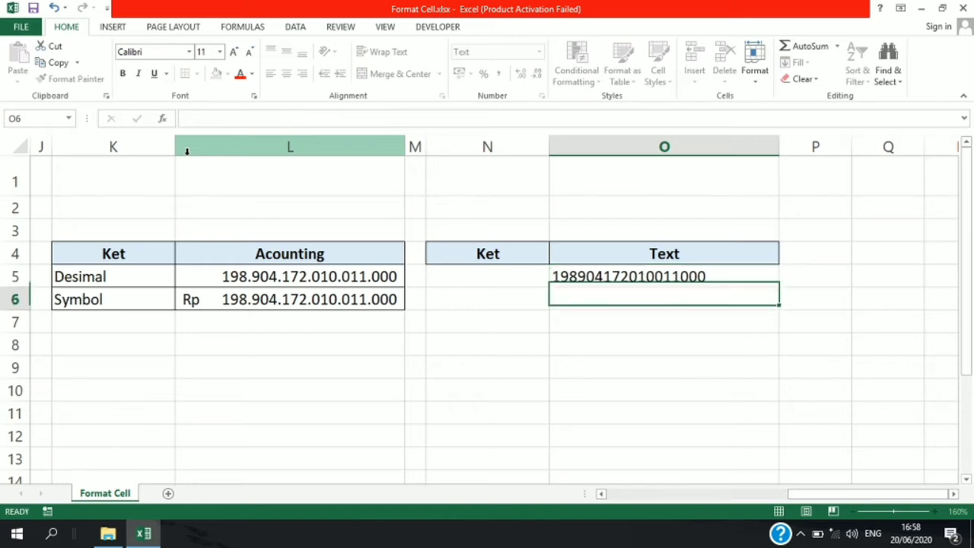
{"action": "left_click", "coordinate": [563, 281]}
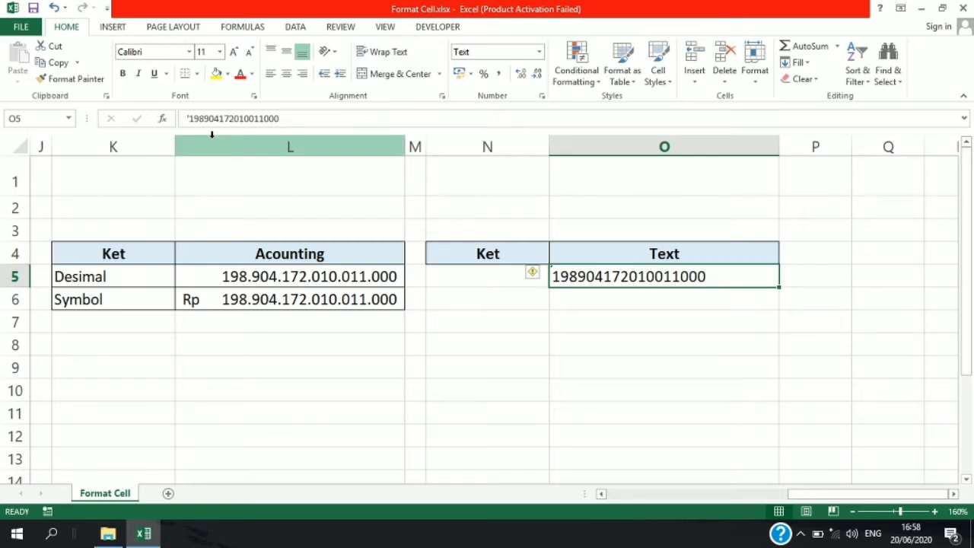
{"action": "key", "text": "Return"}
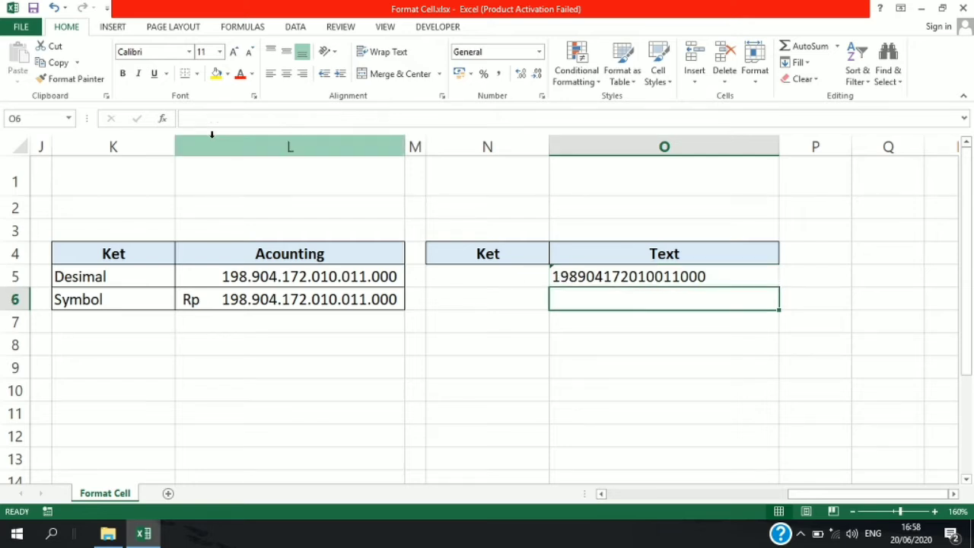
- Enter a single apostrophe in cell O6 below the Text sample
{"action": "left_click", "coordinate": [656, 146]}
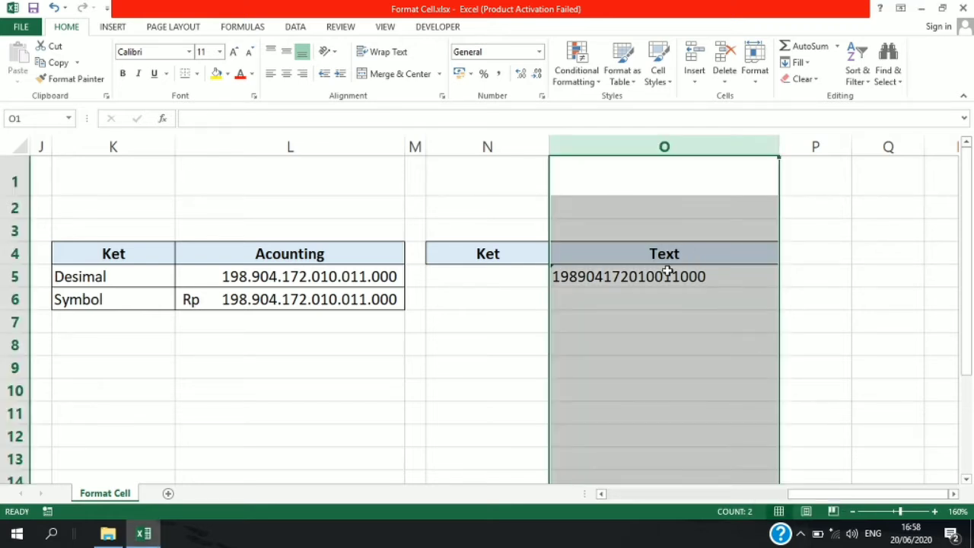
{"action": "left_click", "coordinate": [659, 275]}
{"action": "left_click", "coordinate": [588, 294]}
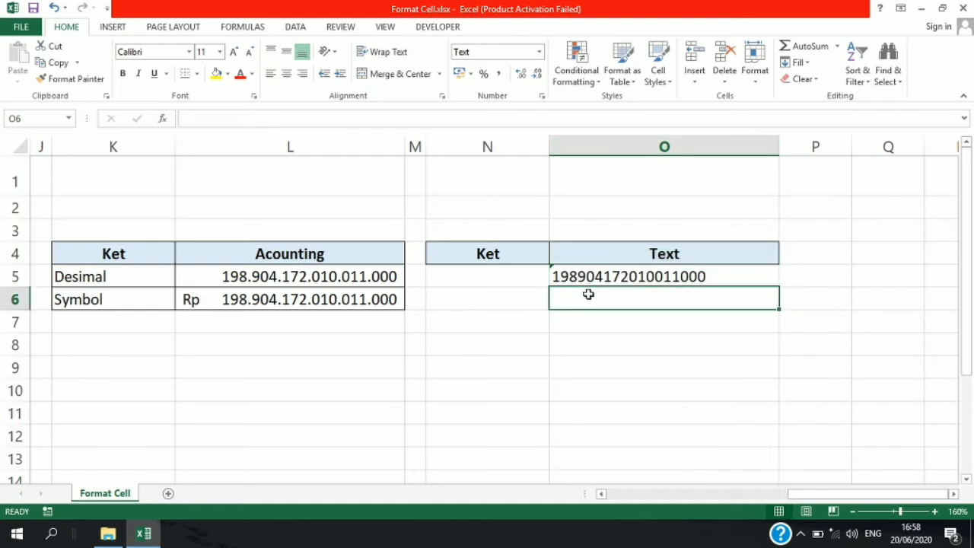
{"action": "left_click", "coordinate": [228, 123]}
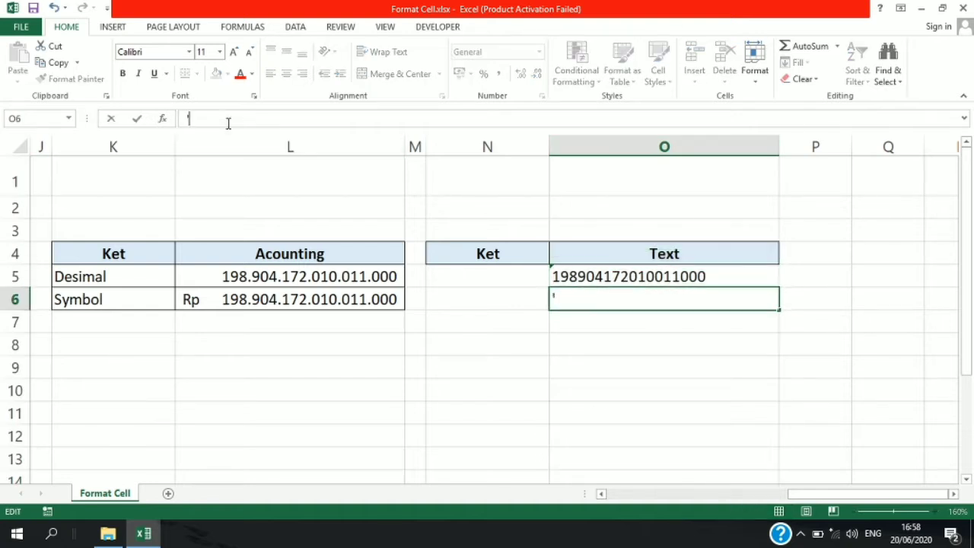
{"action": "key", "text": "Return"}
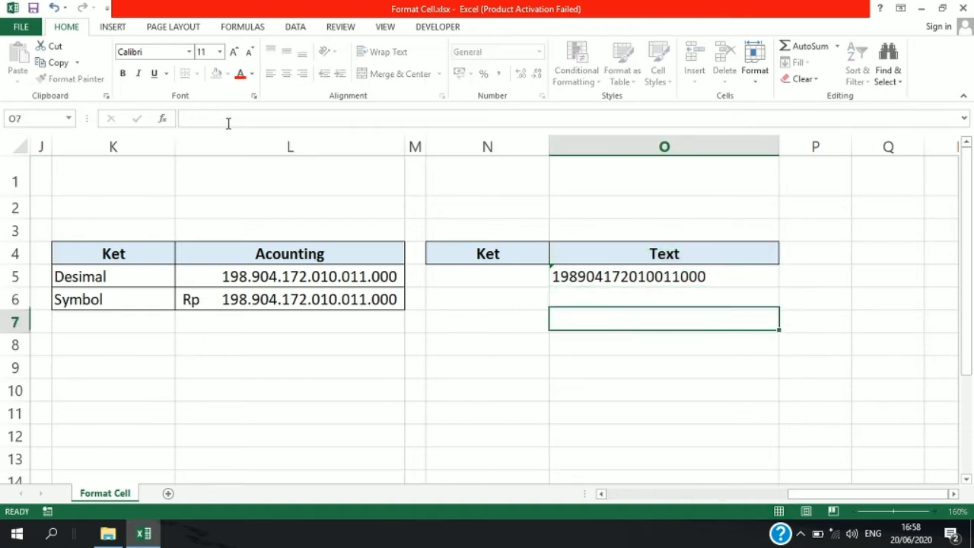
- Format the whole of column O as Text
{"action": "left_click", "coordinate": [725, 142]}
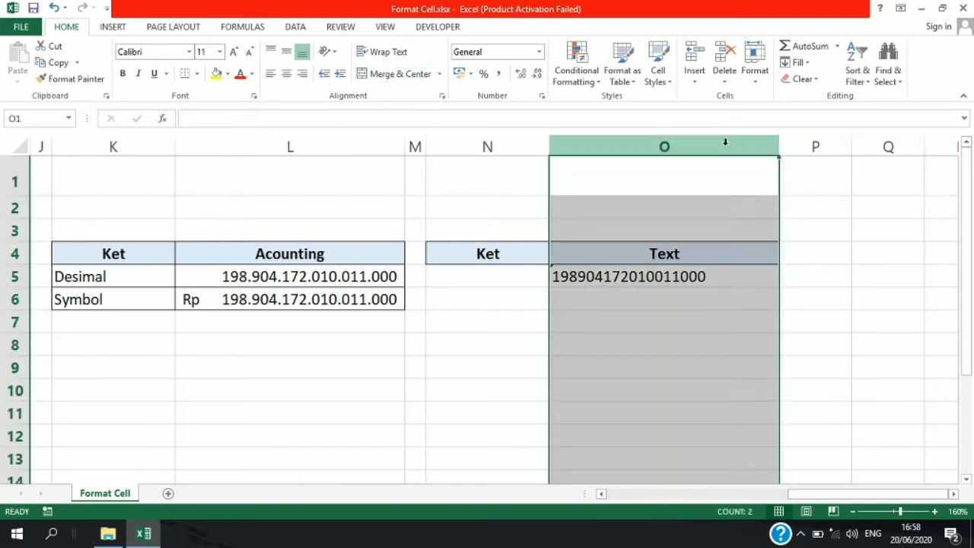
{"action": "key", "text": "ctrl+1"}
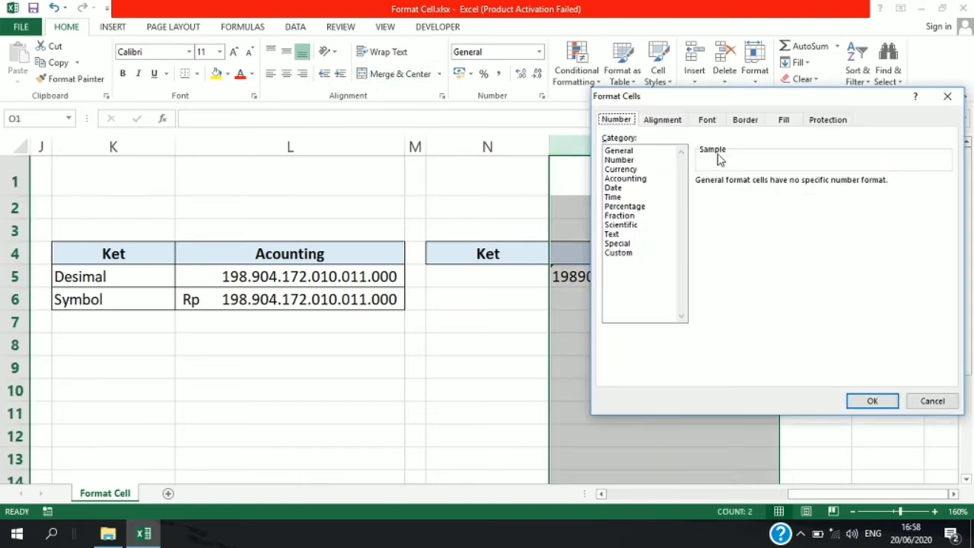
{"action": "left_click", "coordinate": [630, 226]}
{"action": "left_click", "coordinate": [617, 234]}
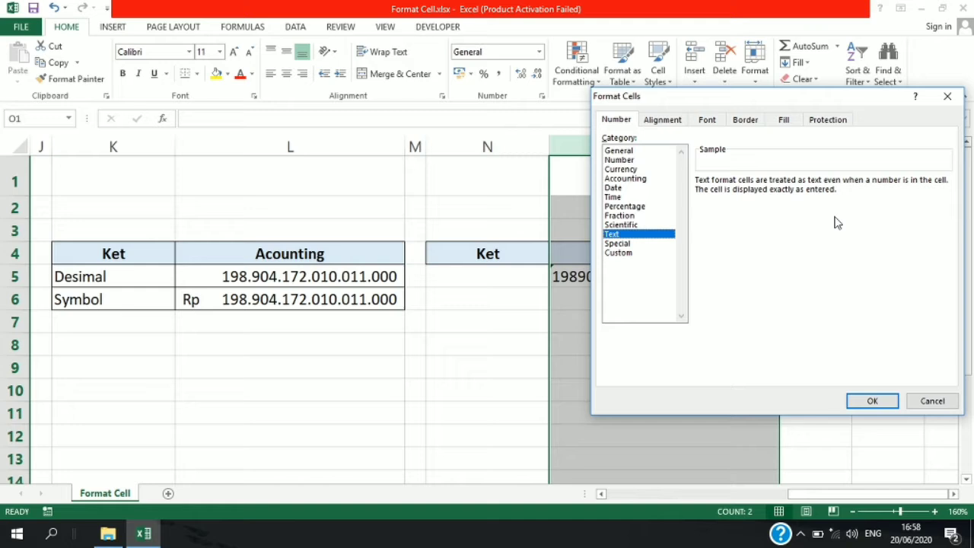
{"action": "left_click", "coordinate": [871, 400]}
{"action": "left_click", "coordinate": [589, 324]}
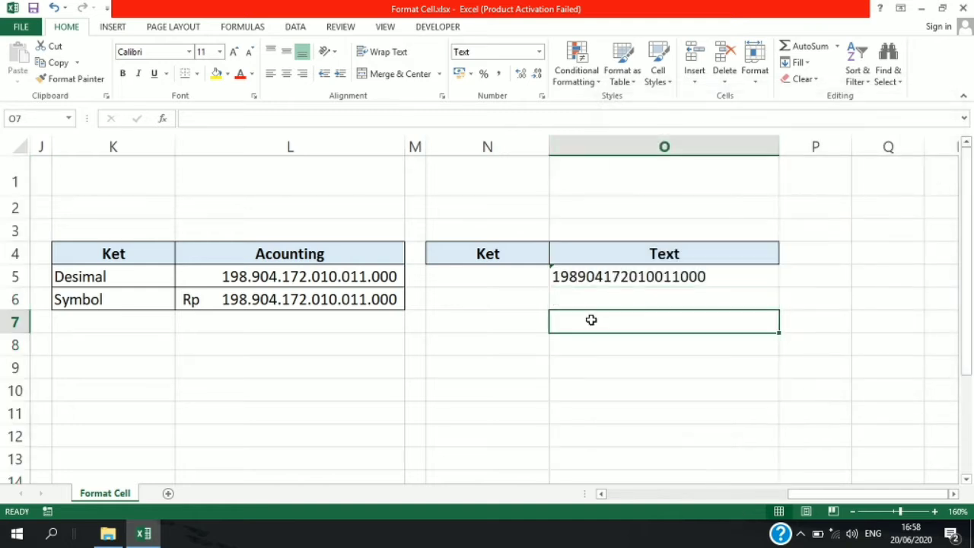
{"action": "type", "text": "34234234980983094"}
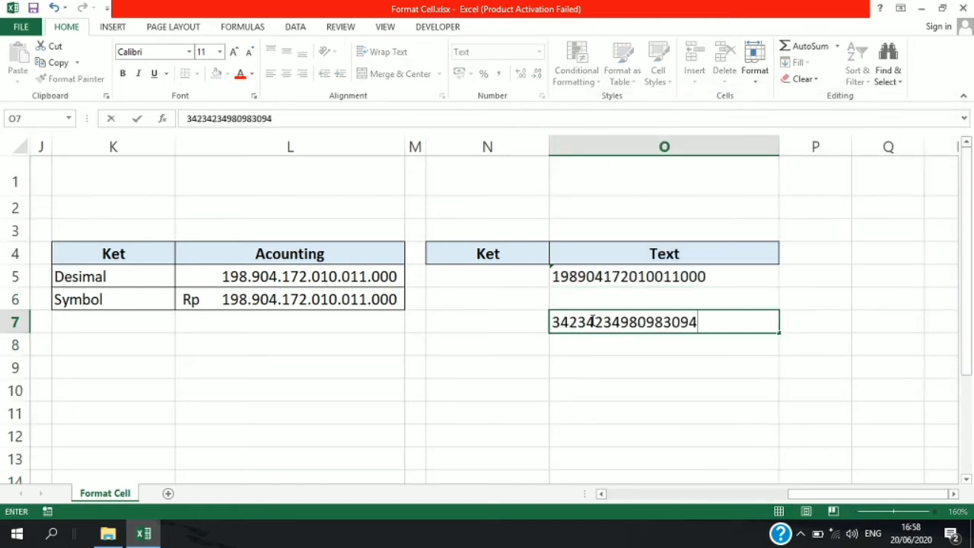
{"action": "key", "text": "Return"}
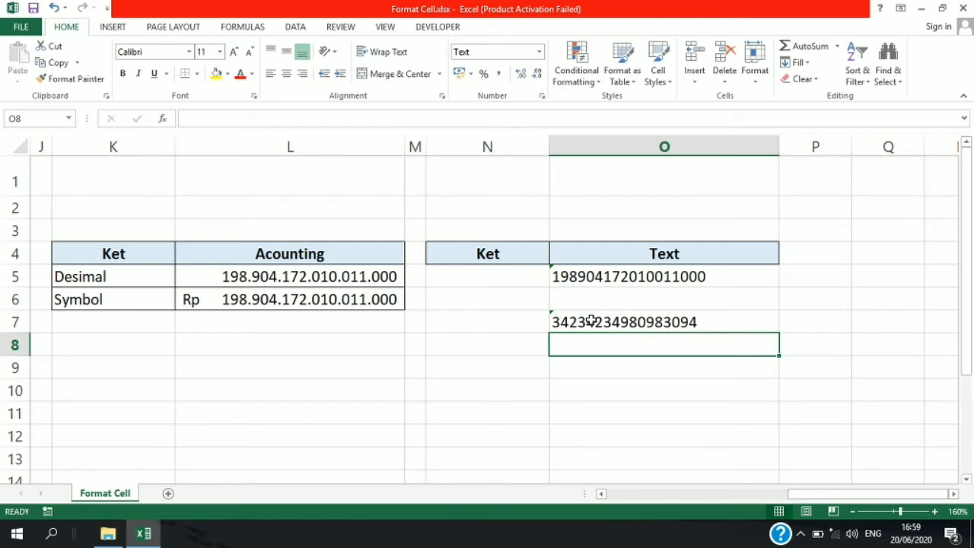
{"action": "left_click", "coordinate": [591, 320]}
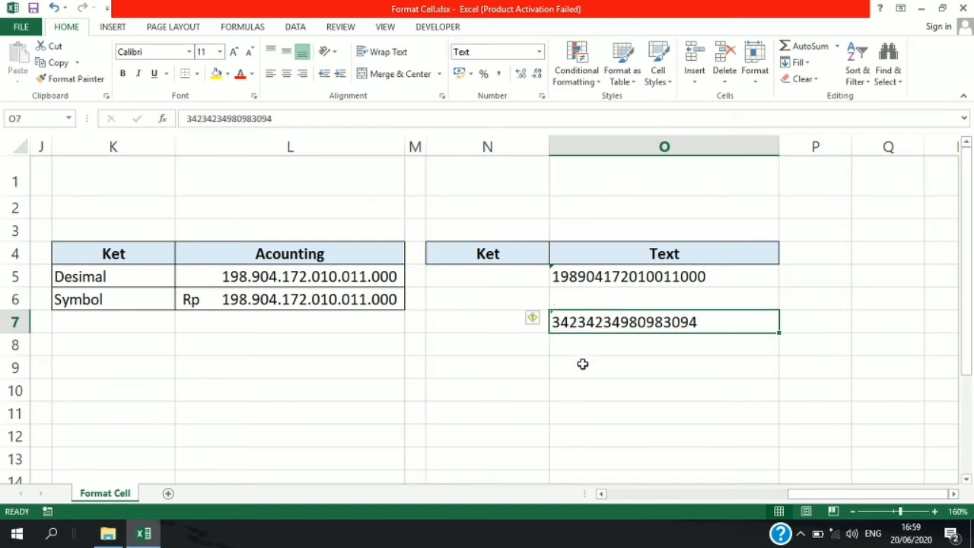
{"action": "key", "text": "Delete"}
- Inspect the number format of cell F12 in the Date table and compare the cell with F13
{"action": "left_click_drag", "start_coordinate": [808, 496], "coordinate": [586, 537]}
{"action": "scroll", "coordinate": [650, 400], "scroll_direction": "down", "scroll_amount": 4}
{"action": "scroll", "coordinate": [653, 395], "scroll_direction": "up", "scroll_amount": 1}
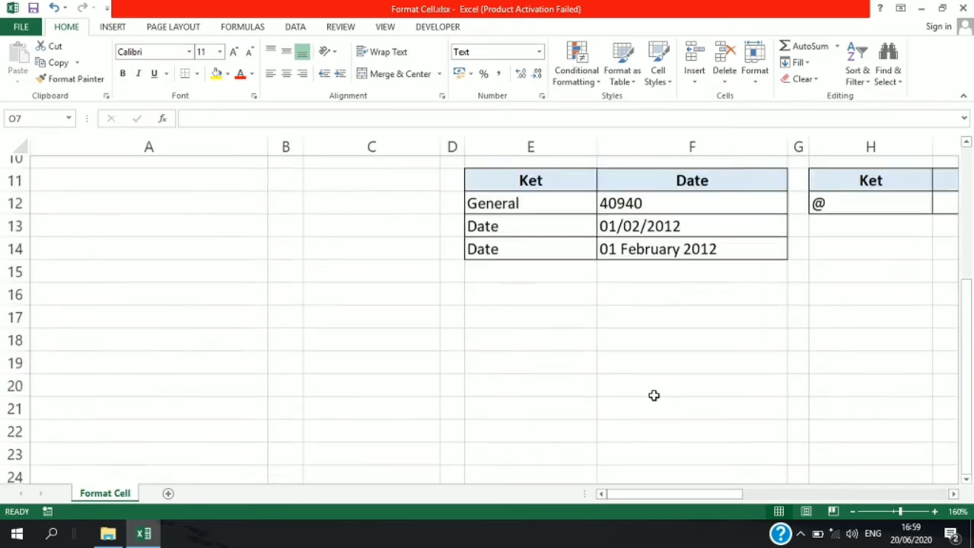
{"action": "scroll", "coordinate": [654, 395], "scroll_direction": "up", "scroll_amount": 1}
{"action": "left_click_drag", "start_coordinate": [715, 497], "coordinate": [735, 499]}
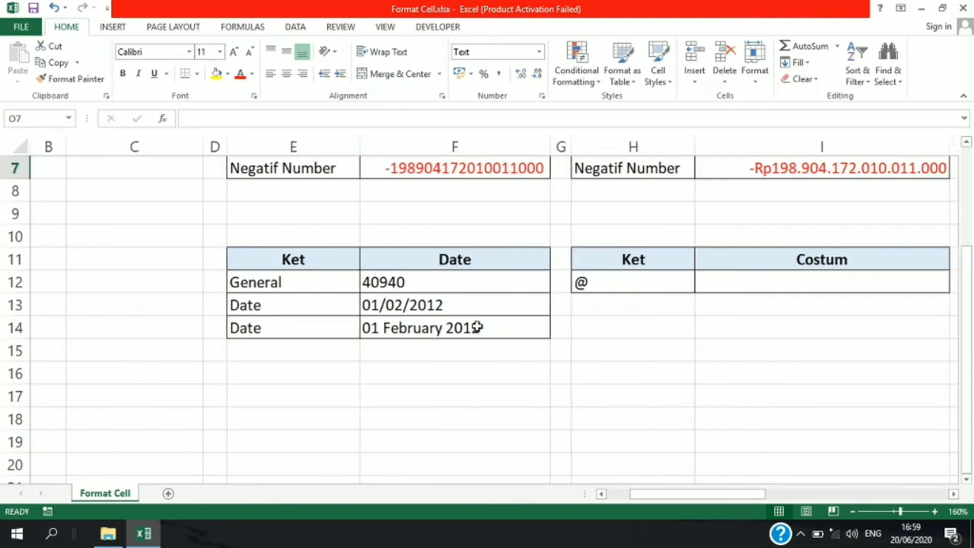
{"action": "left_click", "coordinate": [415, 286]}
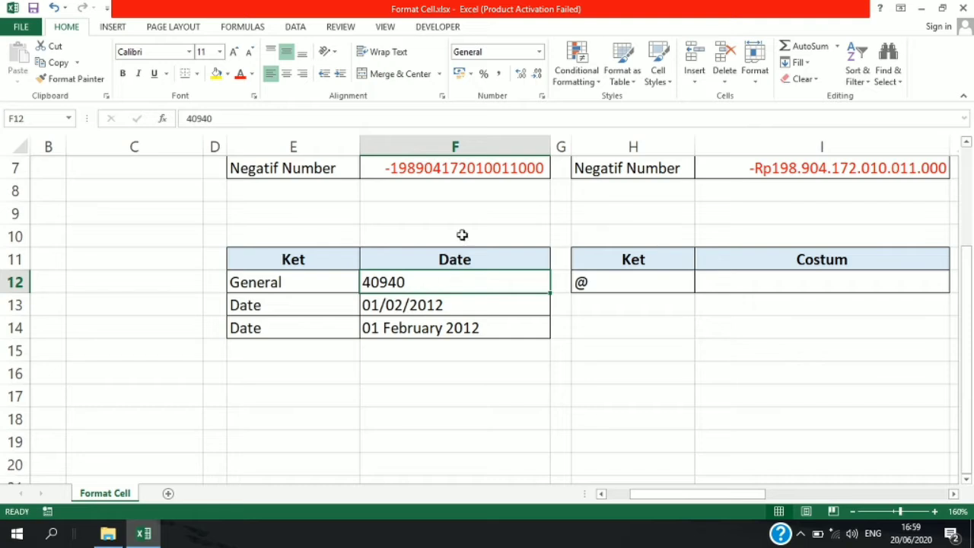
{"action": "key", "text": "ctrl+1"}
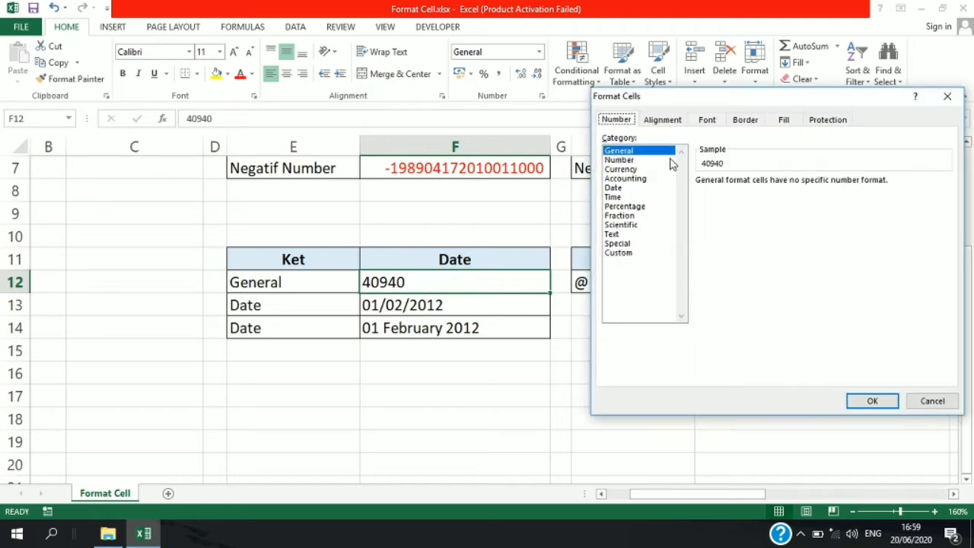
{"action": "left_click", "coordinate": [947, 96]}
{"action": "left_click", "coordinate": [370, 302]}
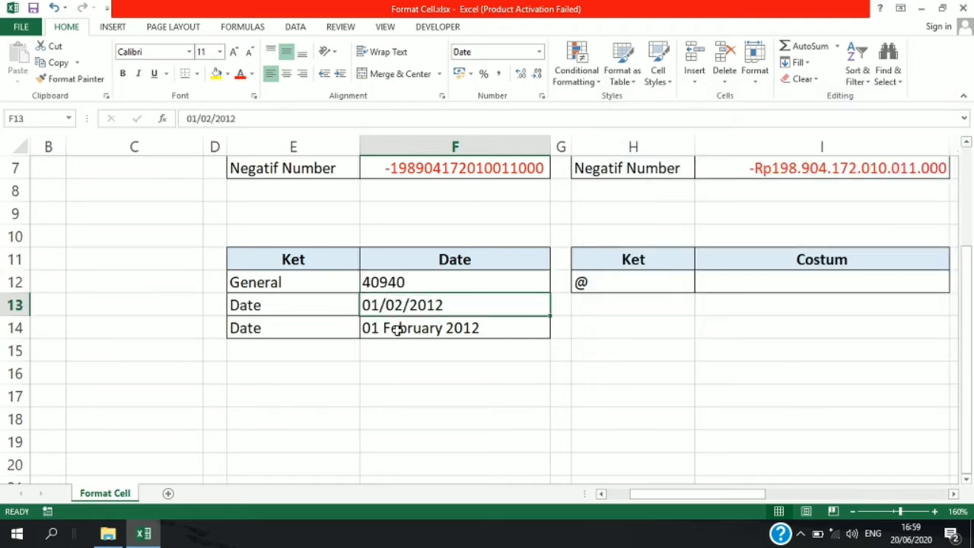
{"action": "left_click", "coordinate": [401, 283]}
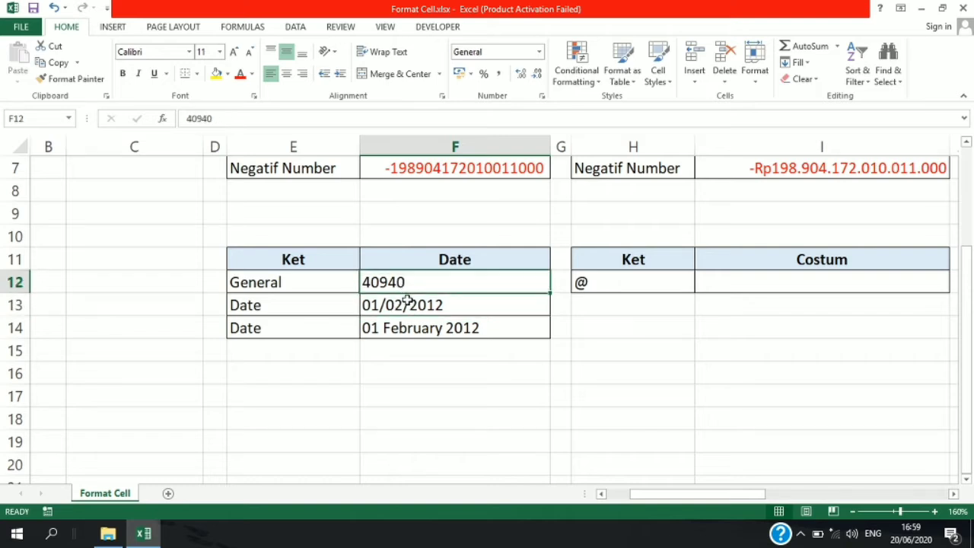
- Check which Date type is applied to cell F13 and keep the *14/03/2012 type
{"action": "left_click", "coordinate": [411, 304]}
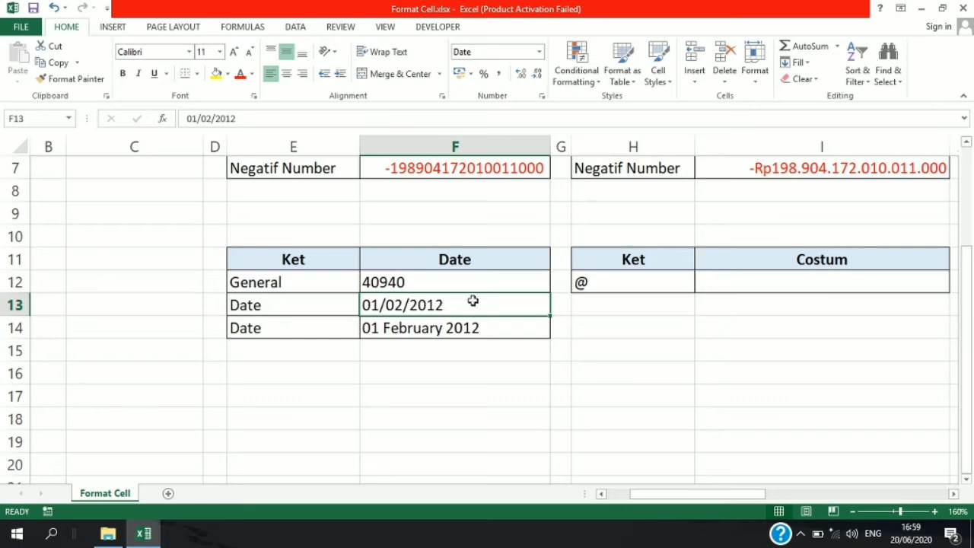
{"action": "key", "text": "ctrl+1"}
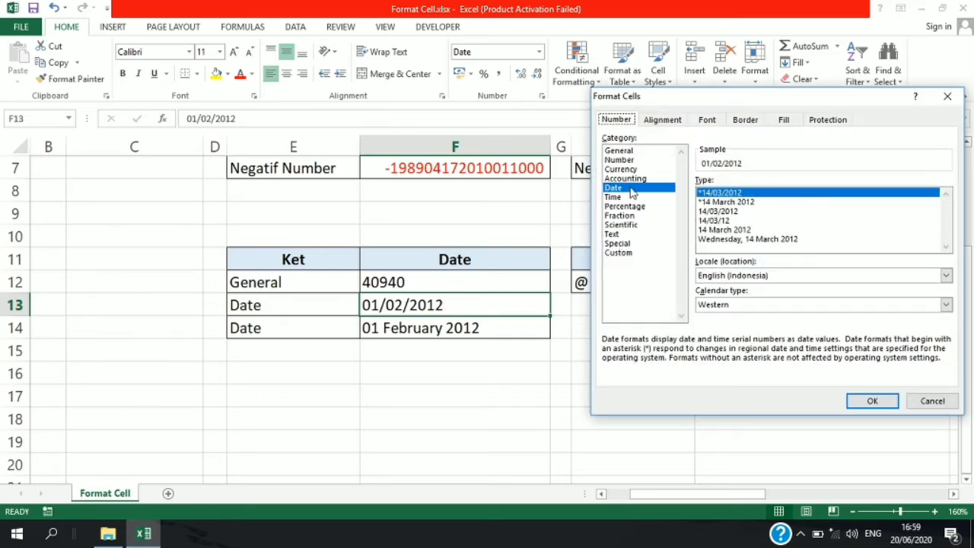
{"action": "left_click", "coordinate": [867, 400]}
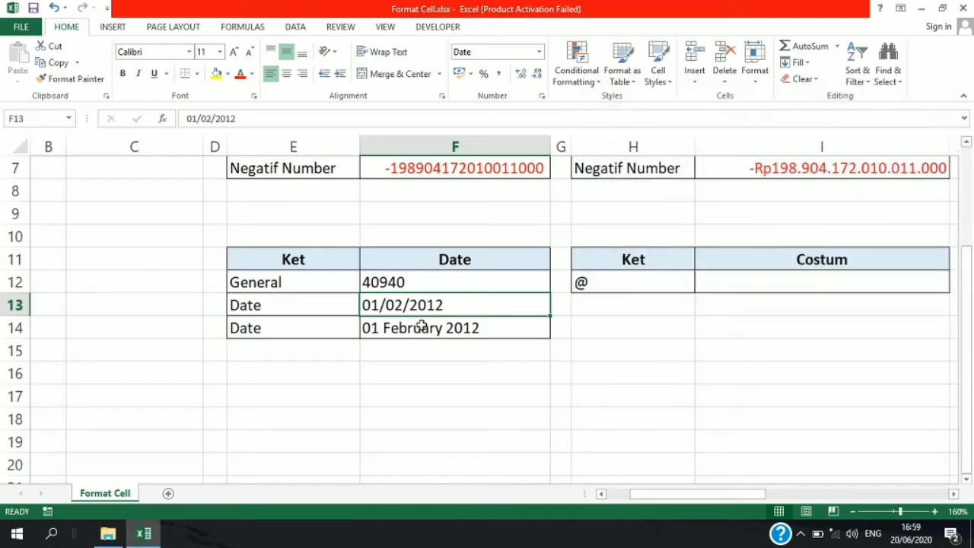
- Format cell F14 with the Date type "Wednesday, 14 March 2012"
{"action": "left_click", "coordinate": [420, 325]}
{"action": "key", "text": "ctrl+1"}
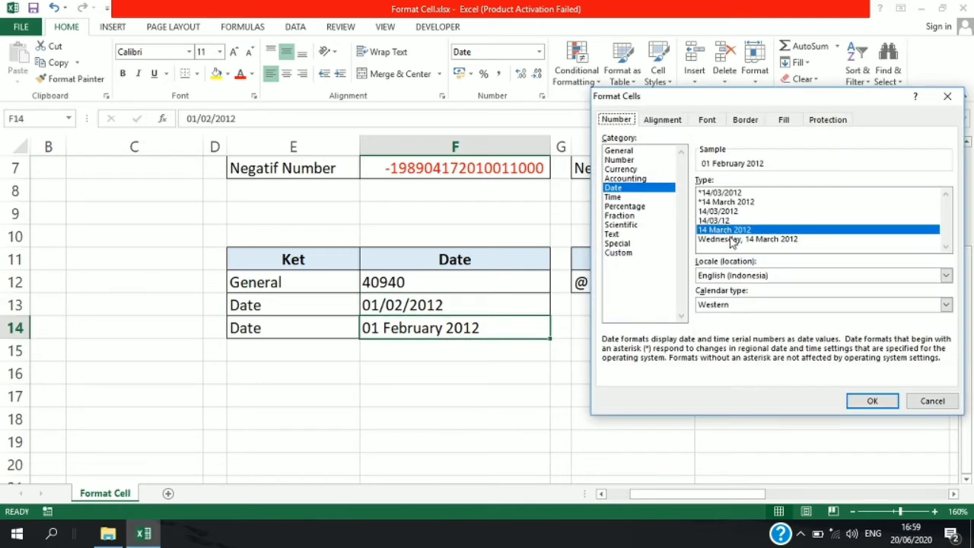
{"action": "left_click", "coordinate": [747, 240]}
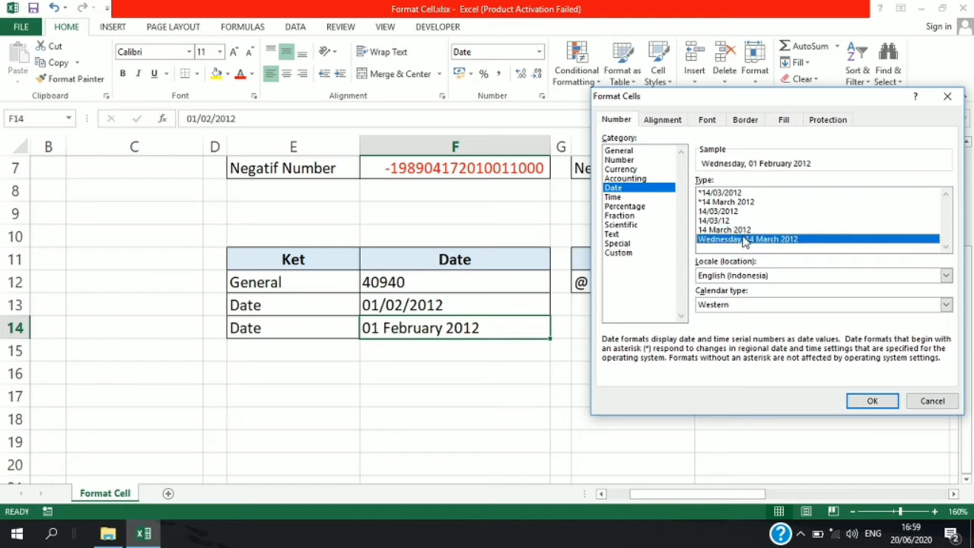
{"action": "left_click", "coordinate": [868, 401]}
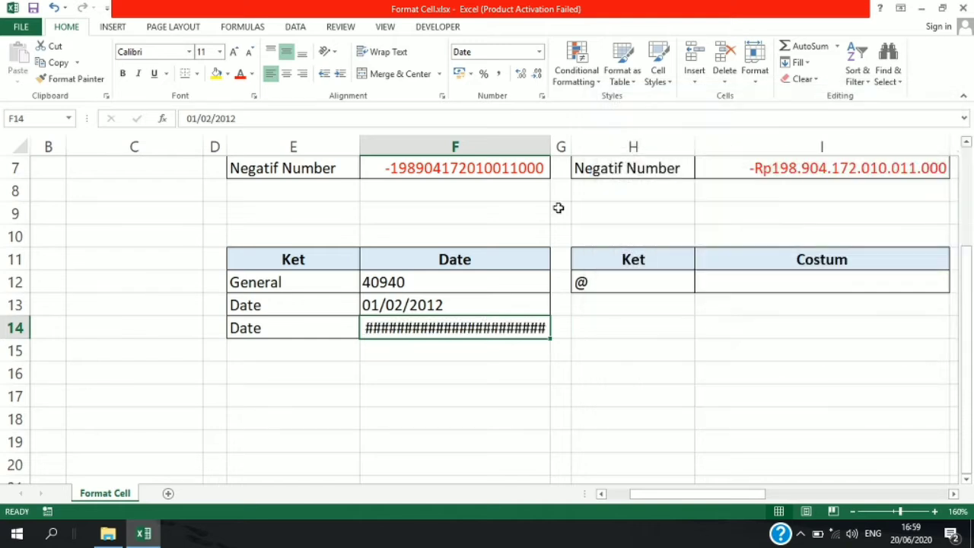
- Widen column F until the long date in cell F14 fits
{"action": "left_click_drag", "start_coordinate": [551, 146], "coordinate": [621, 149]}
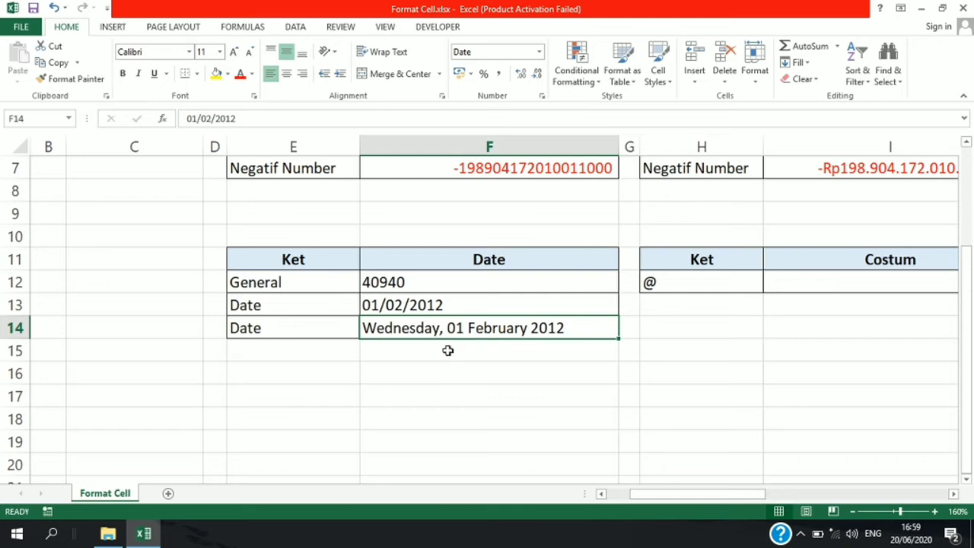
{"action": "left_click_drag", "start_coordinate": [715, 500], "coordinate": [760, 499]}
{"action": "left_click", "coordinate": [674, 323]}
{"action": "left_click", "coordinate": [579, 284]}
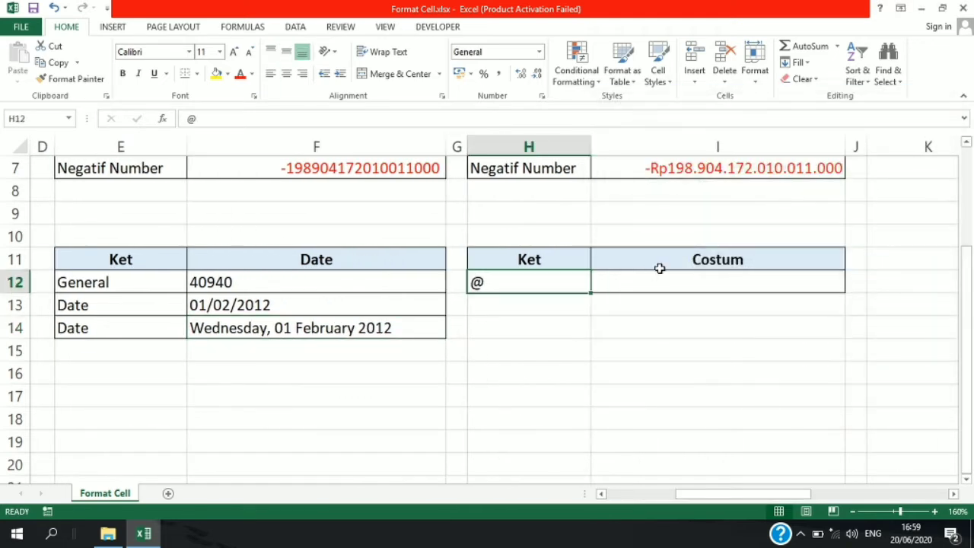
{"action": "left_click", "coordinate": [649, 278]}
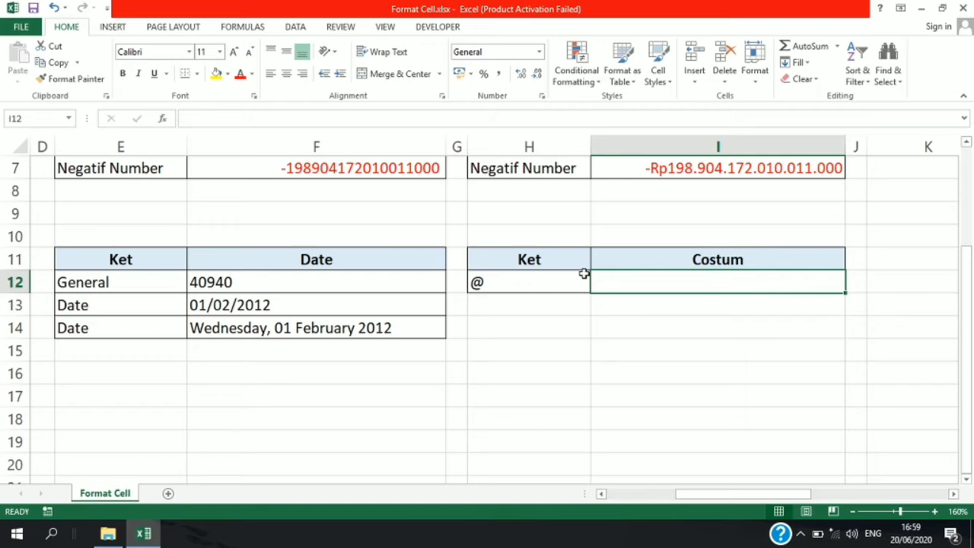
{"action": "key", "text": "ctrl+1"}
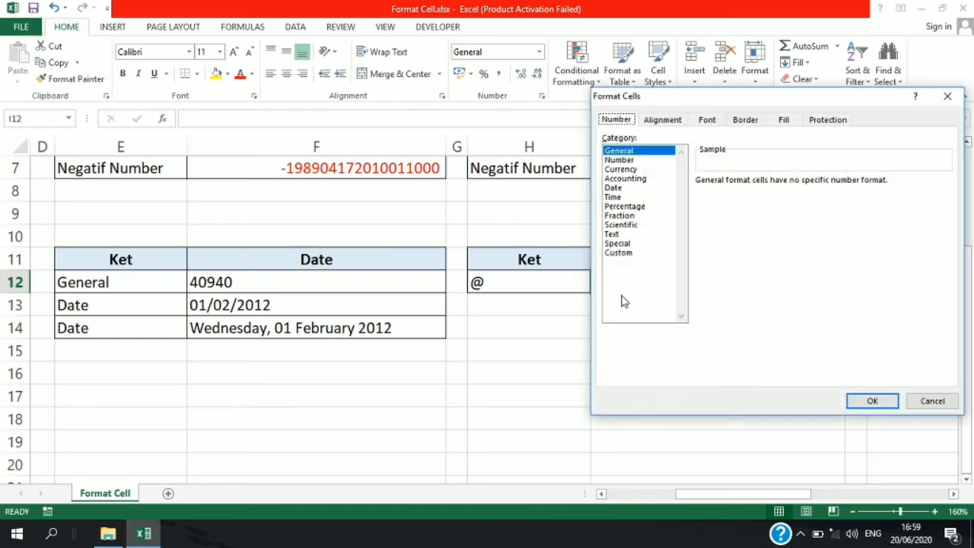
{"action": "left_click", "coordinate": [621, 253]}
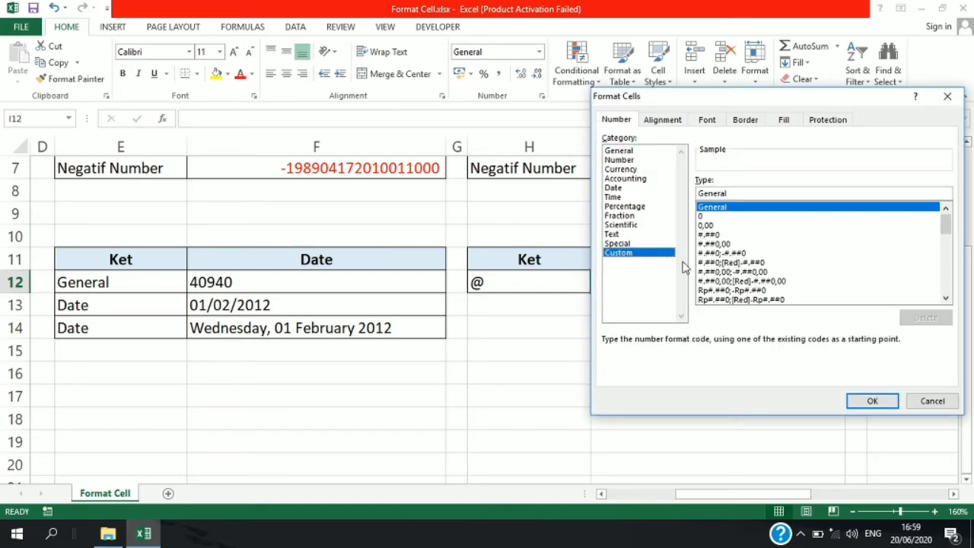
{"action": "left_click", "coordinate": [947, 96]}
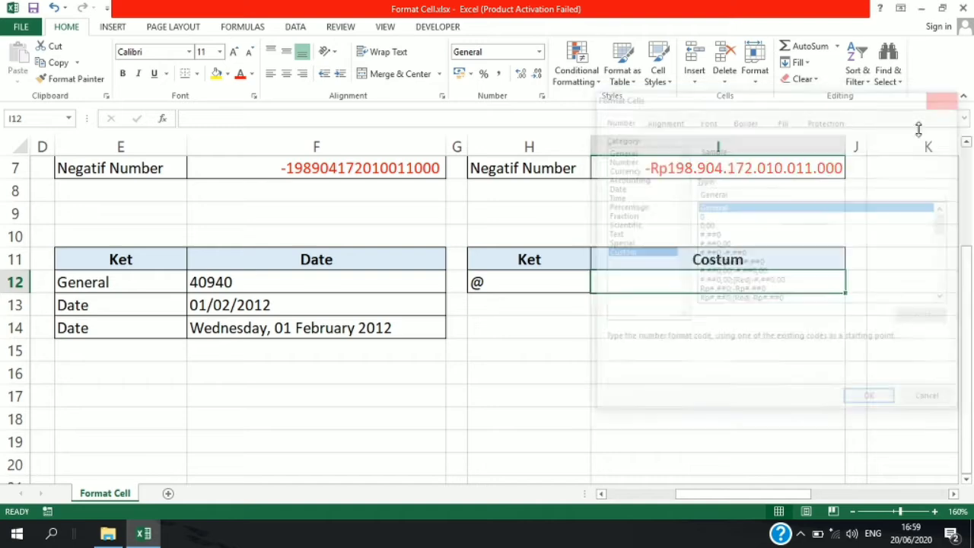
- Apply the custom number format @" Buah" to the empty cell I12 under the Costum heading
{"action": "left_click", "coordinate": [550, 288]}
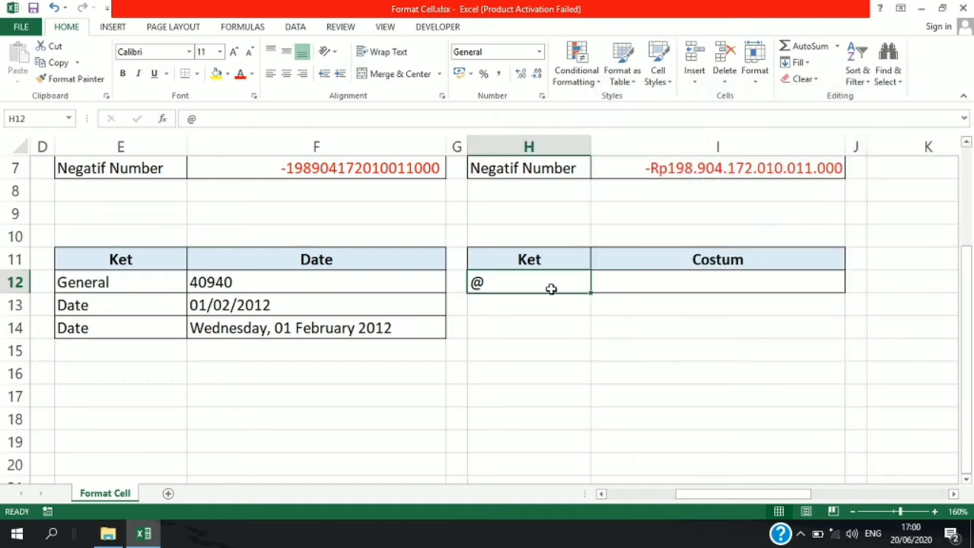
{"action": "left_click", "coordinate": [708, 280]}
{"action": "key", "text": "ctrl+1"}
{"action": "left_click", "coordinate": [631, 253]}
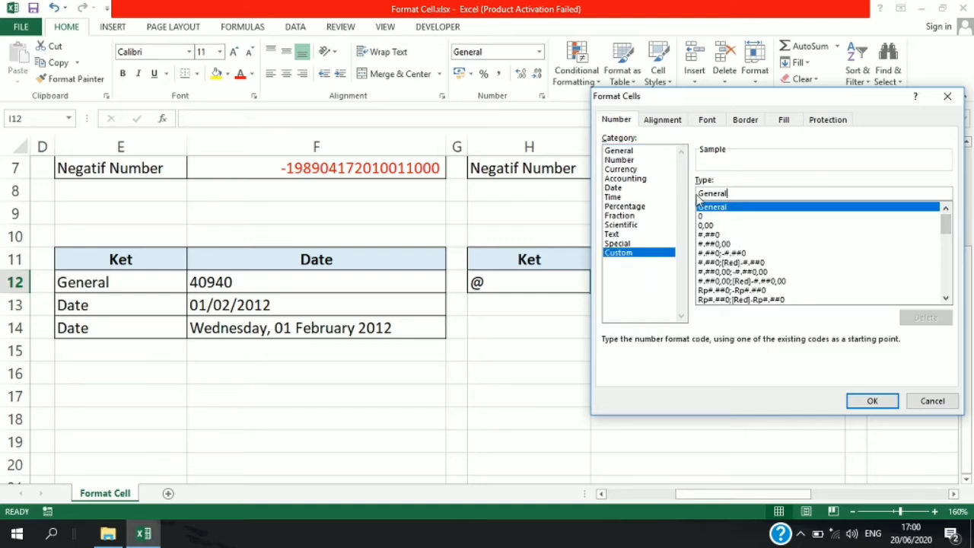
{"action": "left_click_drag", "start_coordinate": [740, 193], "coordinate": [681, 187]}
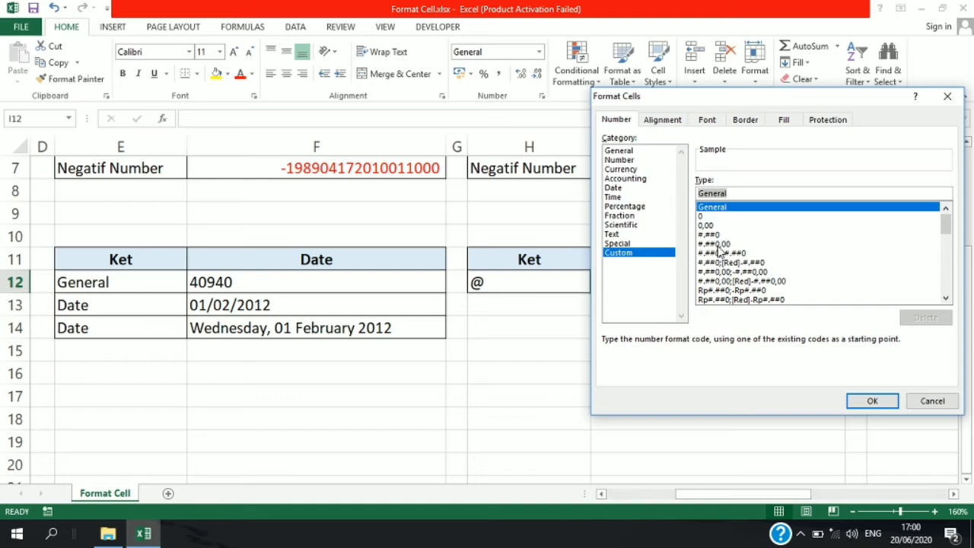
{"action": "type", "text": "@"}
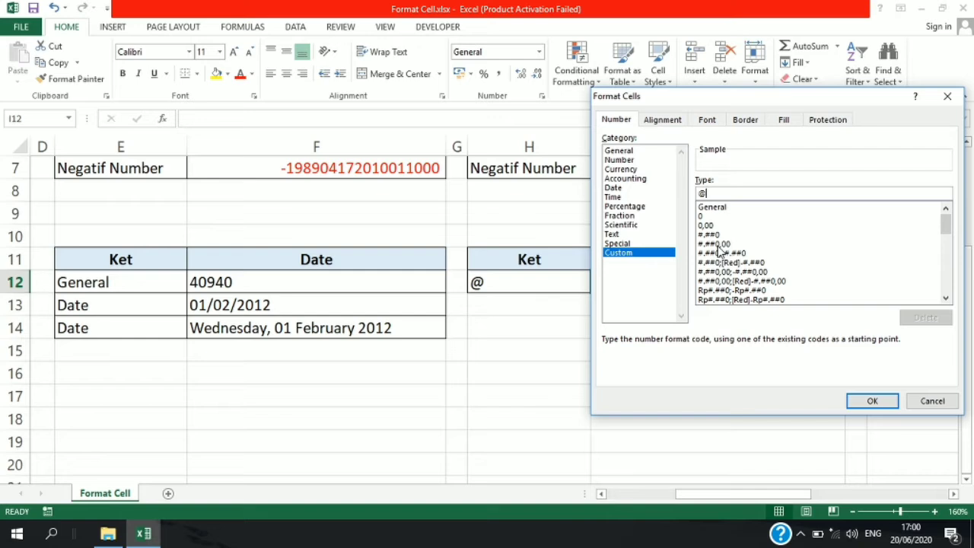
{"action": "type", "text": "\" Buah"}
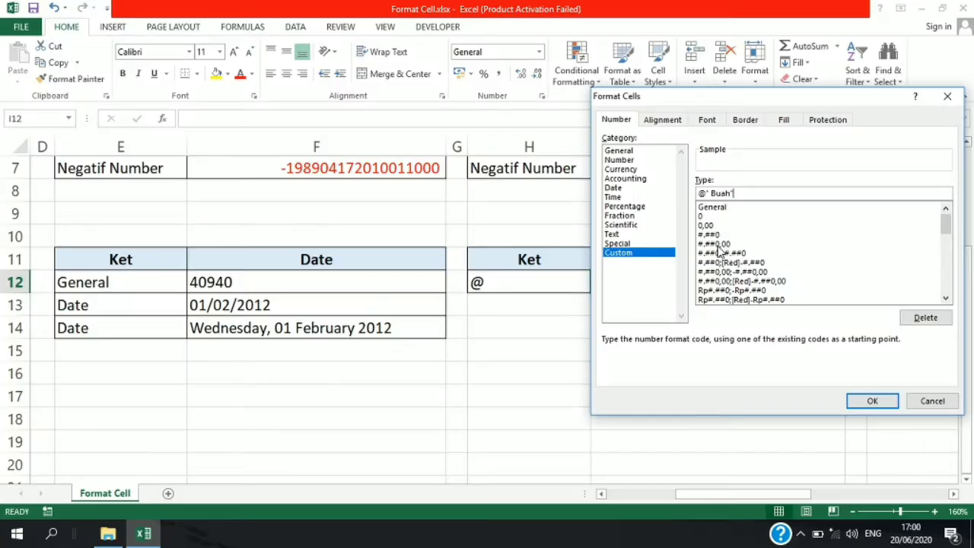
{"action": "key", "text": "Return"}
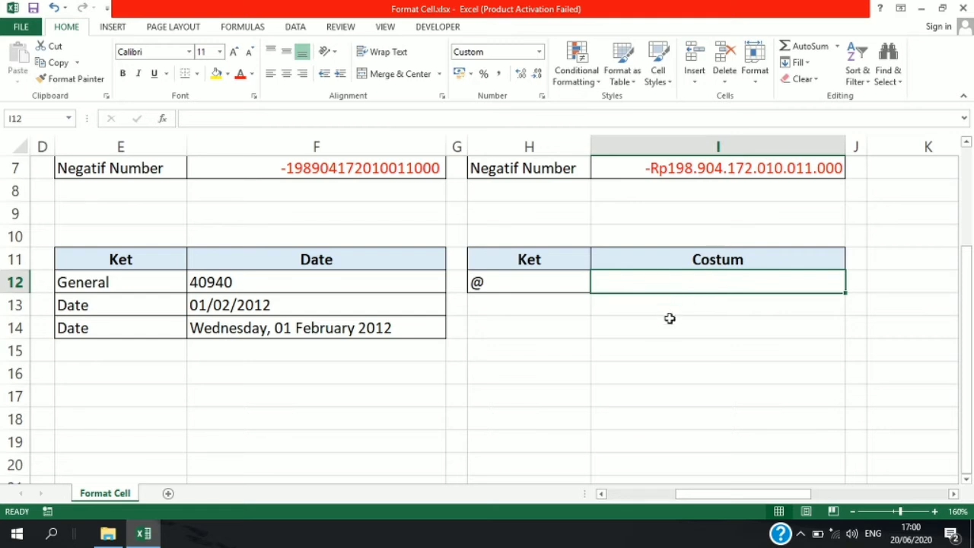
- Test the custom format by entering 2 in cell I12, and replace the value with 8
{"action": "type", "text": "2"}
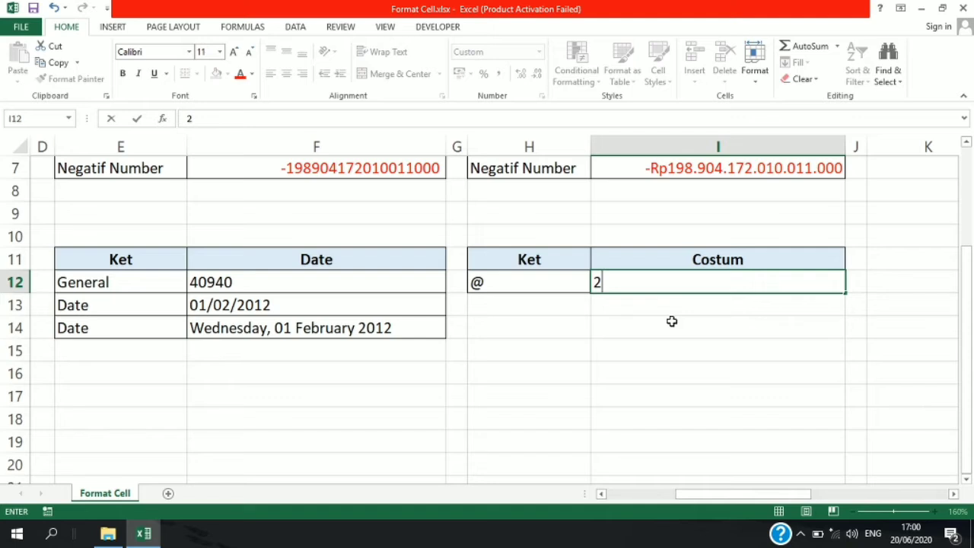
{"action": "key", "text": "Return"}
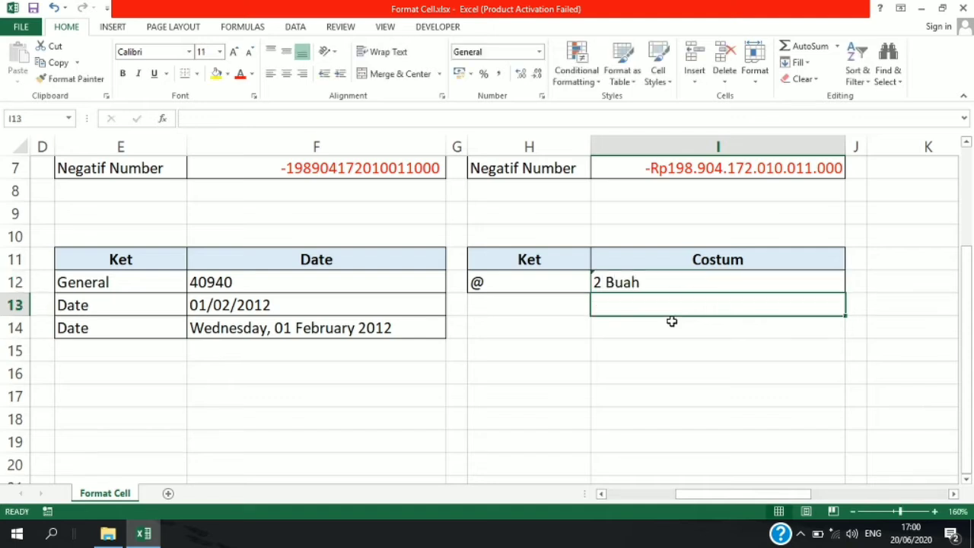
{"action": "left_click", "coordinate": [618, 282]}
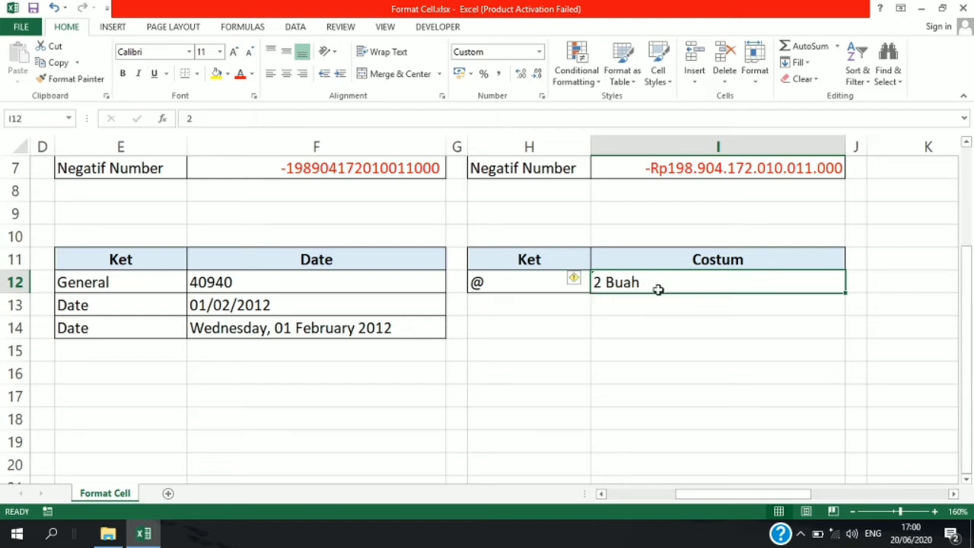
{"action": "left_click_drag", "start_coordinate": [226, 118], "coordinate": [182, 118]}
{"action": "type", "text": "8"}
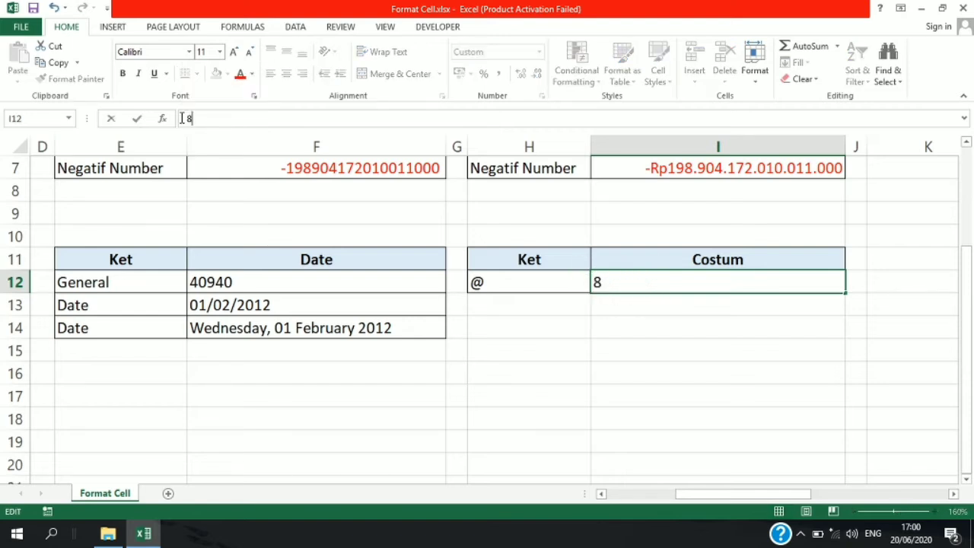
{"action": "key", "text": "Return"}
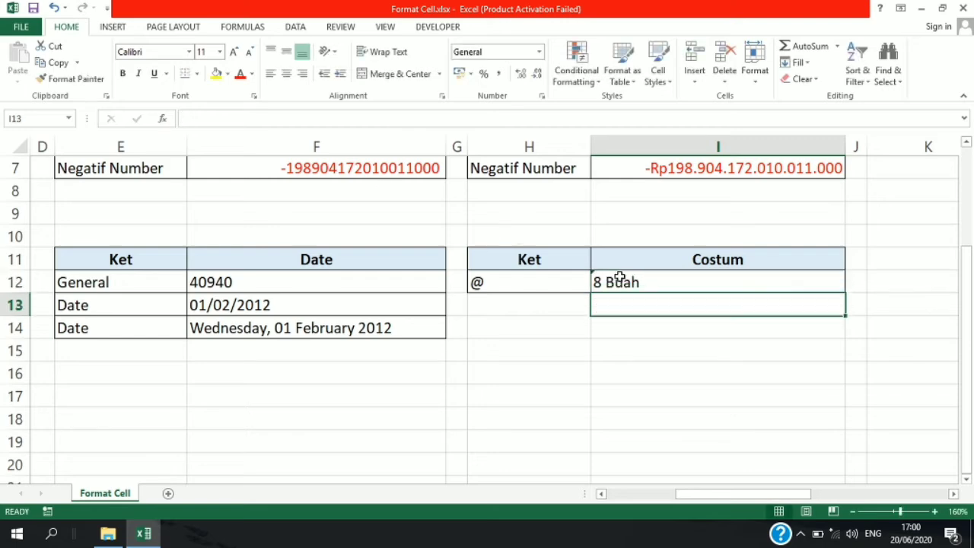
{"action": "left_click", "coordinate": [620, 277]}
- Examine the Alignment options in the Format Cells dialog for the empty cell E9, and close it without changes
{"action": "scroll", "coordinate": [506, 327], "scroll_direction": "up", "scroll_amount": 2}
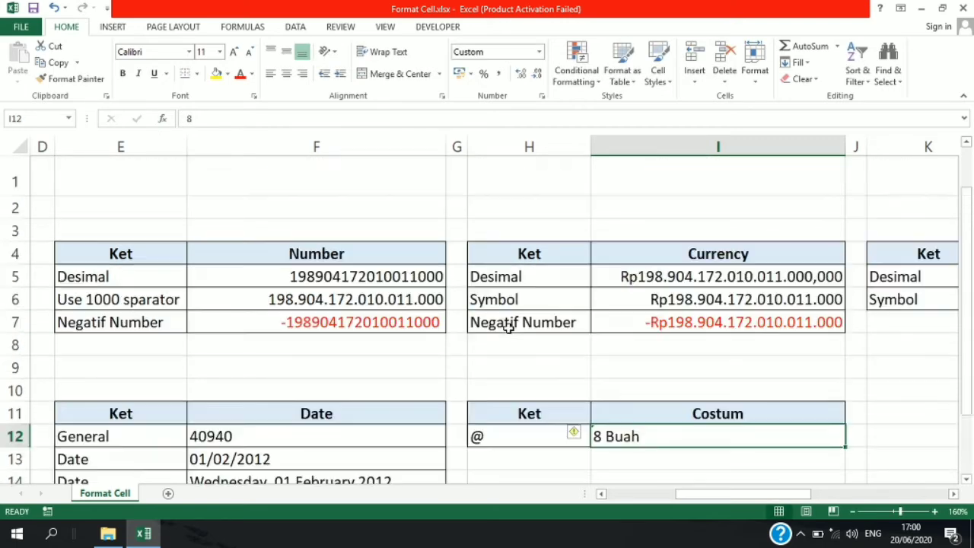
{"action": "left_click_drag", "start_coordinate": [765, 494], "coordinate": [683, 506]}
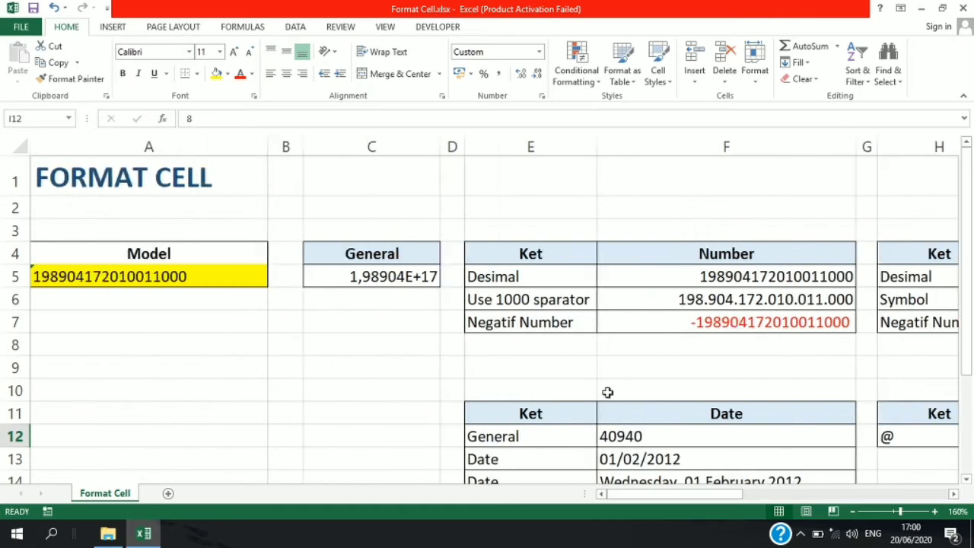
{"action": "scroll", "coordinate": [586, 348], "scroll_direction": "down", "scroll_amount": 1}
{"action": "left_click", "coordinate": [587, 282]}
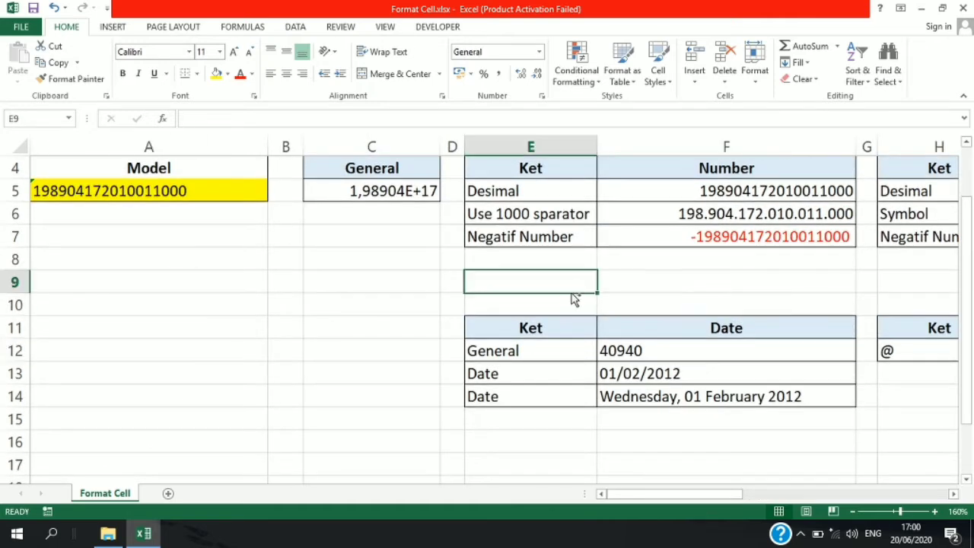
{"action": "key", "text": "ctrl+1"}
{"action": "left_click_drag", "start_coordinate": [687, 96], "coordinate": [480, 140]}
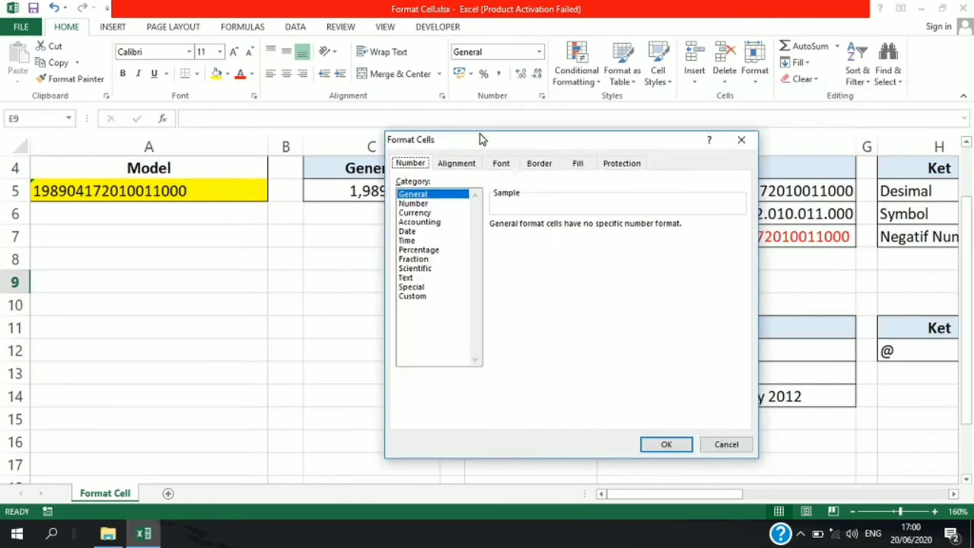
{"action": "left_click", "coordinate": [455, 164]}
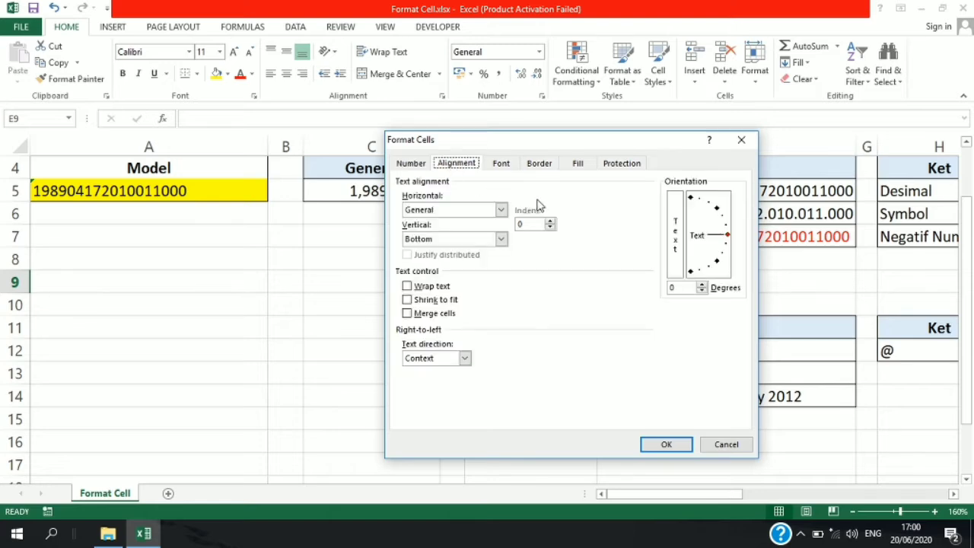
{"action": "left_click_drag", "start_coordinate": [598, 140], "coordinate": [324, 181]}
{"action": "left_click", "coordinate": [413, 177]}
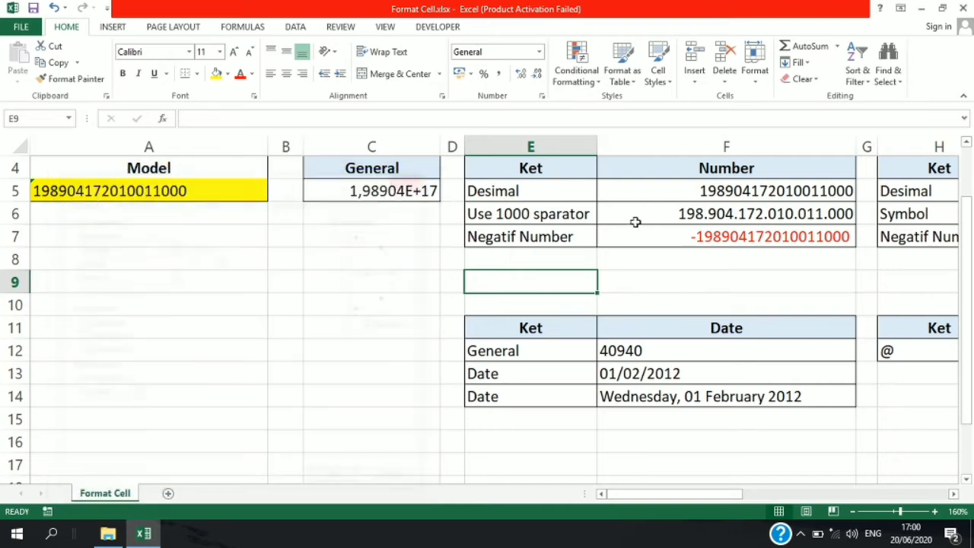
- Set both the horizontal and vertical text alignment of the Number table, E4:F7, to Center
{"action": "scroll", "coordinate": [676, 245], "scroll_direction": "up", "scroll_amount": 1}
{"action": "scroll", "coordinate": [676, 245], "scroll_direction": "down", "scroll_amount": 2}
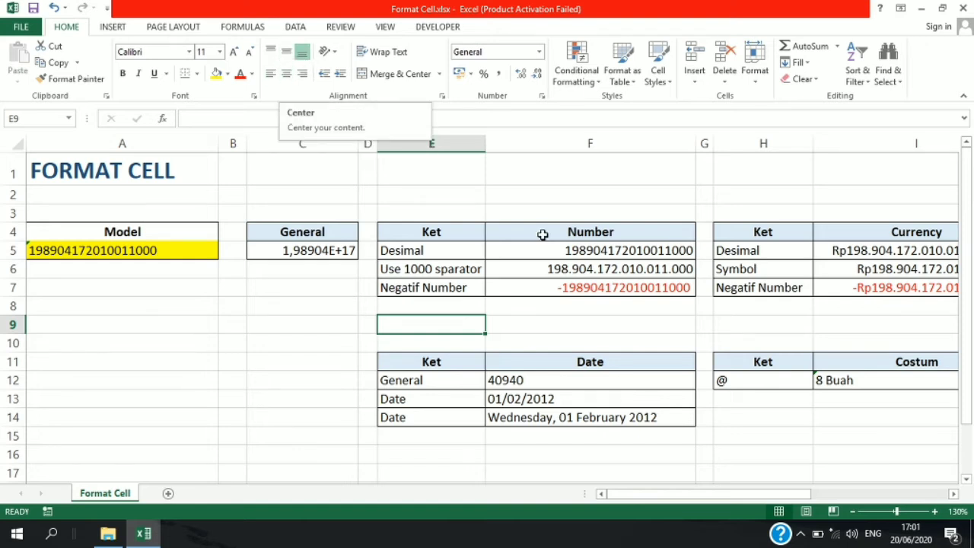
{"action": "left_click_drag", "start_coordinate": [451, 235], "coordinate": [564, 286]}
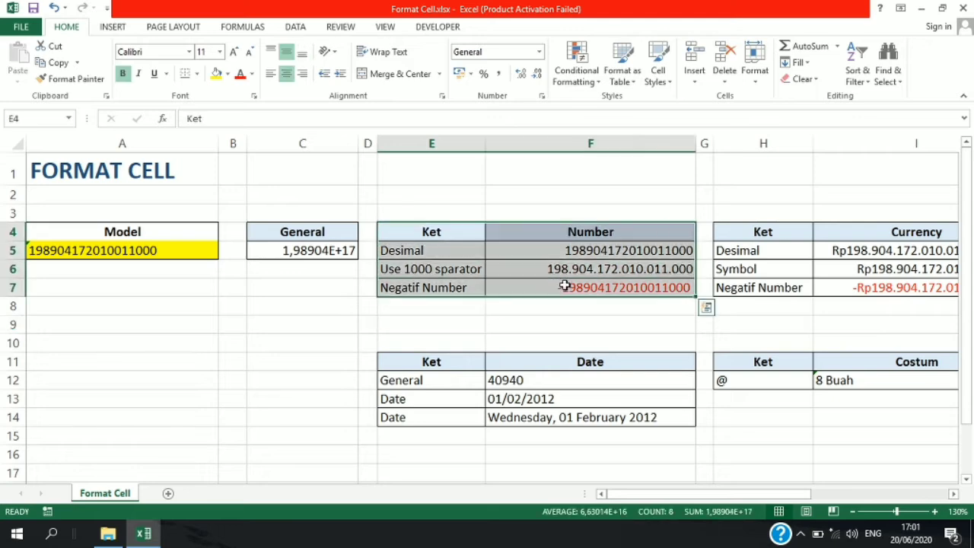
{"action": "key", "text": "ctrl+1"}
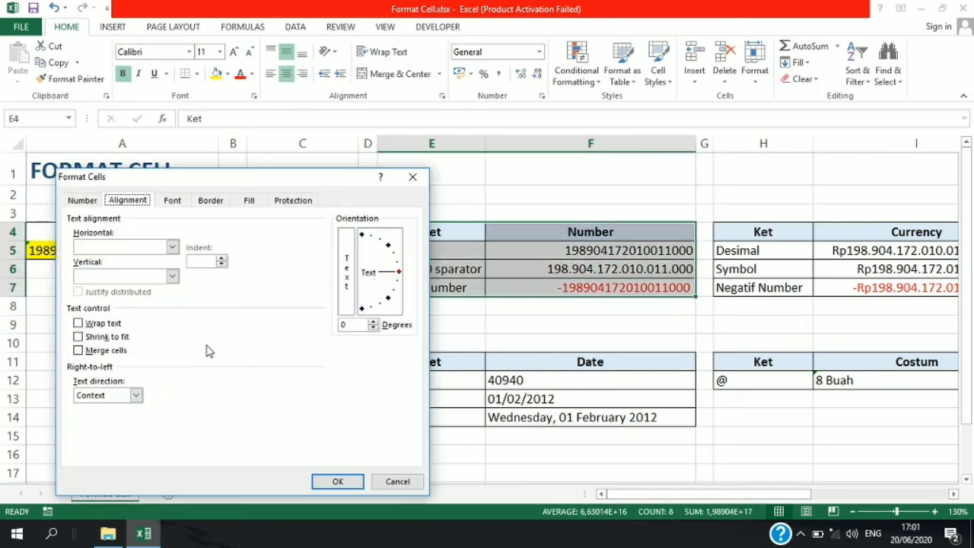
{"action": "left_click", "coordinate": [172, 246]}
{"action": "left_click", "coordinate": [148, 275]}
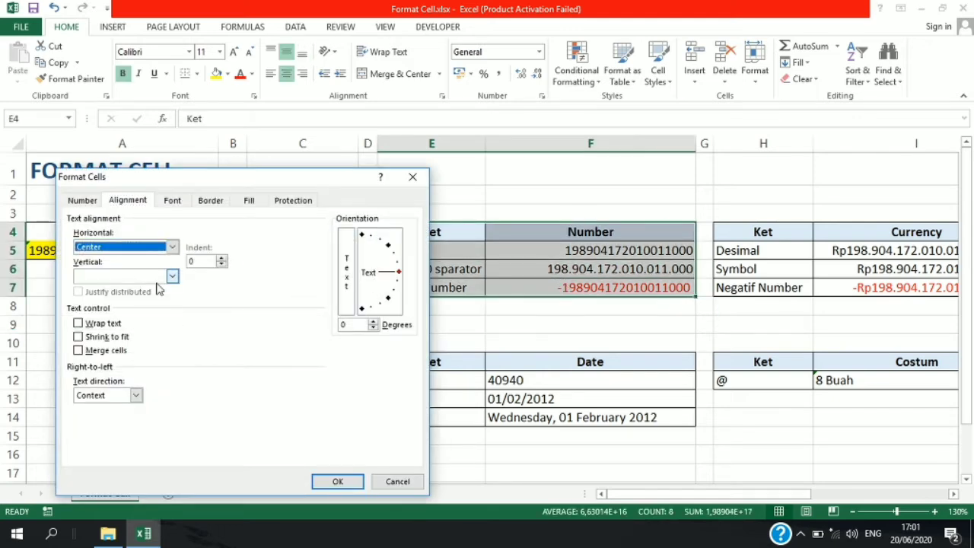
{"action": "left_click", "coordinate": [172, 276]}
{"action": "left_click", "coordinate": [145, 300]}
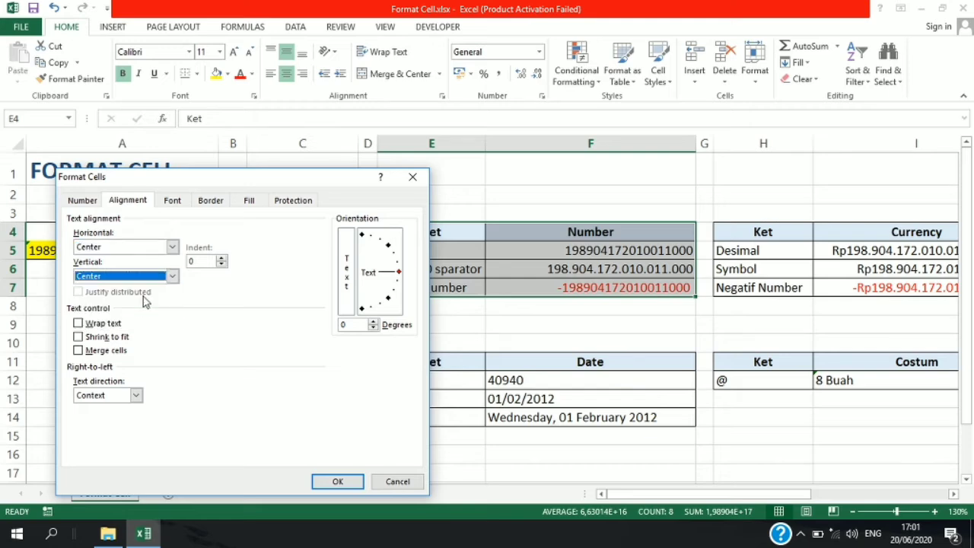
{"action": "left_click", "coordinate": [329, 482]}
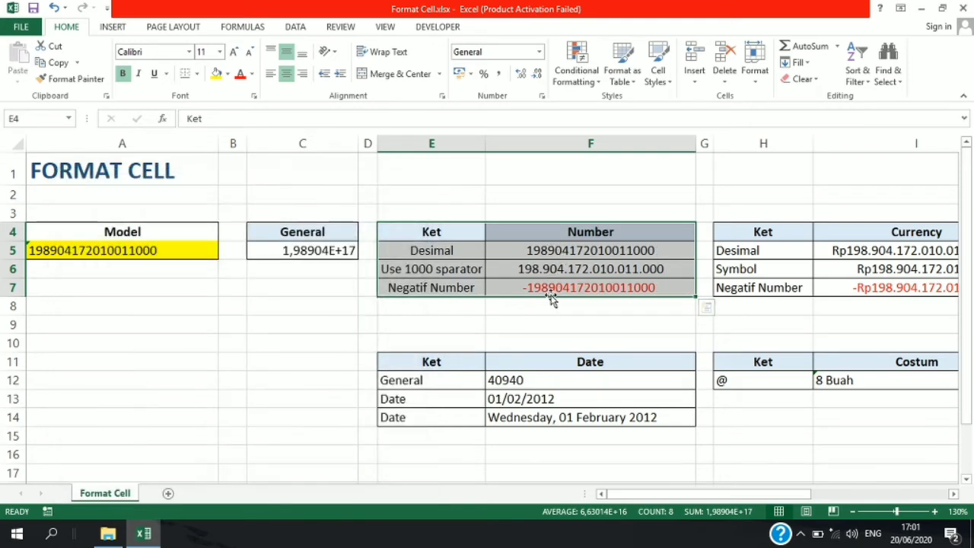
{"action": "left_click", "coordinate": [564, 321]}
- Narrow column E until the "Use 1000 sparator" label in cell E6 no longer fits
{"action": "scroll", "coordinate": [565, 319], "scroll_direction": "up", "scroll_amount": 1}
{"action": "left_click", "coordinate": [289, 283]}
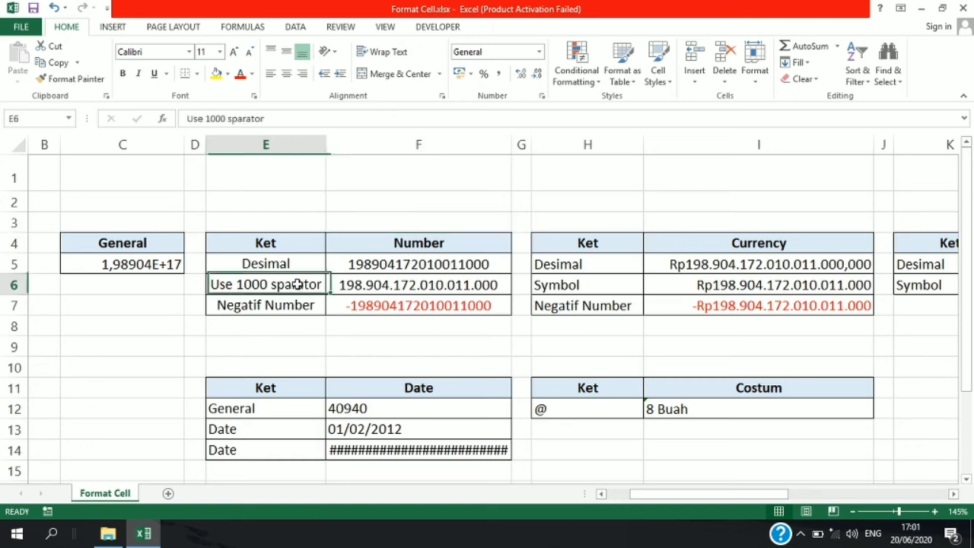
{"action": "left_click_drag", "start_coordinate": [324, 149], "coordinate": [289, 149]}
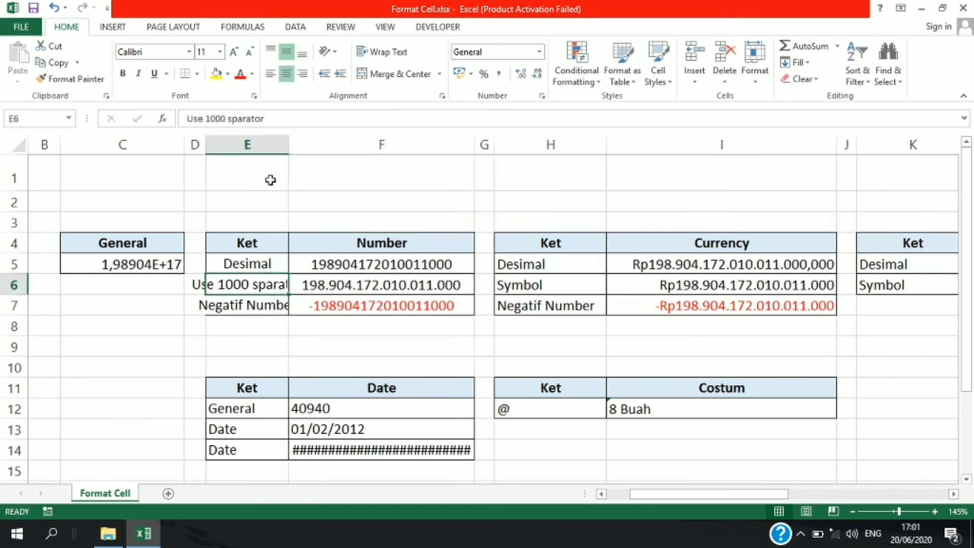
{"action": "left_click", "coordinate": [215, 305]}
{"action": "left_click", "coordinate": [233, 283]}
{"action": "key", "text": "ctrl+1"}
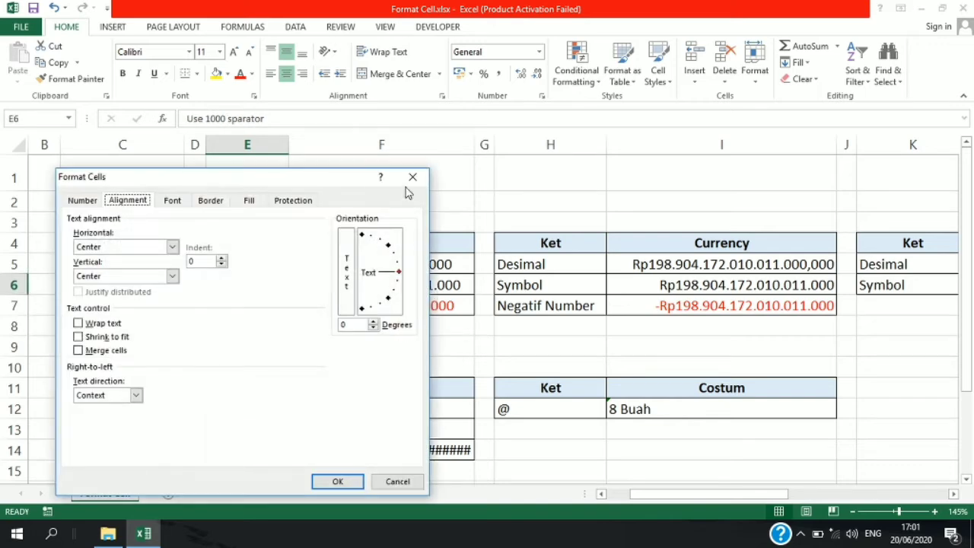
{"action": "left_click", "coordinate": [407, 181]}
- Turn on Wrap text for the labels in cells E5:E7
{"action": "left_click_drag", "start_coordinate": [247, 264], "coordinate": [248, 306]}
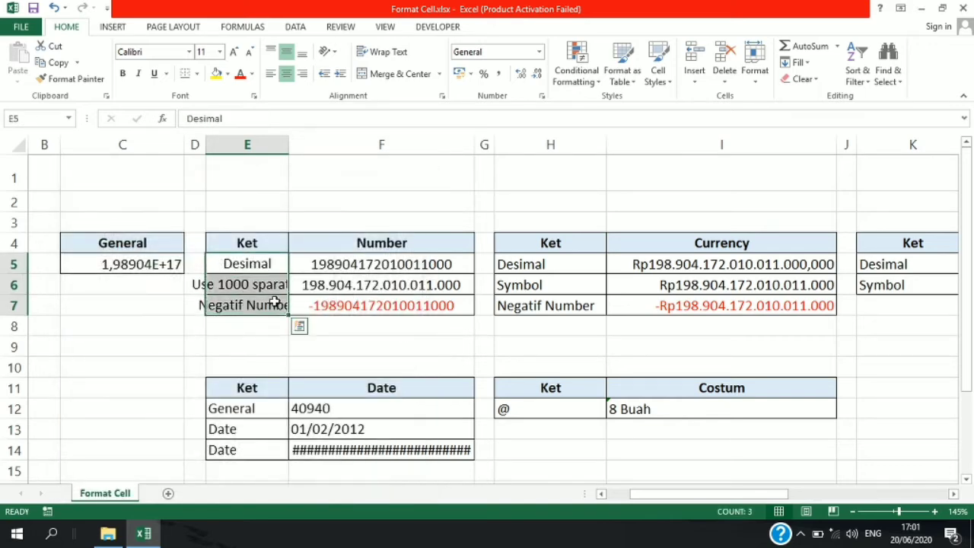
{"action": "key", "text": "ctrl+1"}
{"action": "left_click", "coordinate": [107, 324]}
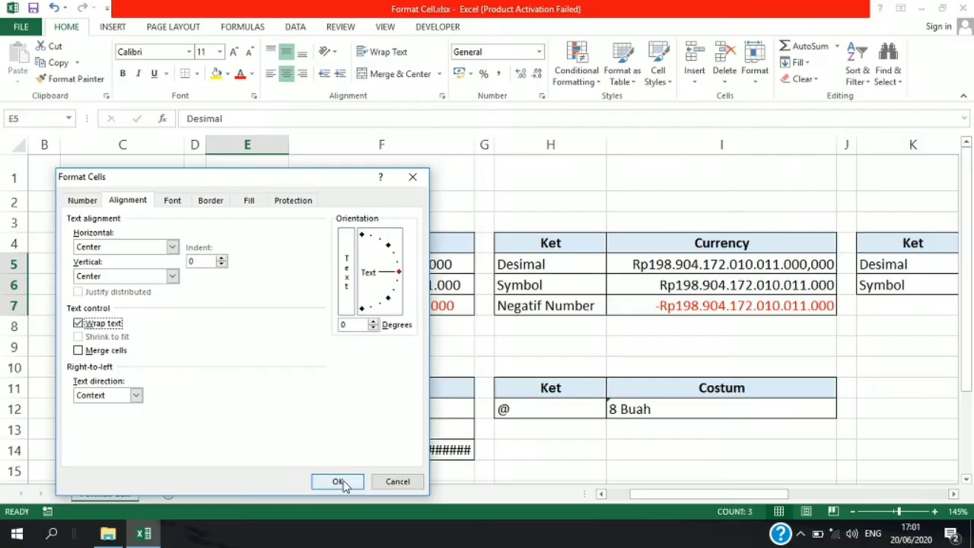
{"action": "left_click", "coordinate": [592, 517]}
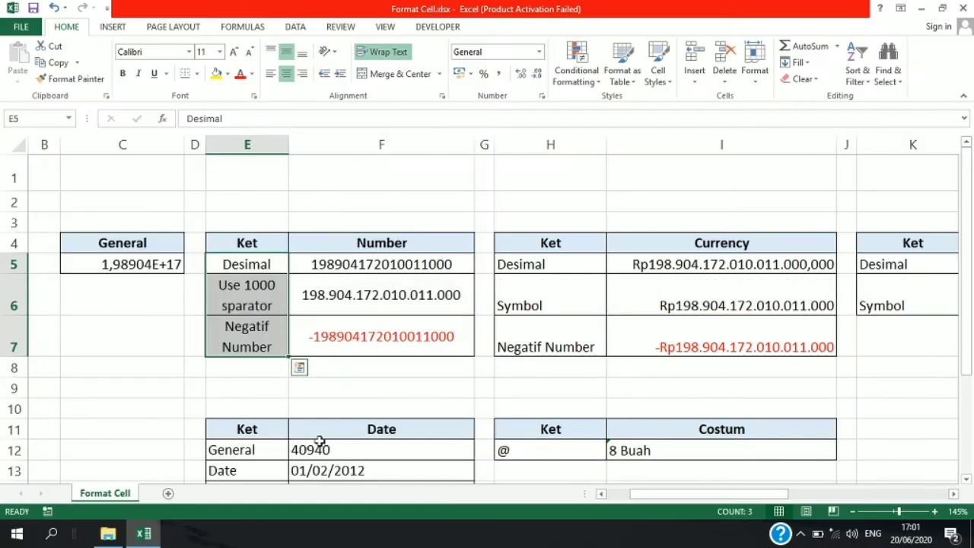
- Turn off Wrap text for the labels in cells E6:E7
{"action": "left_click", "coordinate": [248, 326]}
{"action": "left_click", "coordinate": [254, 294]}
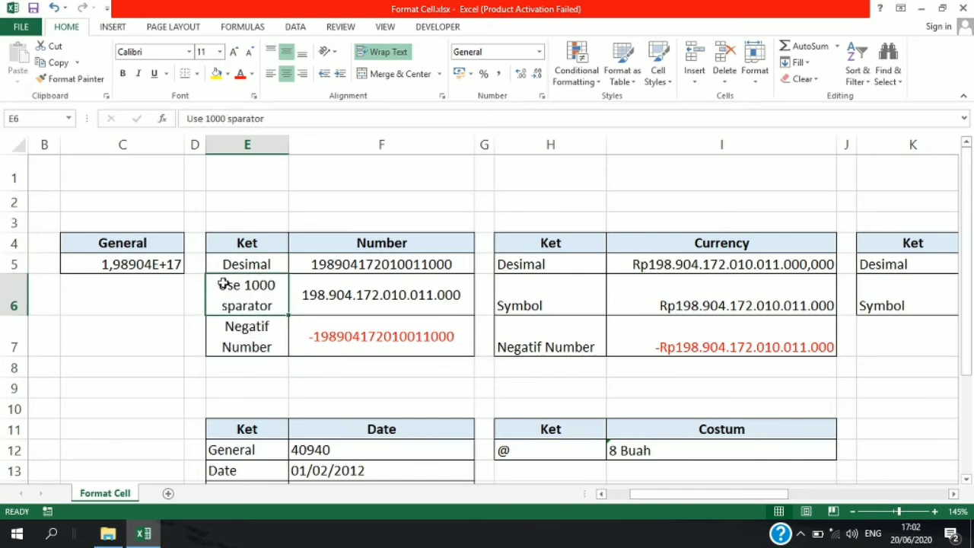
{"action": "left_click_drag", "start_coordinate": [236, 288], "coordinate": [257, 344]}
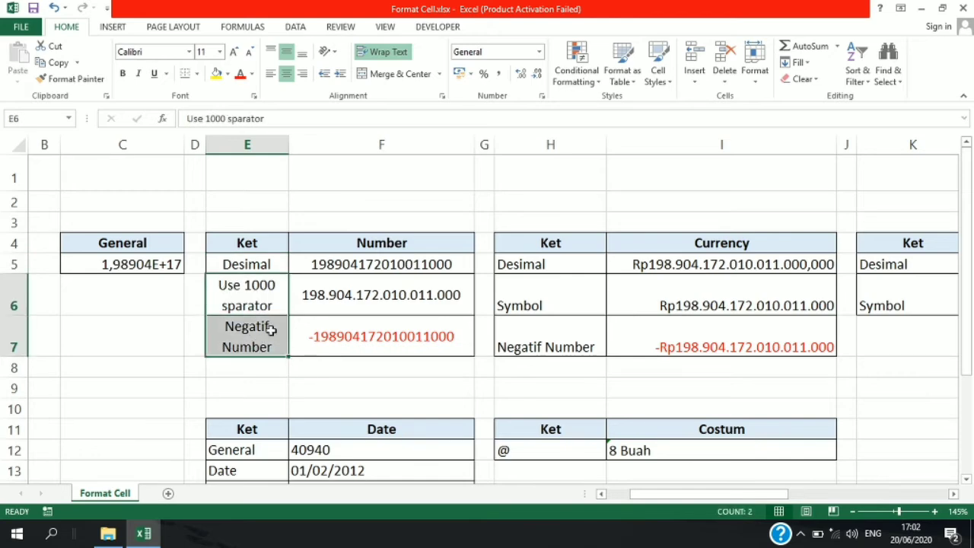
{"action": "key", "text": "ctrl+1"}
{"action": "left_click", "coordinate": [113, 326]}
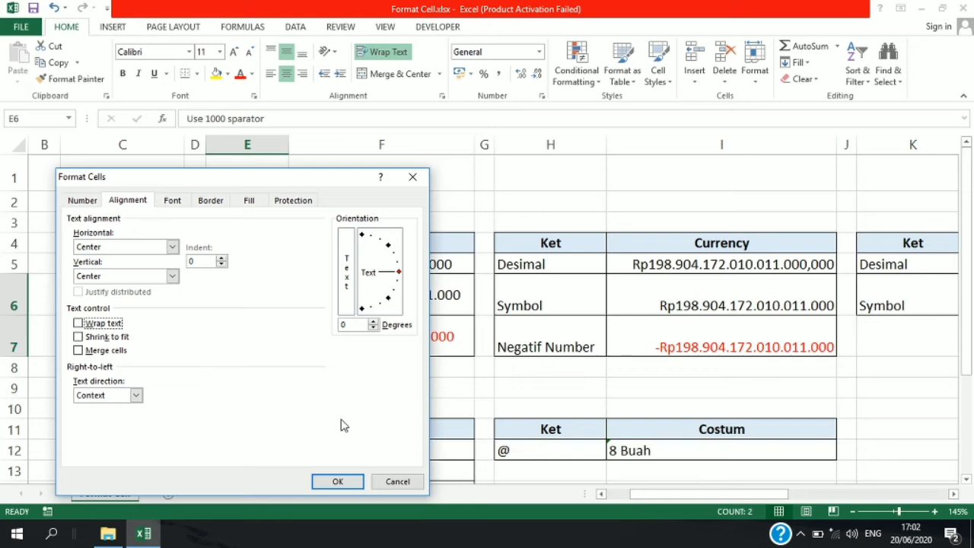
{"action": "left_click", "coordinate": [338, 481]}
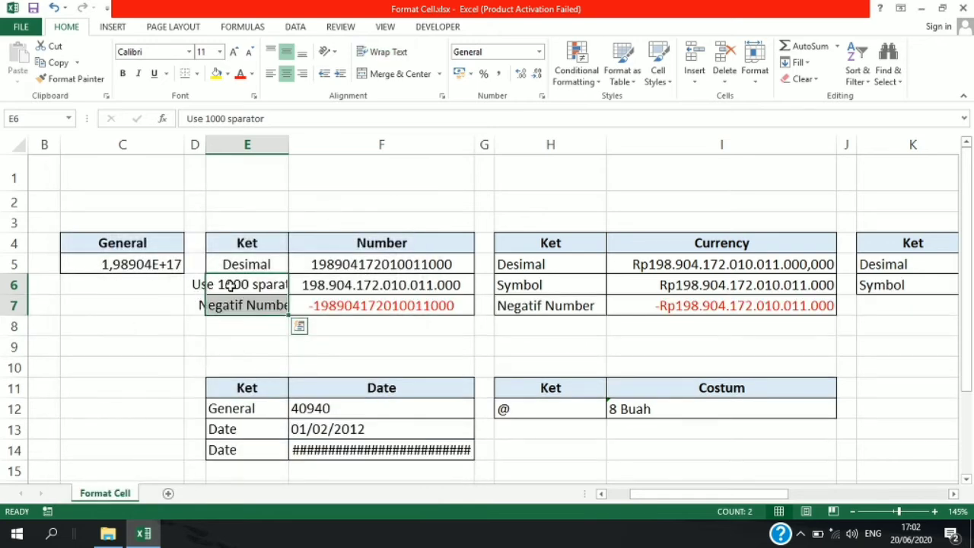
- Turn Wrap text back on for the labels in cells E6:E7
{"action": "key", "text": "ctrl+1"}
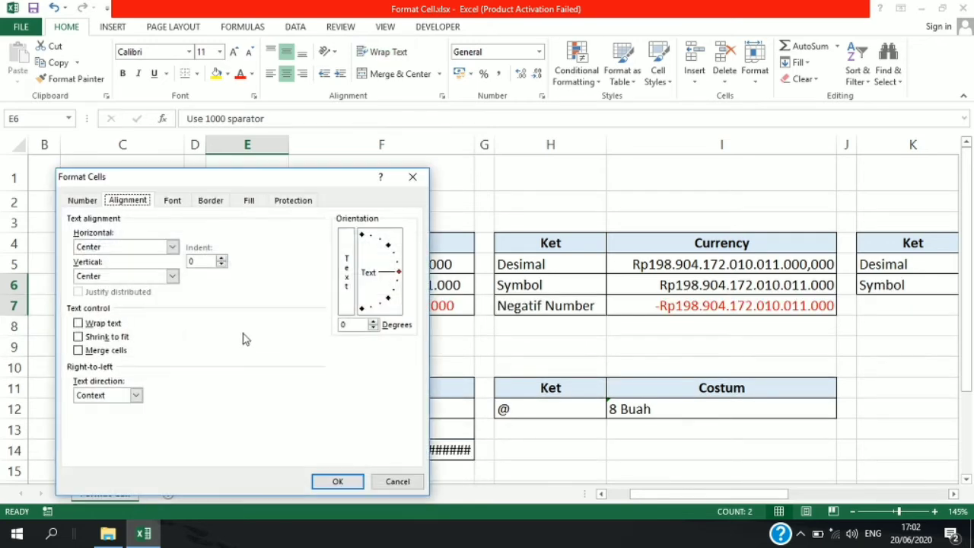
{"action": "left_click", "coordinate": [102, 323]}
{"action": "left_click", "coordinate": [337, 481]}
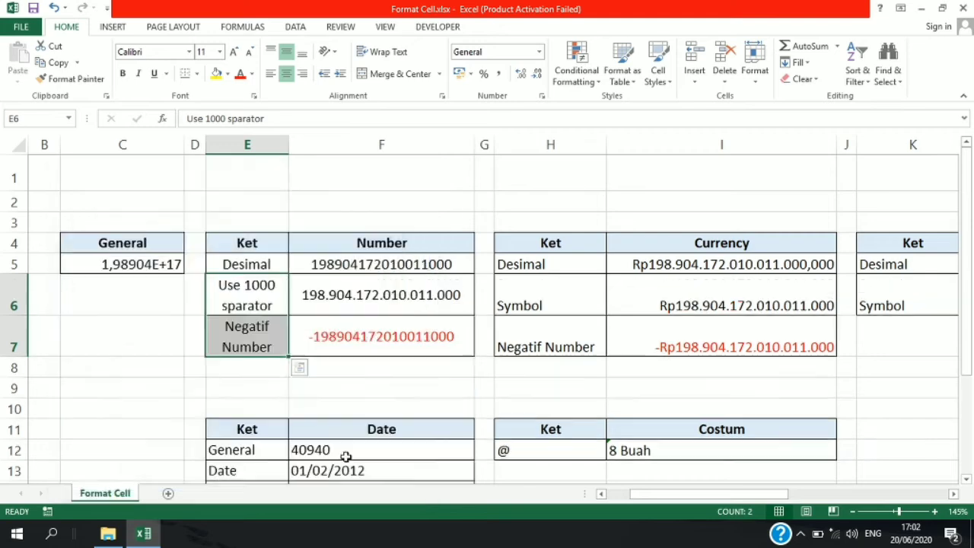
{"action": "left_click", "coordinate": [355, 365]}
- Merge the last date cell of the Date table with the cells beside it, F14:I14, using the Merge cells option
{"action": "scroll", "coordinate": [471, 259], "scroll_direction": "down", "scroll_amount": 3}
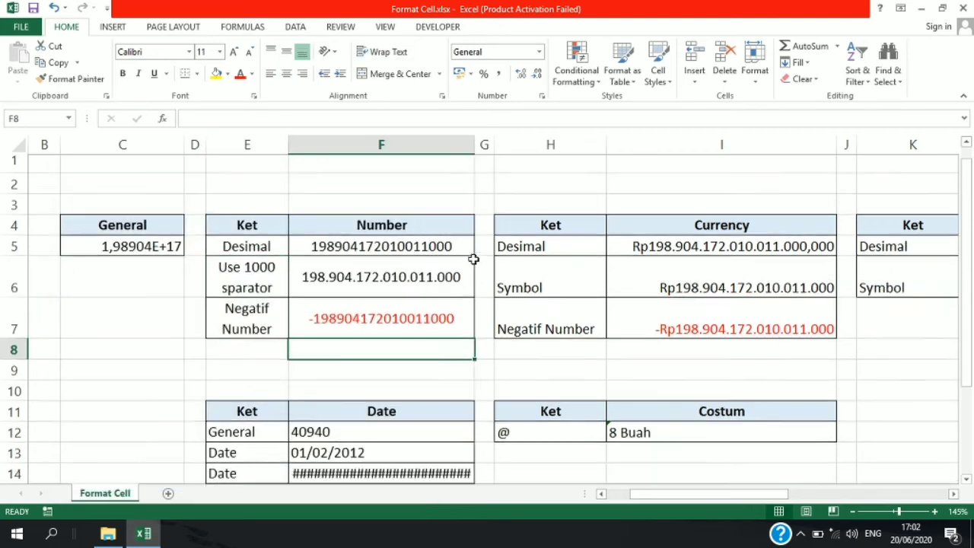
{"action": "scroll", "coordinate": [437, 300], "scroll_direction": "up", "scroll_amount": 1}
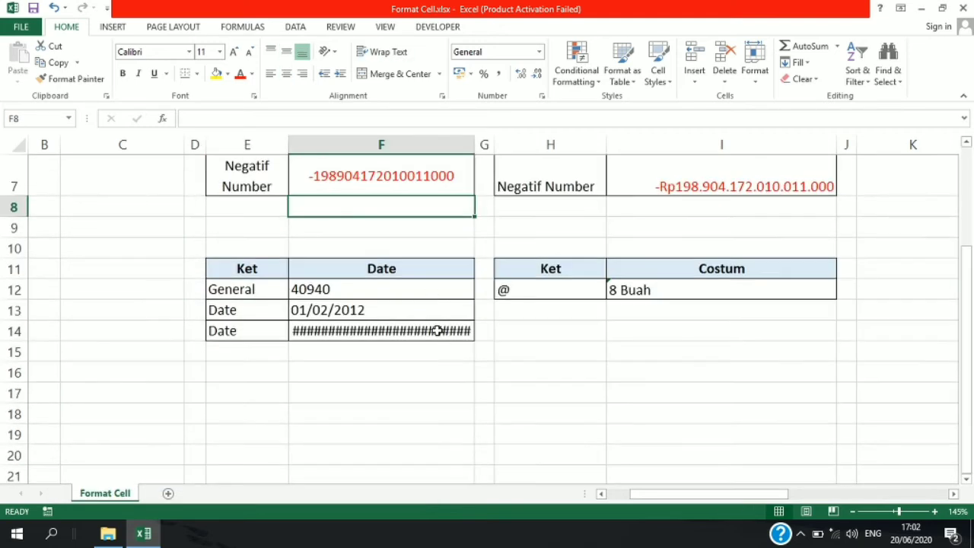
{"action": "left_click", "coordinate": [364, 334]}
{"action": "left_click_drag", "start_coordinate": [364, 333], "coordinate": [710, 335]}
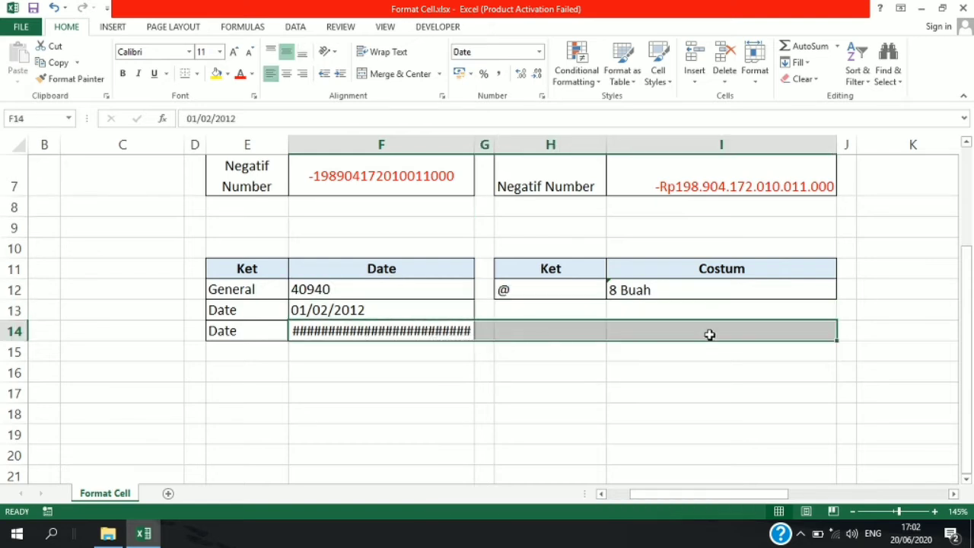
{"action": "left_click", "coordinate": [513, 387]}
{"action": "left_click_drag", "start_coordinate": [422, 329], "coordinate": [676, 343]}
{"action": "key", "text": "ctrl+1"}
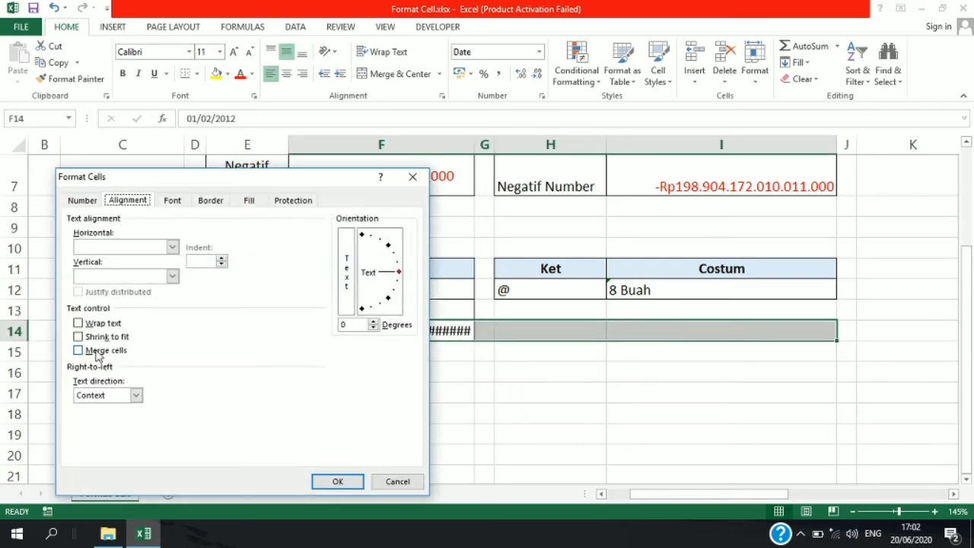
{"action": "left_click", "coordinate": [96, 353]}
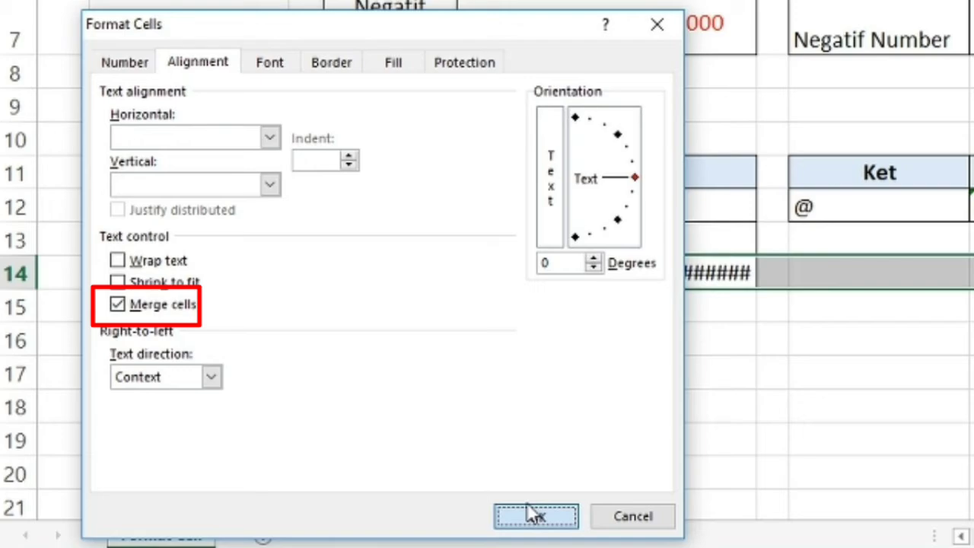
{"action": "left_click", "coordinate": [536, 516]}
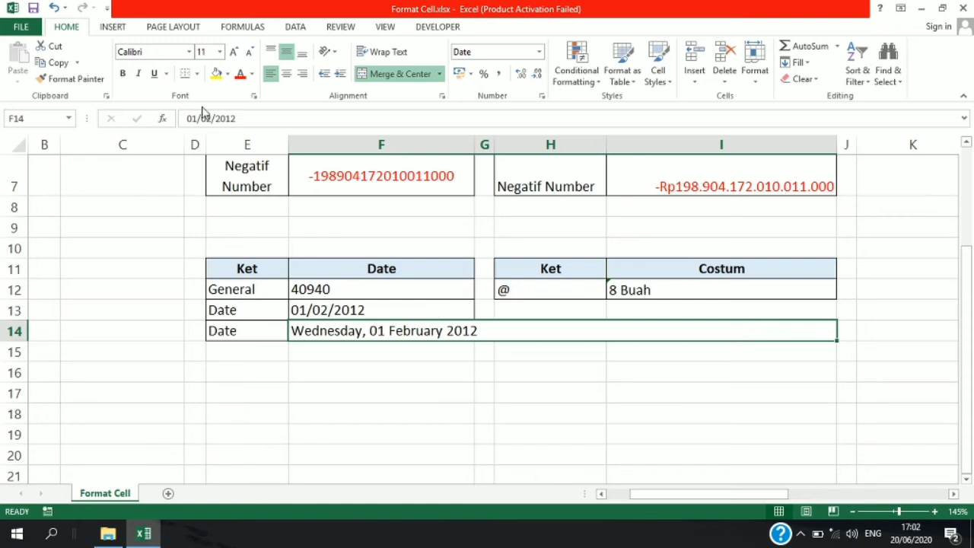
- Unmerge the date cell F14:I14 and select only cell F14
{"action": "left_click", "coordinate": [372, 76]}
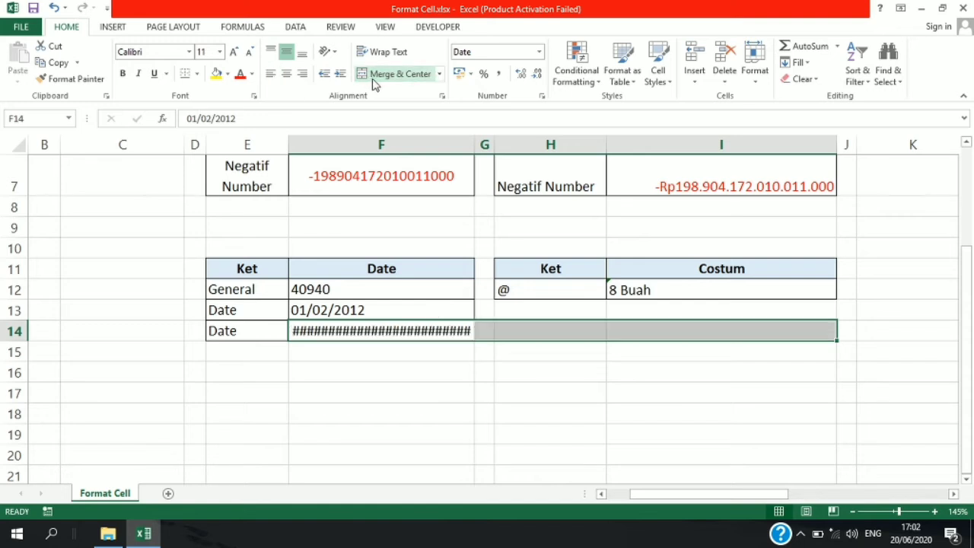
{"action": "left_click", "coordinate": [654, 401]}
{"action": "left_click", "coordinate": [447, 332]}
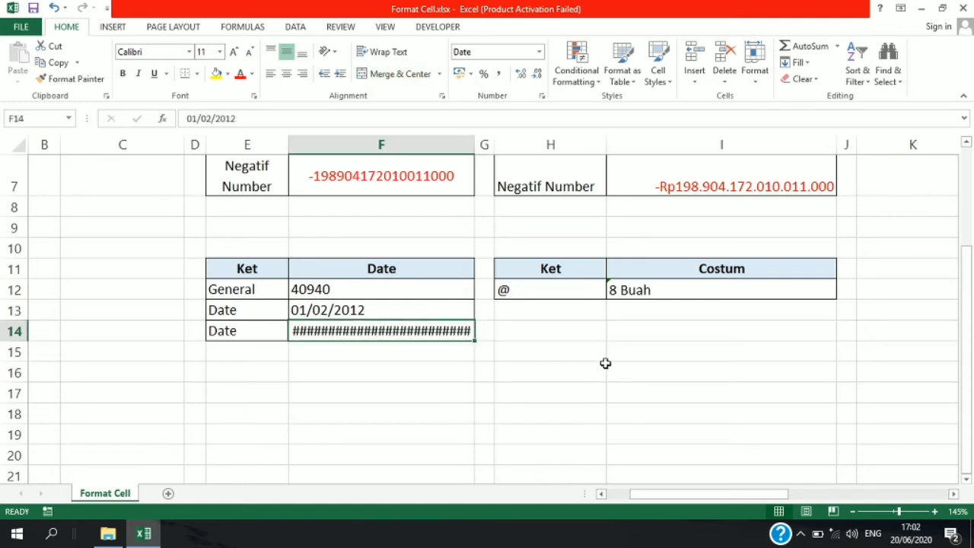
{"action": "scroll", "coordinate": [591, 347], "scroll_direction": "up", "scroll_amount": 1}
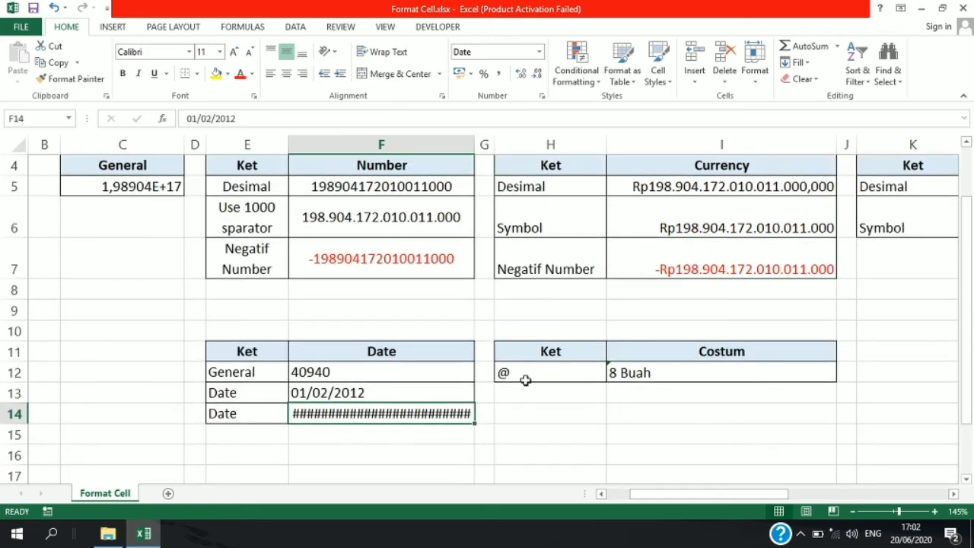
{"action": "key", "text": "ctrl+1"}
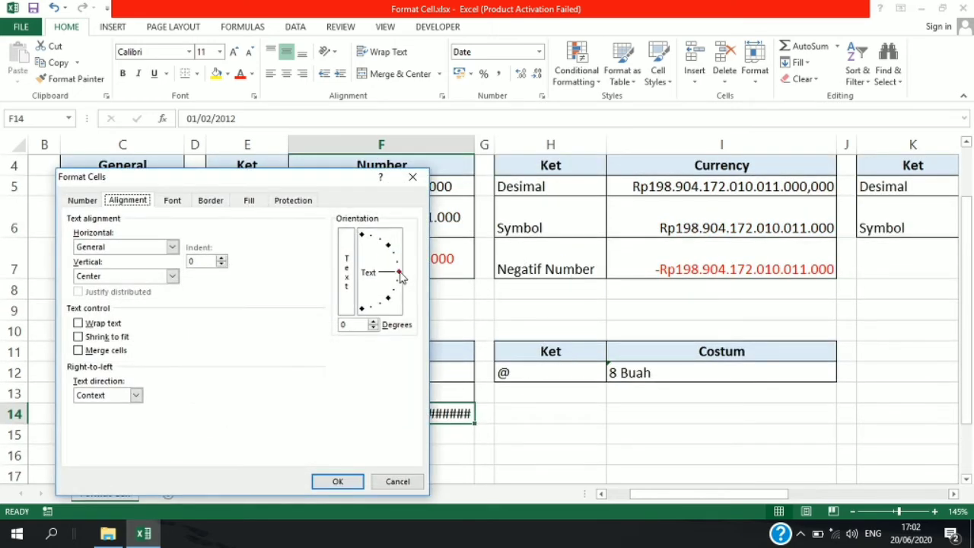
{"action": "left_click", "coordinate": [413, 177]}
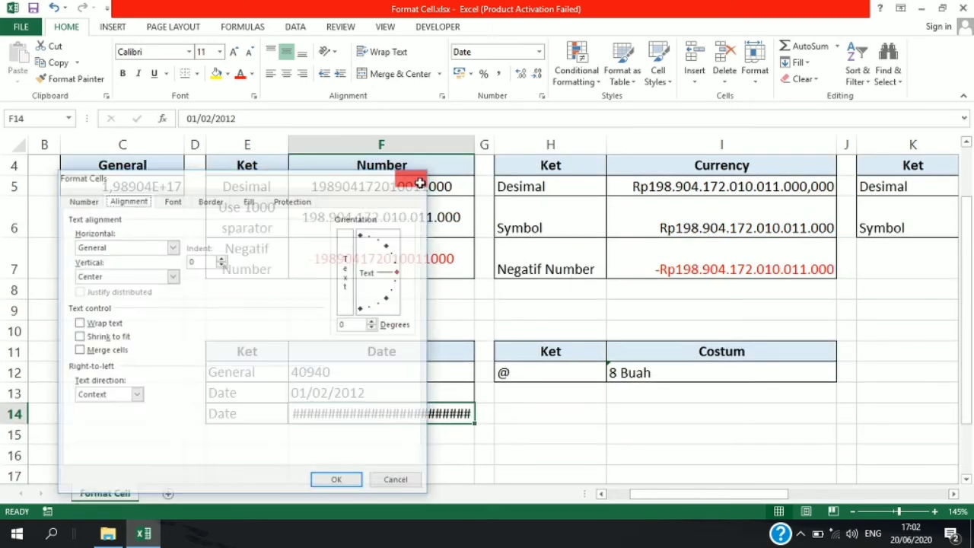
- Set the text orientation of the Desimal number in cell F5 to 90 degrees
{"action": "scroll", "coordinate": [422, 259], "scroll_direction": "up", "scroll_amount": 1}
{"action": "left_click", "coordinate": [424, 263]}
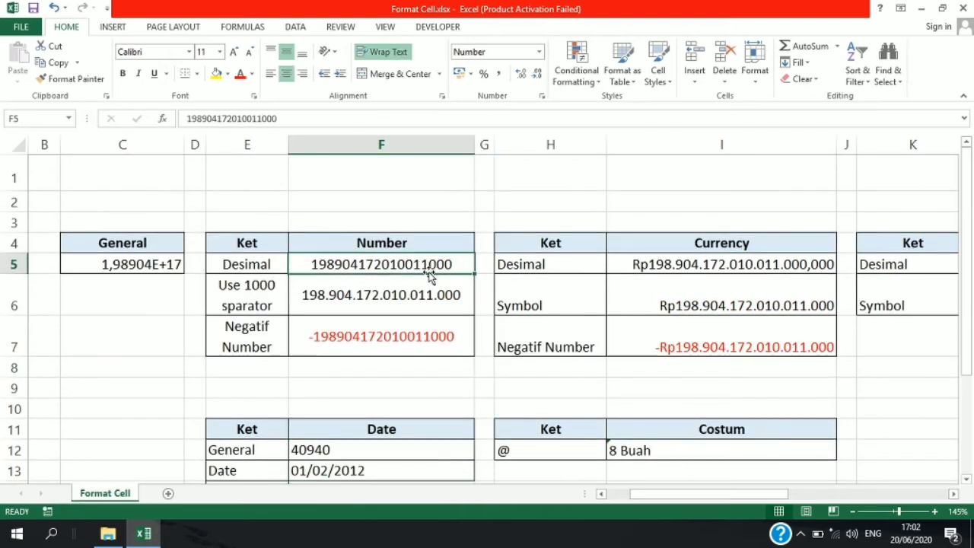
{"action": "key", "text": "ctrl+1"}
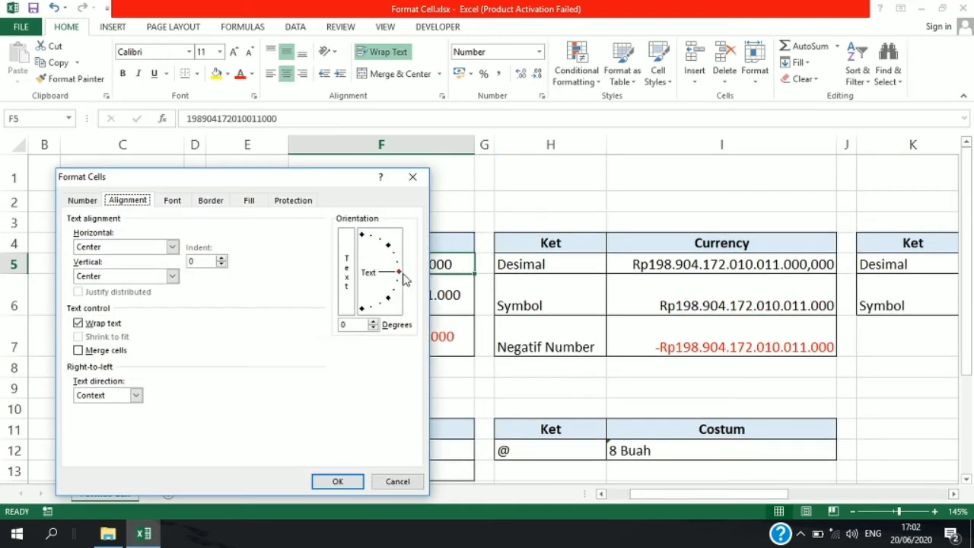
{"action": "left_click_drag", "start_coordinate": [398, 278], "coordinate": [361, 159]}
{"action": "left_click", "coordinate": [328, 481]}
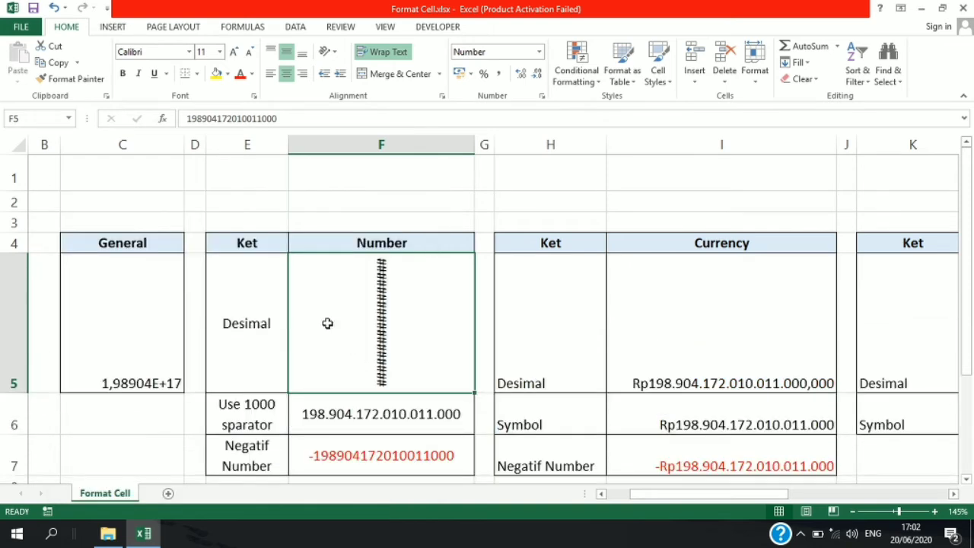
- Increase the height of row 5 until the rotated number in cell F5 fits
{"action": "left_click_drag", "start_coordinate": [21, 393], "coordinate": [20, 478]}
{"action": "scroll", "coordinate": [282, 344], "scroll_direction": "down", "scroll_amount": 3}
{"action": "scroll", "coordinate": [327, 248], "scroll_direction": "up", "scroll_amount": 2}
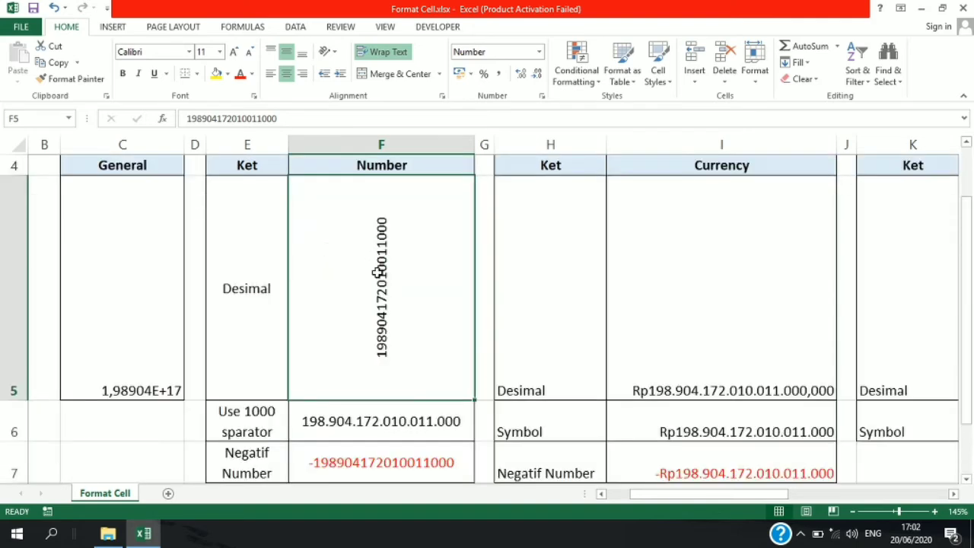
- Set the text orientation of the "Use 1000 sparator" label in cell E6 to 90 degrees
{"action": "left_click", "coordinate": [256, 426]}
{"action": "scroll", "coordinate": [280, 361], "scroll_direction": "down", "scroll_amount": 1}
{"action": "scroll", "coordinate": [280, 361], "scroll_direction": "up", "scroll_amount": 1}
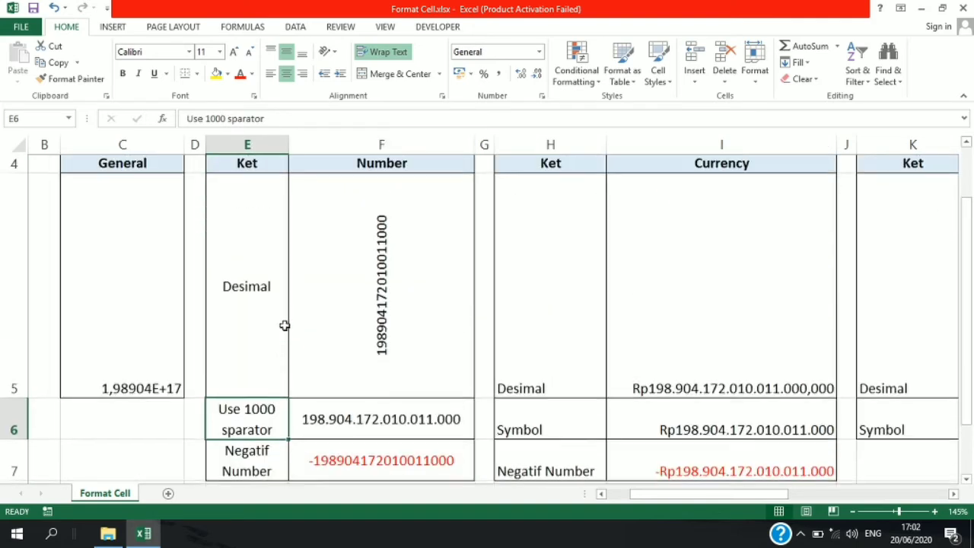
{"action": "key", "text": "ctrl+1"}
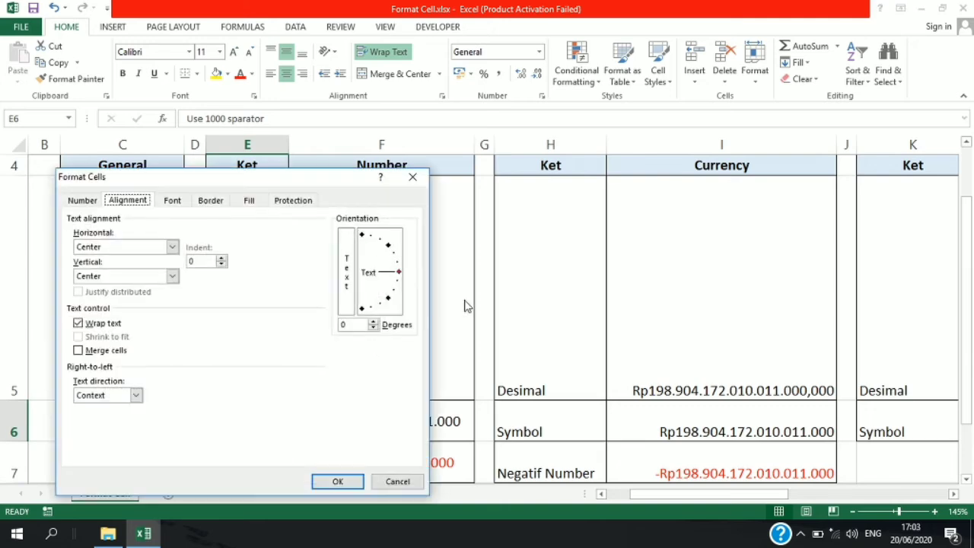
{"action": "left_click_drag", "start_coordinate": [401, 275], "coordinate": [357, 215]}
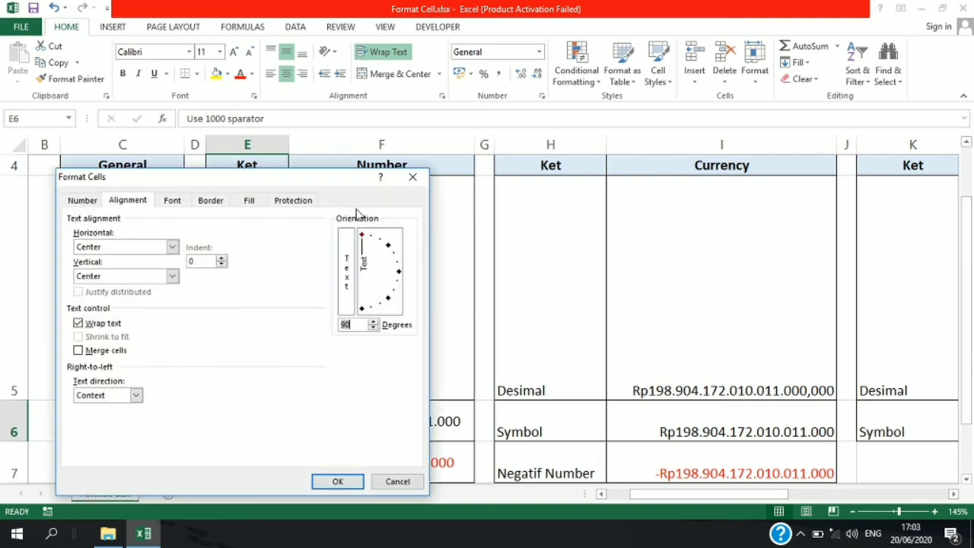
{"action": "left_click", "coordinate": [335, 483]}
{"action": "scroll", "coordinate": [311, 419], "scroll_direction": "down", "scroll_amount": 1}
{"action": "scroll", "coordinate": [311, 420], "scroll_direction": "up", "scroll_amount": 1}
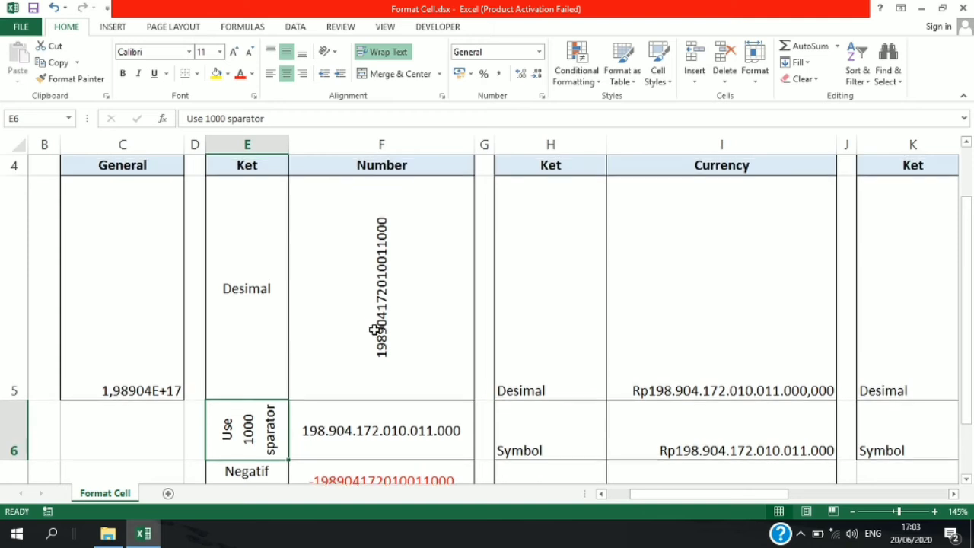
- Set the text orientation of the number in cell F5 to 45 degrees
{"action": "left_click", "coordinate": [375, 329]}
{"action": "key", "text": "ctrl+1"}
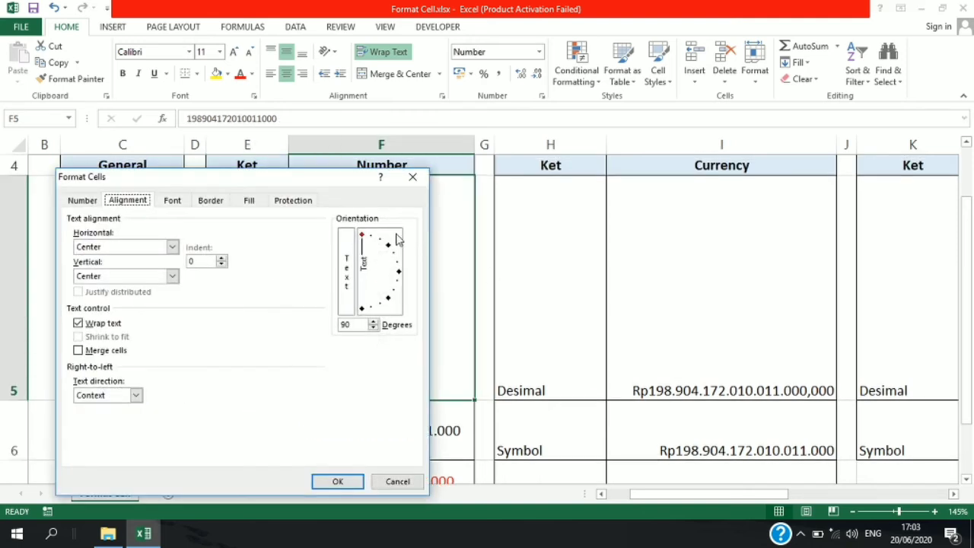
{"action": "left_click_drag", "start_coordinate": [366, 237], "coordinate": [394, 242]}
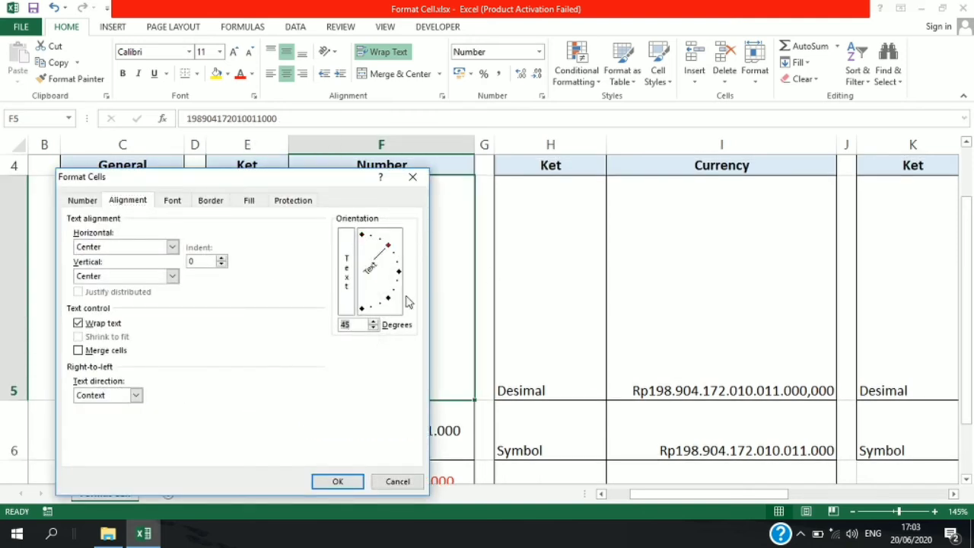
{"action": "left_click", "coordinate": [358, 480]}
{"action": "scroll", "coordinate": [404, 394], "scroll_direction": "down", "scroll_amount": 1}
{"action": "scroll", "coordinate": [393, 389], "scroll_direction": "up", "scroll_amount": 1}
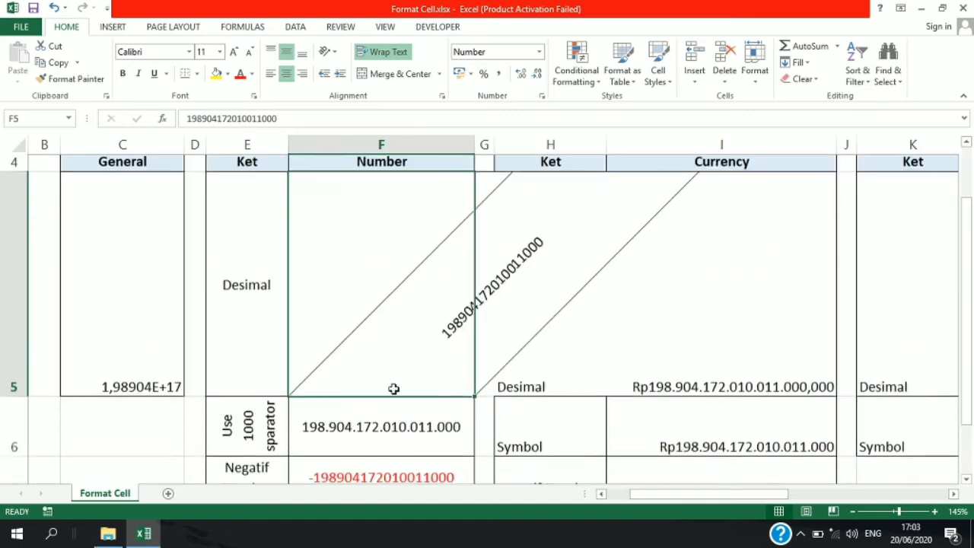
- Reset the text orientation of cells E5:F6 to horizontal and autofit the height of row 5
{"action": "left_click_drag", "start_coordinate": [244, 430], "coordinate": [373, 334]}
{"action": "key", "text": "ctrl+1"}
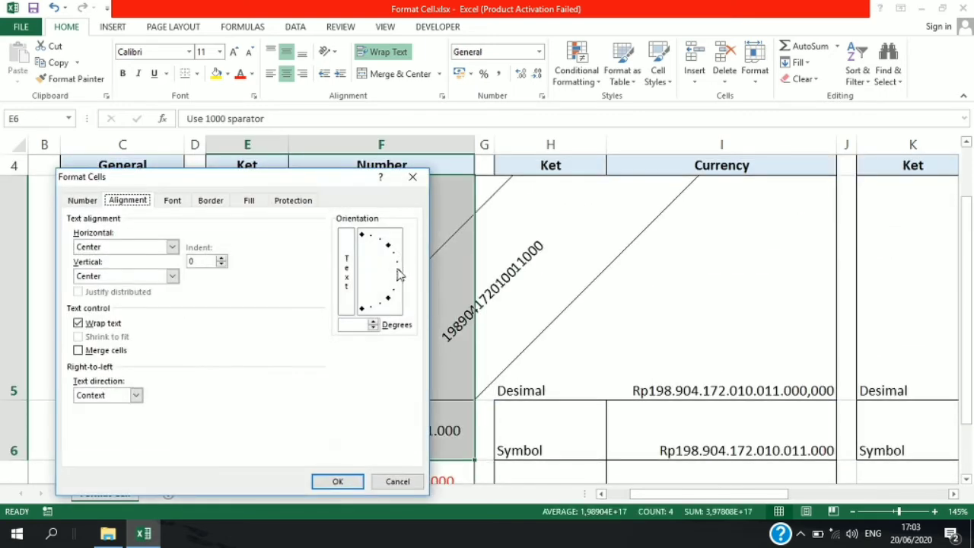
{"action": "left_click", "coordinate": [398, 275]}
{"action": "left_click", "coordinate": [338, 481]}
{"action": "left_click", "coordinate": [405, 322]}
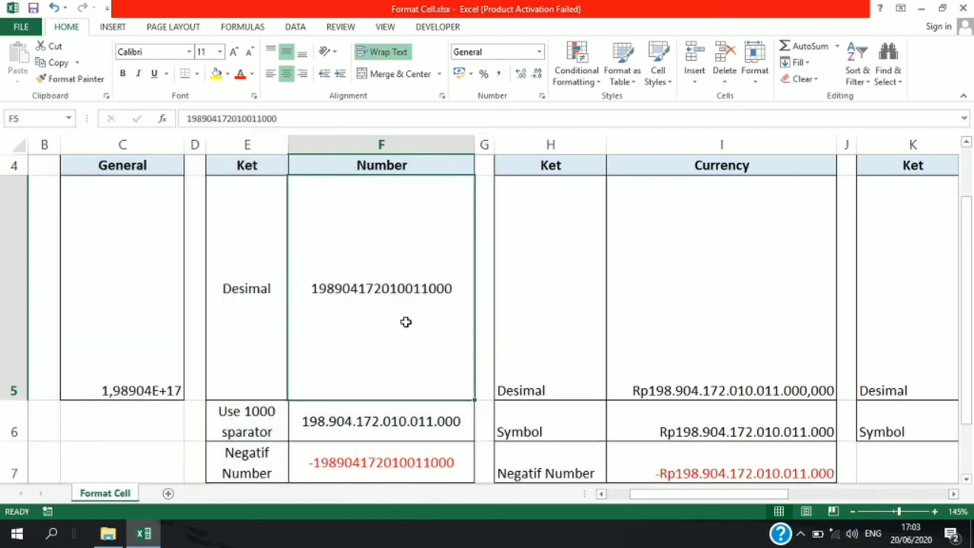
{"action": "double_click", "coordinate": [14, 401]}
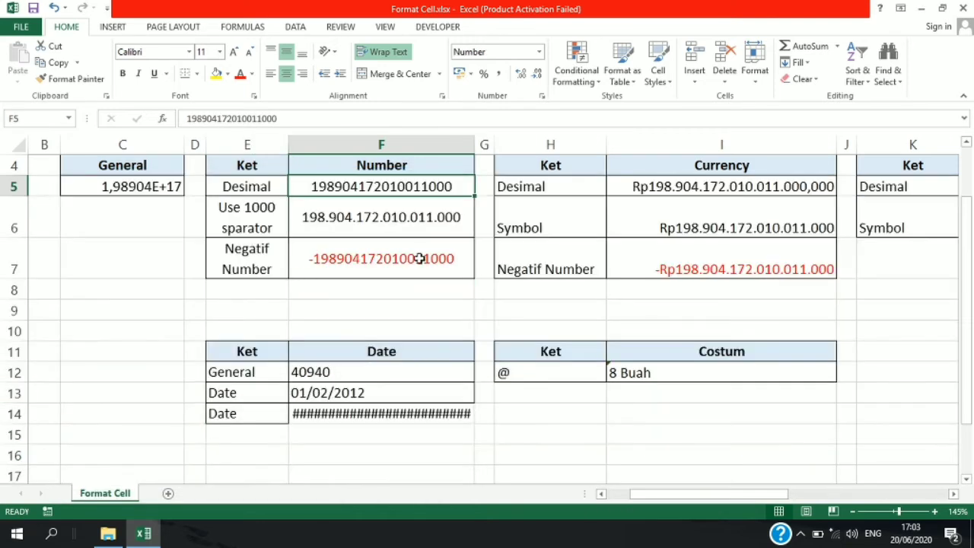
{"action": "left_click", "coordinate": [420, 258]}
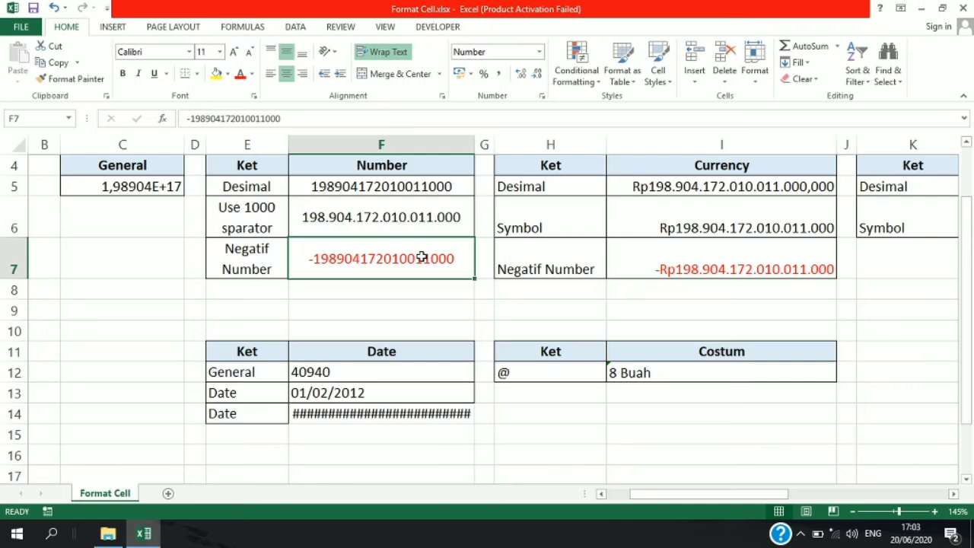
{"action": "key", "text": "ctrl+1"}
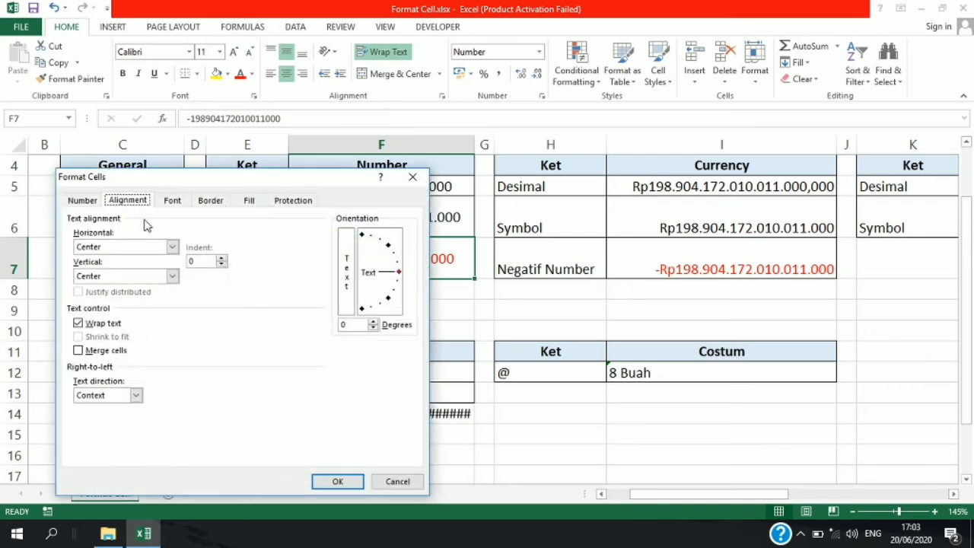
{"action": "left_click", "coordinate": [173, 202]}
{"action": "left_click_drag", "start_coordinate": [234, 179], "coordinate": [196, 200]}
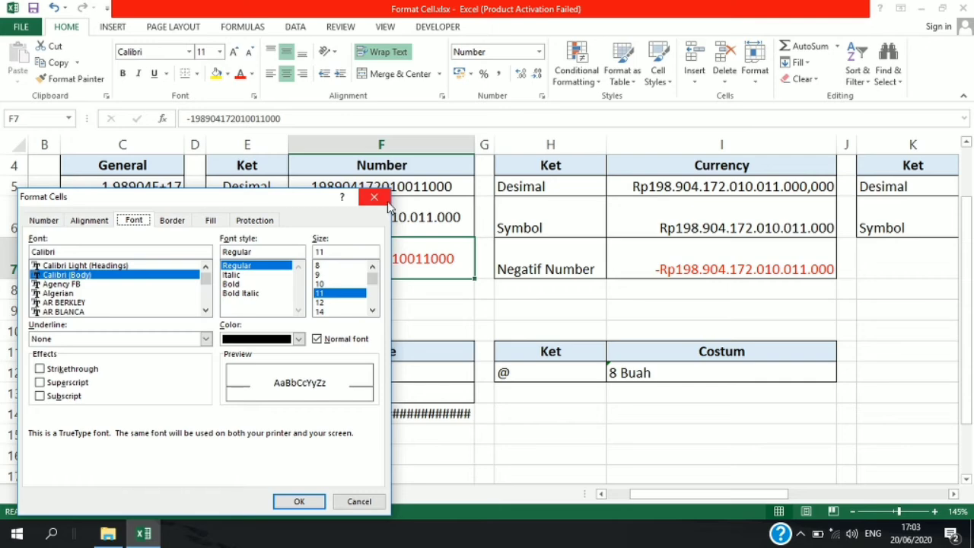
{"action": "left_click_drag", "start_coordinate": [294, 207], "coordinate": [323, 248]}
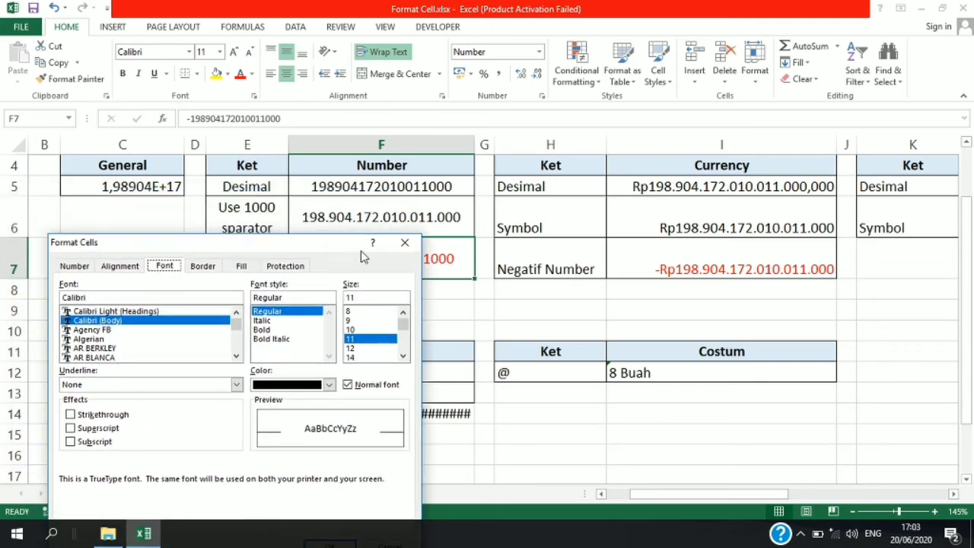
{"action": "left_click", "coordinate": [404, 240]}
- Format cells E5:F7 with the Algerian font in Bold Italic at size 18, and undo the change
{"action": "left_click_drag", "start_coordinate": [371, 186], "coordinate": [247, 269]}
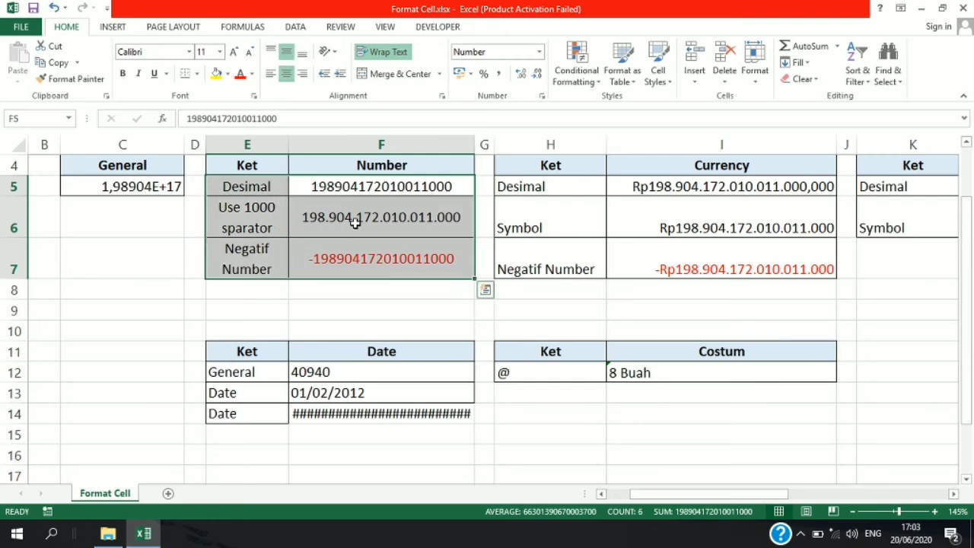
{"action": "key", "text": "ctrl+1"}
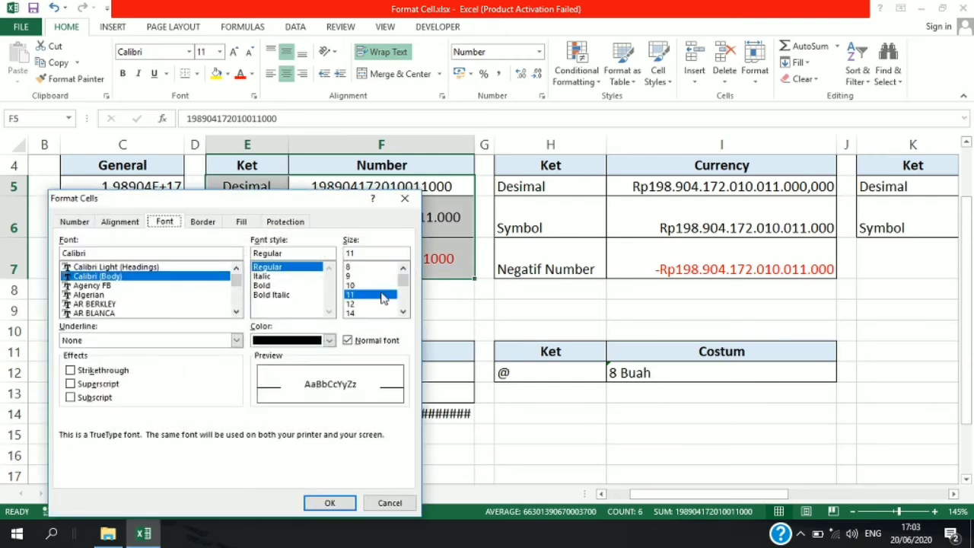
{"action": "left_click", "coordinate": [372, 313]}
{"action": "left_click_drag", "start_coordinate": [404, 281], "coordinate": [404, 289]}
{"action": "left_click", "coordinate": [378, 295]}
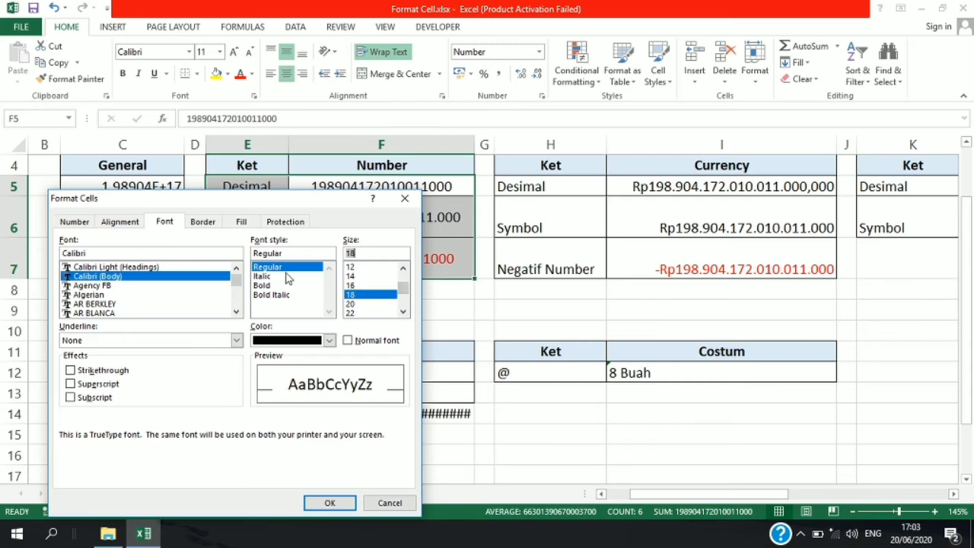
{"action": "left_click", "coordinate": [276, 294]}
{"action": "left_click", "coordinate": [162, 295]}
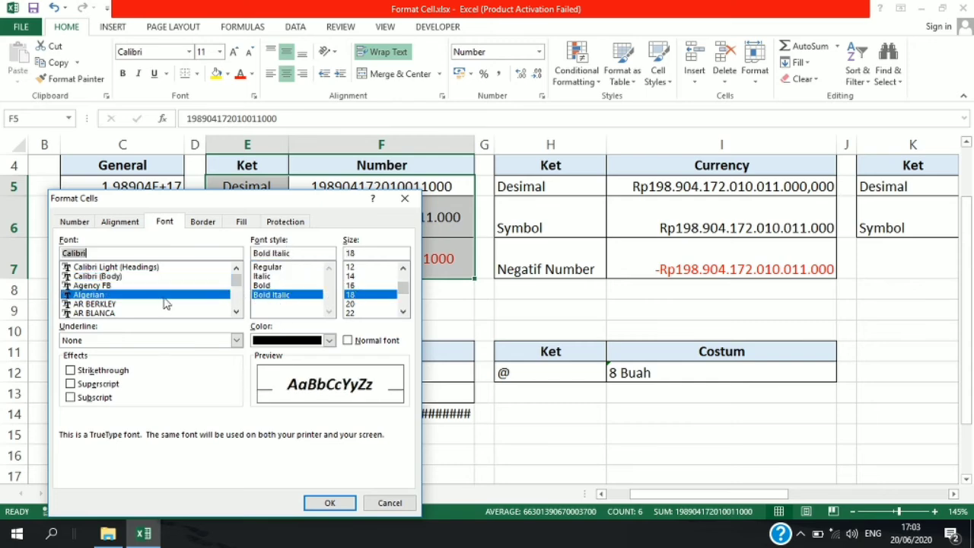
{"action": "left_click", "coordinate": [329, 503]}
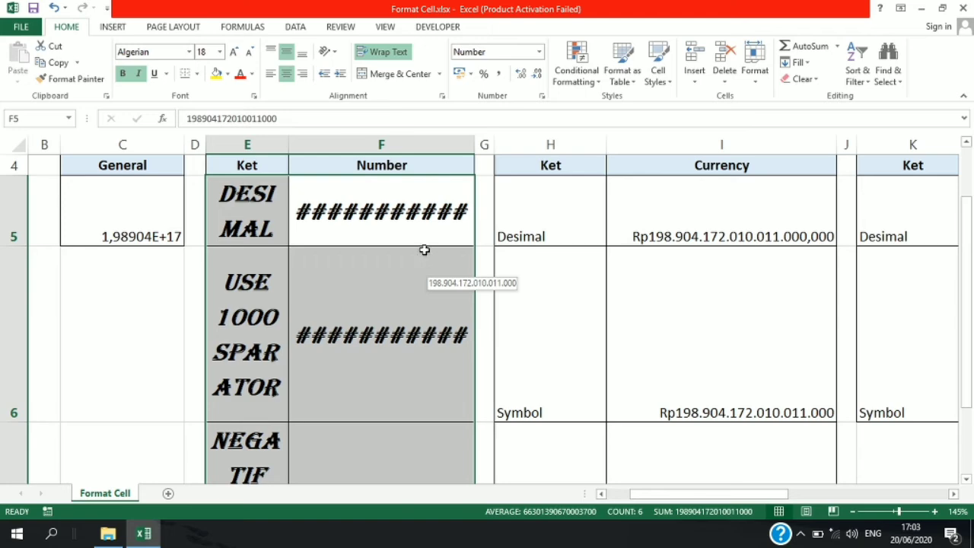
{"action": "key", "text": "ctrl+z"}
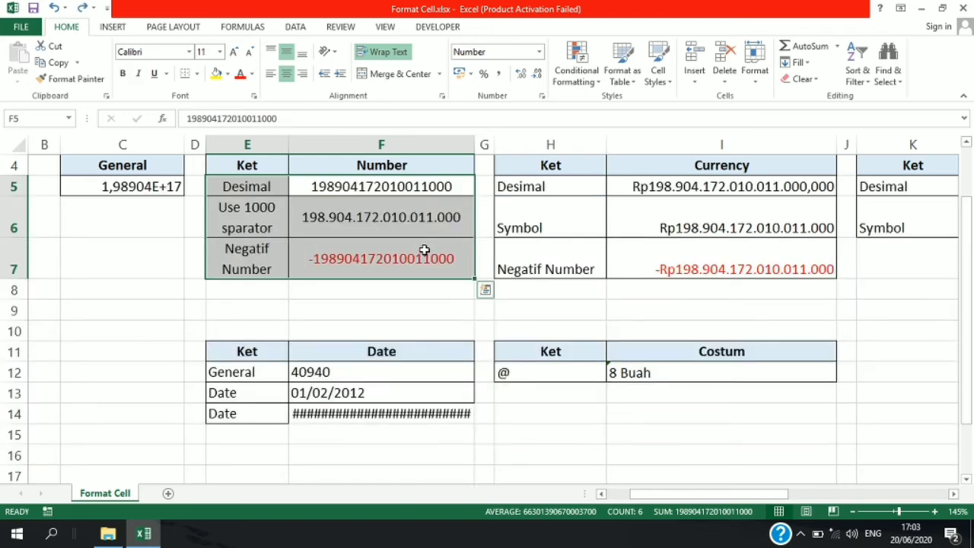
{"action": "key", "text": "ctrl+1"}
{"action": "left_click", "coordinate": [202, 222]}
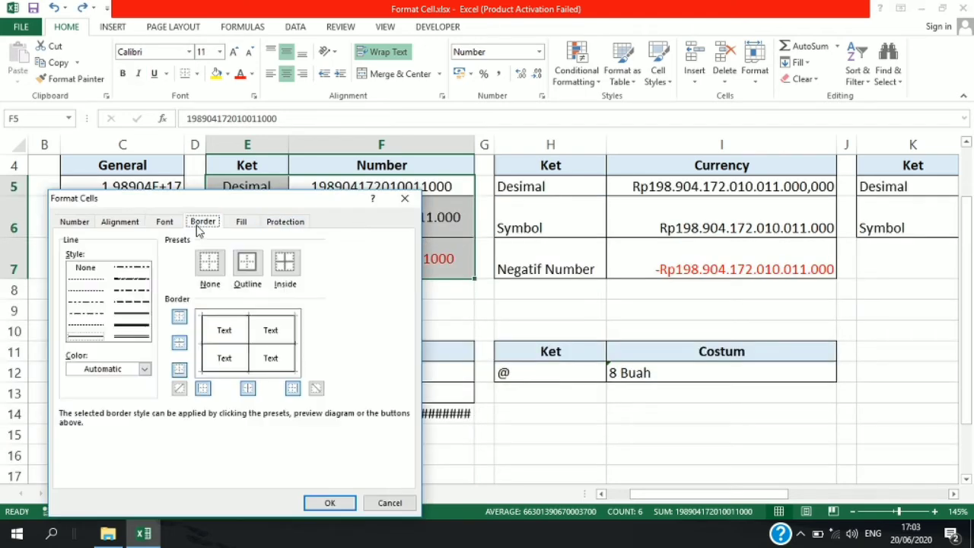
{"action": "left_click", "coordinate": [405, 198]}
- Remove all borders from the Currency table in cells H4:I7
{"action": "scroll", "coordinate": [601, 274], "scroll_direction": "up", "scroll_amount": 1}
{"action": "left_click", "coordinate": [594, 246]}
{"action": "left_click_drag", "start_coordinate": [594, 246], "coordinate": [754, 330]}
{"action": "key", "text": "ctrl+1"}
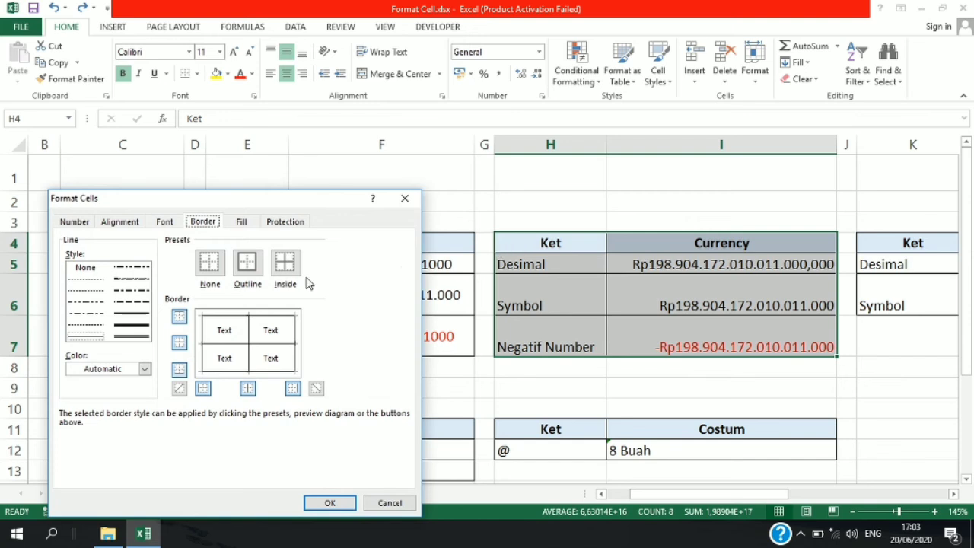
{"action": "left_click", "coordinate": [210, 263]}
{"action": "left_click", "coordinate": [329, 502]}
{"action": "left_click", "coordinate": [566, 403]}
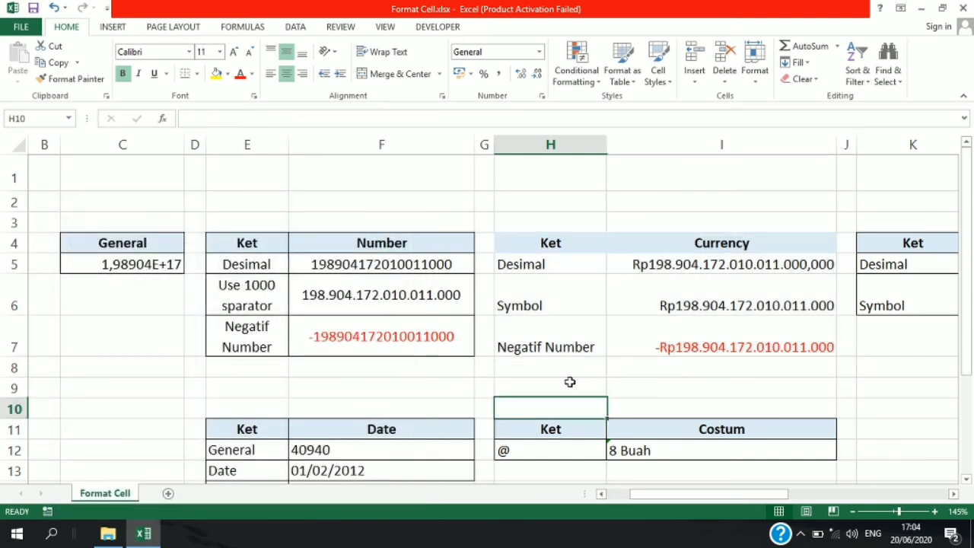
- Apply thick solid outline and inside borders to the Currency table in cells H4:I7
{"action": "left_click_drag", "start_coordinate": [579, 244], "coordinate": [643, 343]}
{"action": "key", "text": "ctrl+1"}
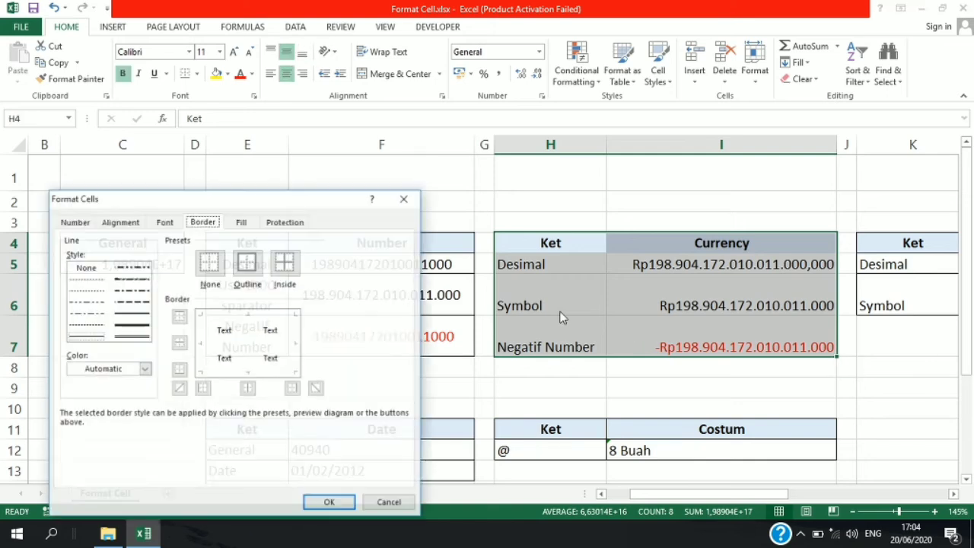
{"action": "left_click", "coordinate": [139, 330]}
{"action": "left_click", "coordinate": [246, 266]}
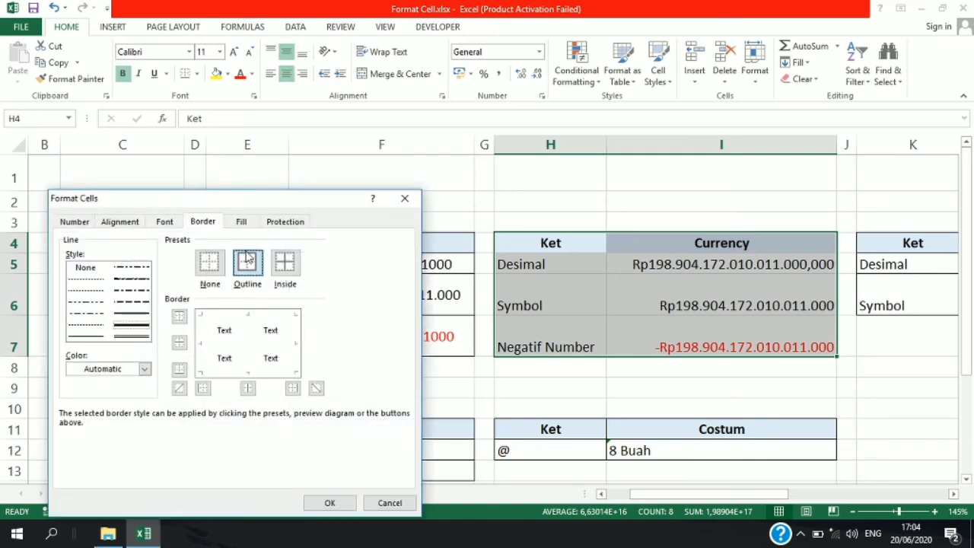
{"action": "left_click", "coordinate": [285, 263]}
{"action": "left_click", "coordinate": [329, 502]}
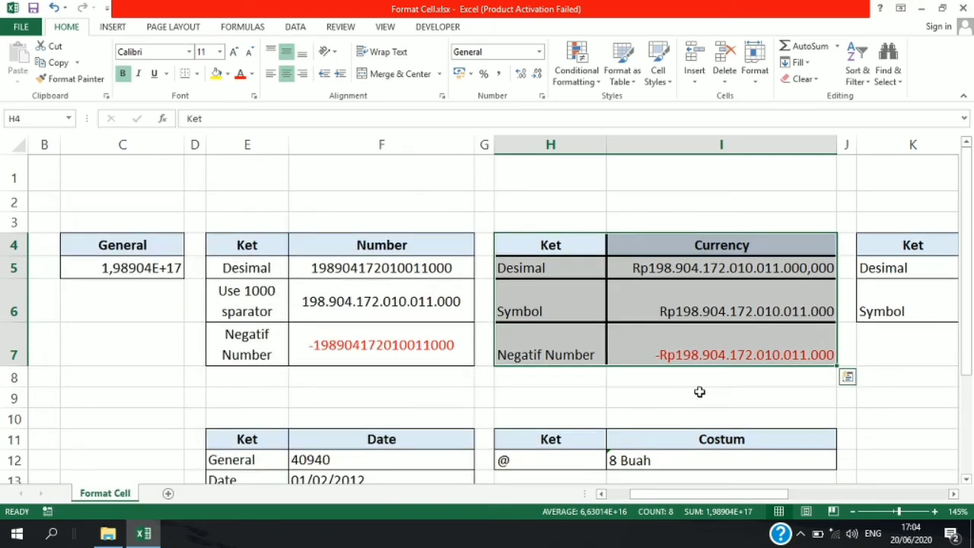
{"action": "left_click", "coordinate": [698, 391]}
- Remove the inner vertical border from the Currency table in cells H4:I7, keeping its thick bottom border
{"action": "left_click_drag", "start_coordinate": [578, 245], "coordinate": [674, 347]}
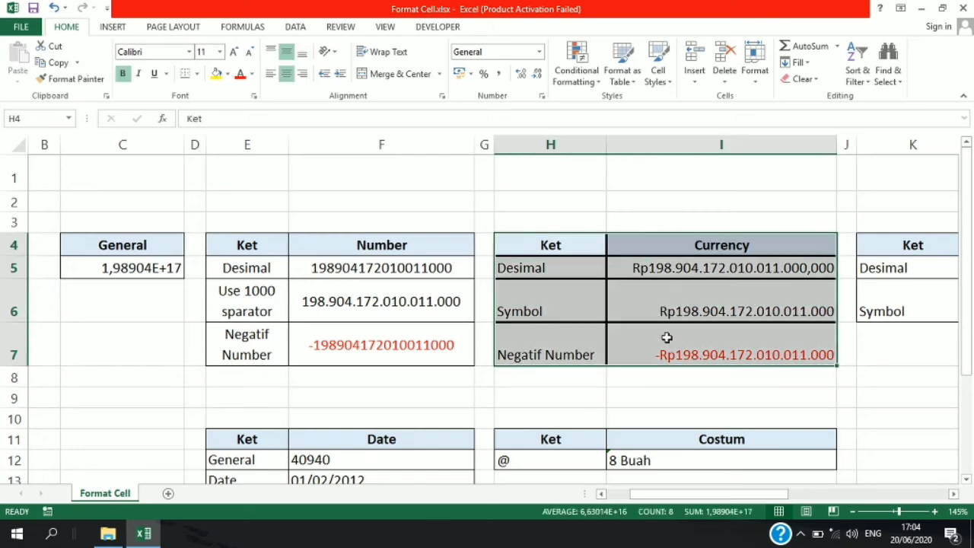
{"action": "key", "text": "ctrl+1"}
{"action": "left_click", "coordinate": [244, 371]}
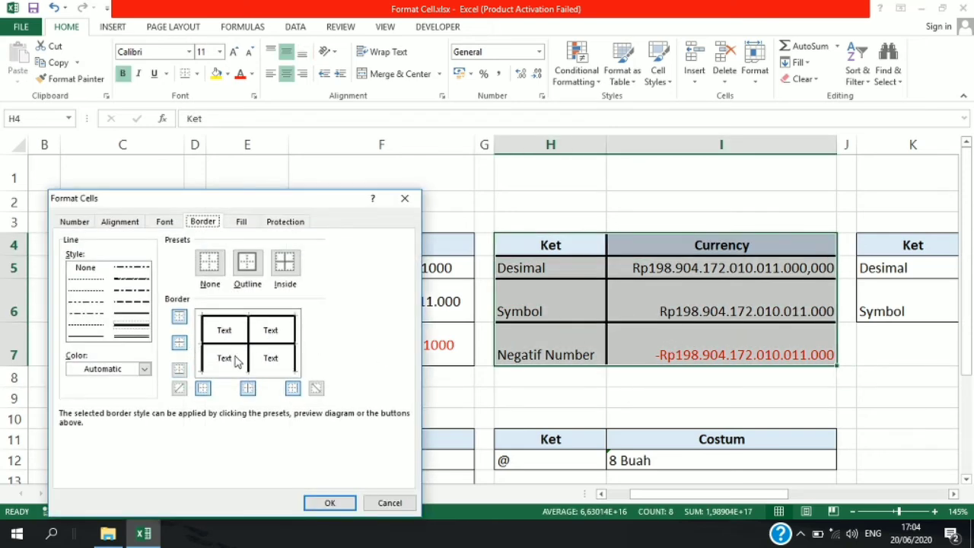
{"action": "left_click", "coordinate": [179, 370]}
{"action": "left_click", "coordinate": [248, 388]}
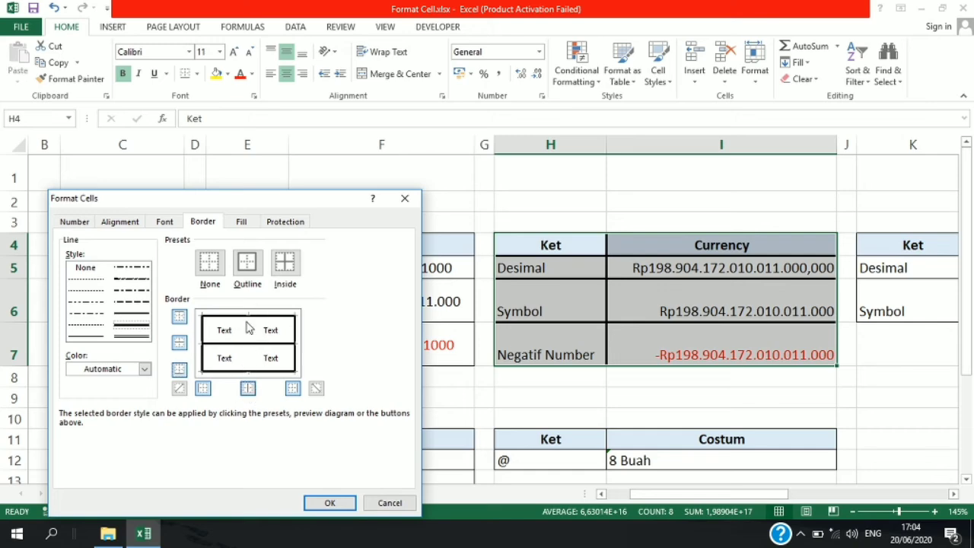
{"action": "left_click", "coordinate": [327, 504]}
{"action": "left_click", "coordinate": [652, 265]}
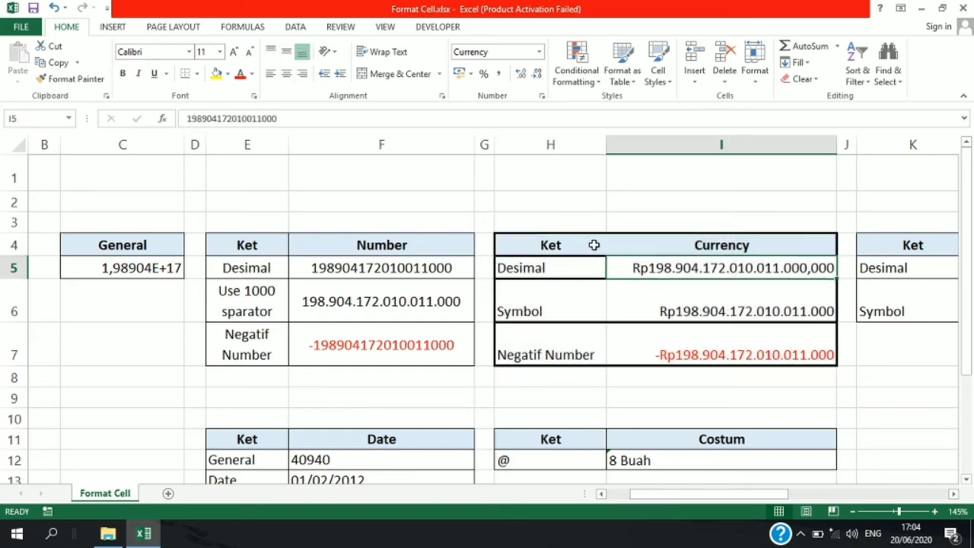
- Remove the inner horizontal borders from the Currency table in cells H4:I7
{"action": "left_click_drag", "start_coordinate": [594, 244], "coordinate": [663, 344]}
{"action": "key", "text": "ctrl+1"}
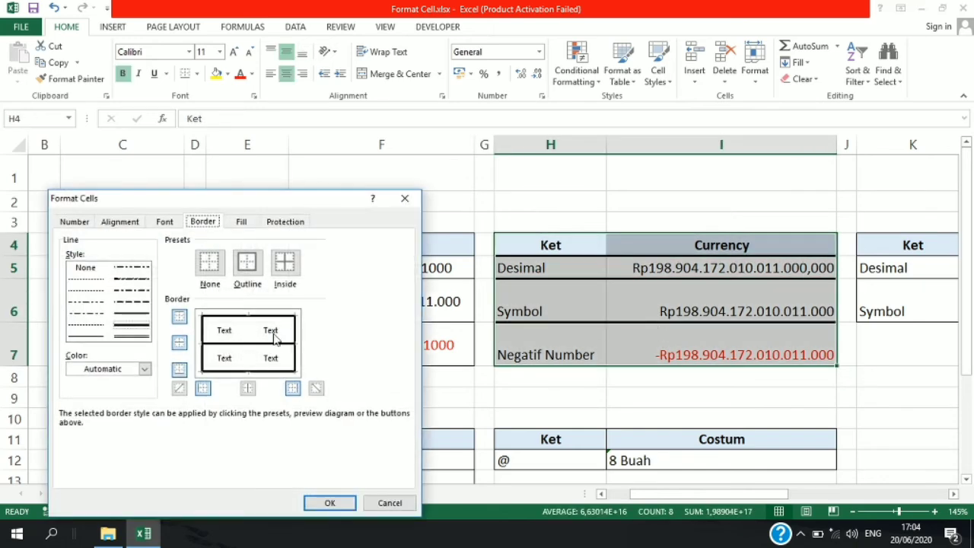
{"action": "left_click", "coordinate": [184, 345]}
{"action": "left_click", "coordinate": [330, 502]}
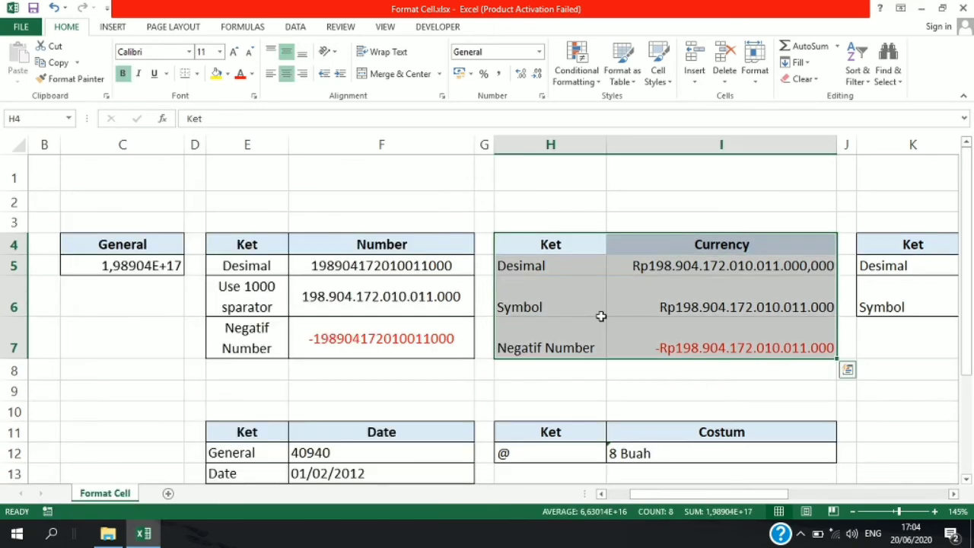
{"action": "left_click", "coordinate": [581, 289]}
- Apply thin solid outline and inside borders to the Currency table in cells H4:I7
{"action": "left_click_drag", "start_coordinate": [559, 254], "coordinate": [732, 337]}
{"action": "key", "text": "ctrl+1"}
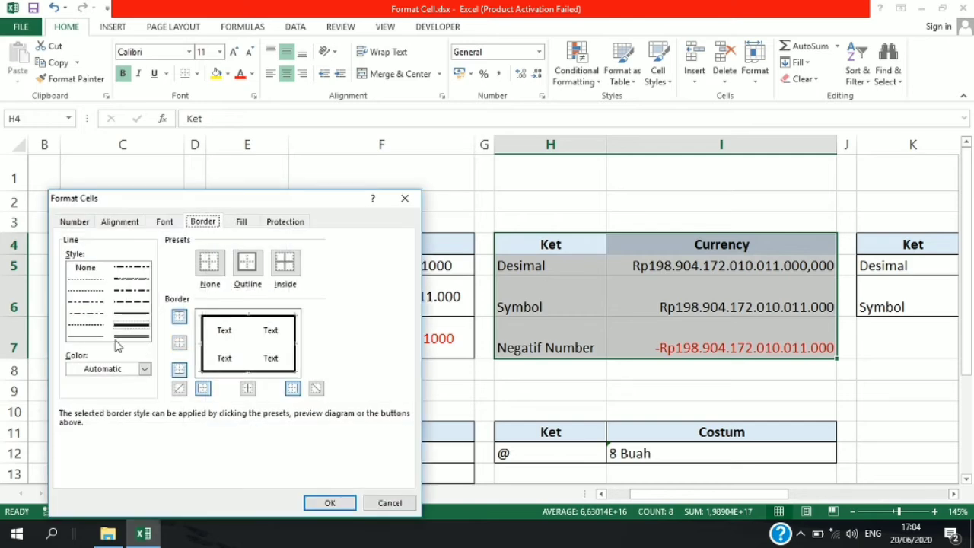
{"action": "left_click", "coordinate": [87, 335]}
{"action": "left_click", "coordinate": [248, 262]}
{"action": "left_click", "coordinate": [284, 262]}
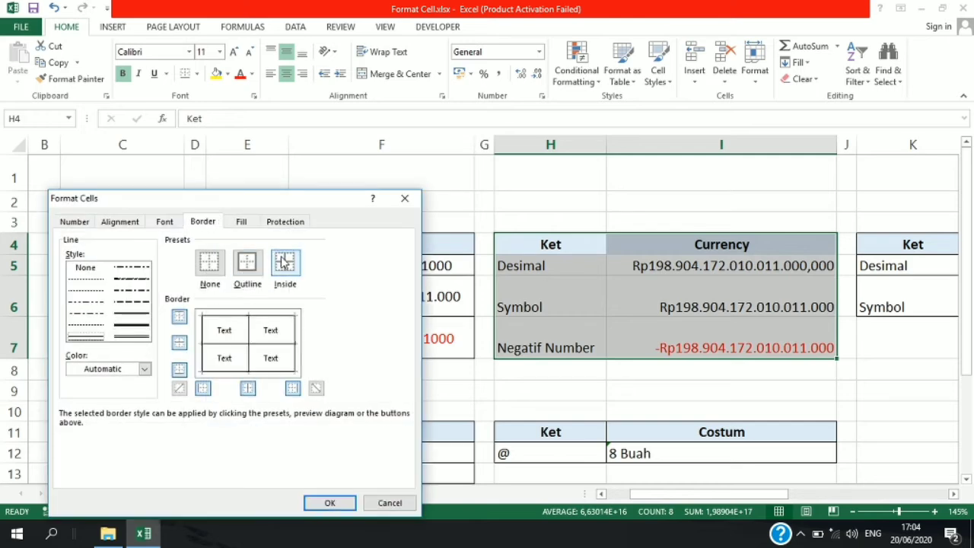
{"action": "left_click", "coordinate": [330, 503]}
{"action": "left_click", "coordinate": [512, 365]}
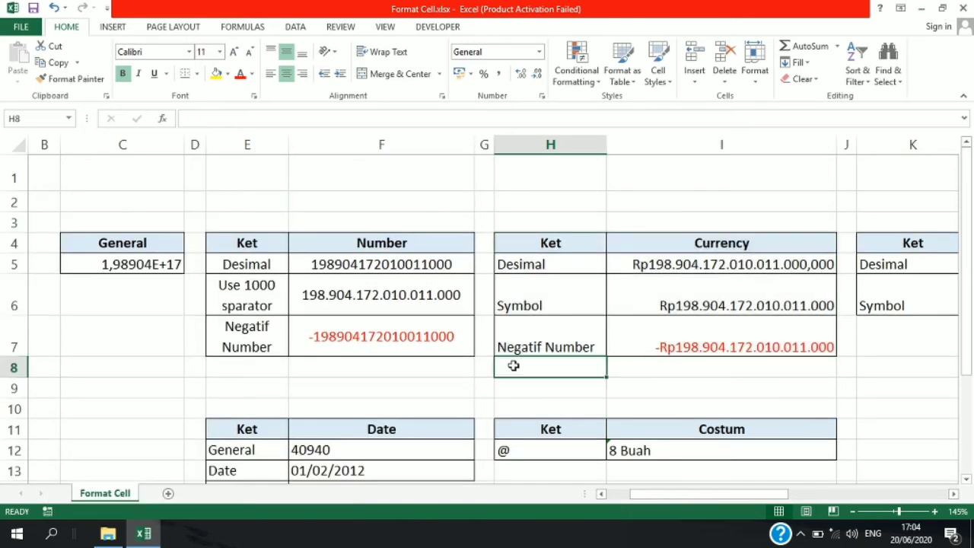
- Fill the Currency table's header cells H4:I4 with the standard light green background color
{"action": "left_click_drag", "start_coordinate": [550, 251], "coordinate": [646, 250]}
{"action": "key", "text": "ctrl+1"}
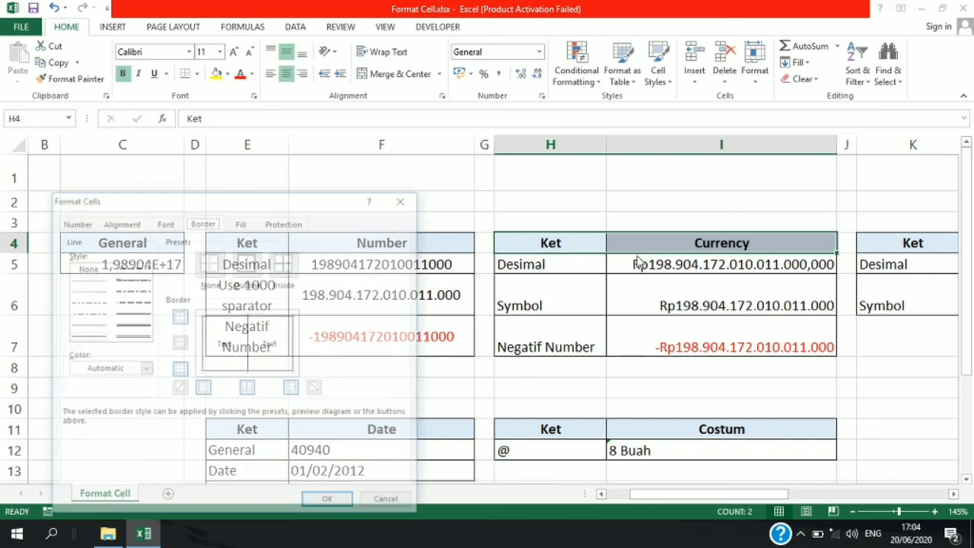
{"action": "left_click", "coordinate": [244, 223]}
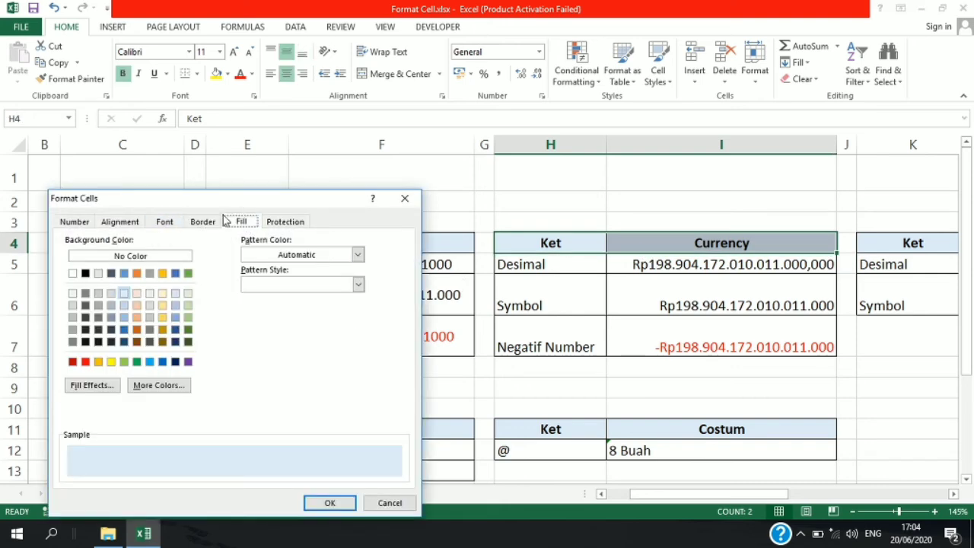
{"action": "left_click", "coordinate": [126, 363]}
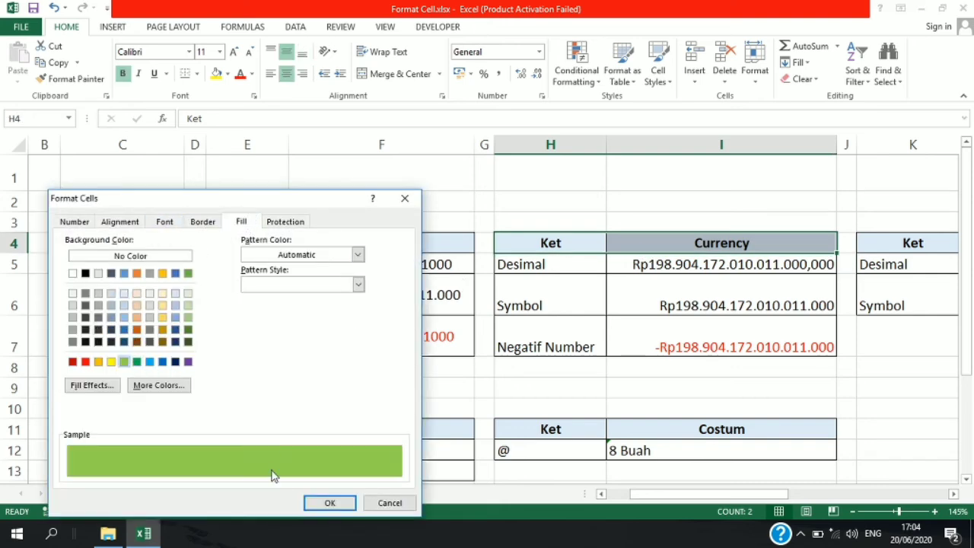
{"action": "left_click", "coordinate": [329, 502]}
{"action": "left_click", "coordinate": [511, 368]}
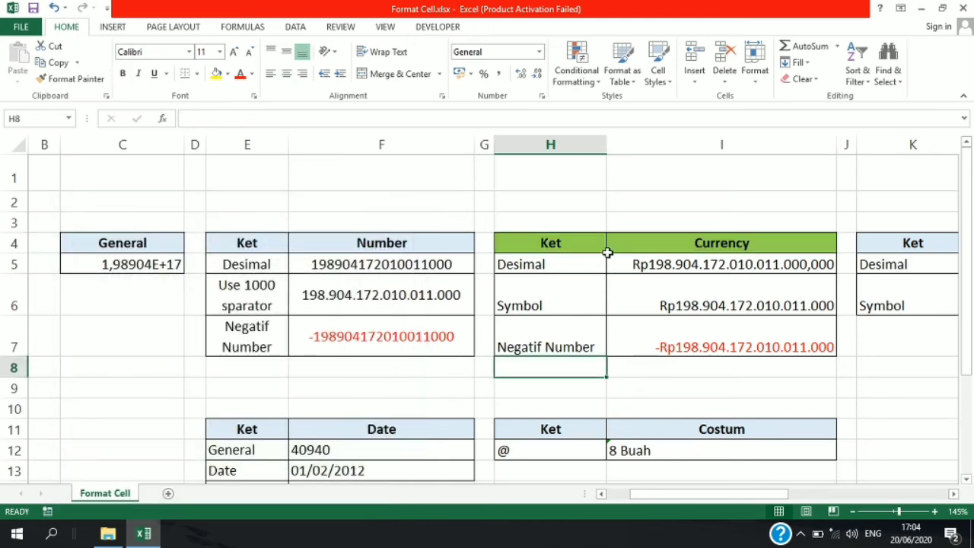
- Fill header cells H4:I4 with a two-color horizontal gradient, using the variant that fades from blue at the top to white
{"action": "left_click_drag", "start_coordinate": [601, 251], "coordinate": [695, 261]}
{"action": "key", "text": "ctrl+1"}
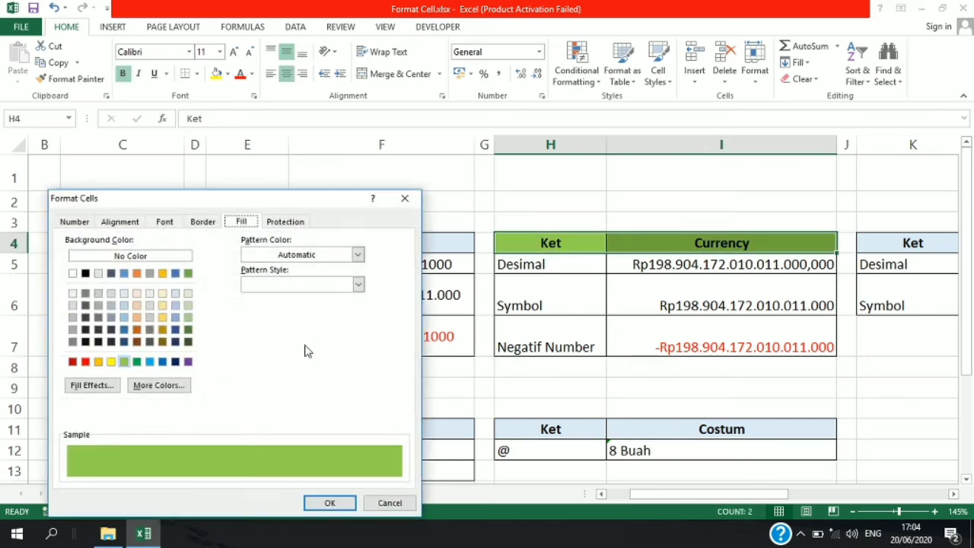
{"action": "left_click", "coordinate": [92, 386]}
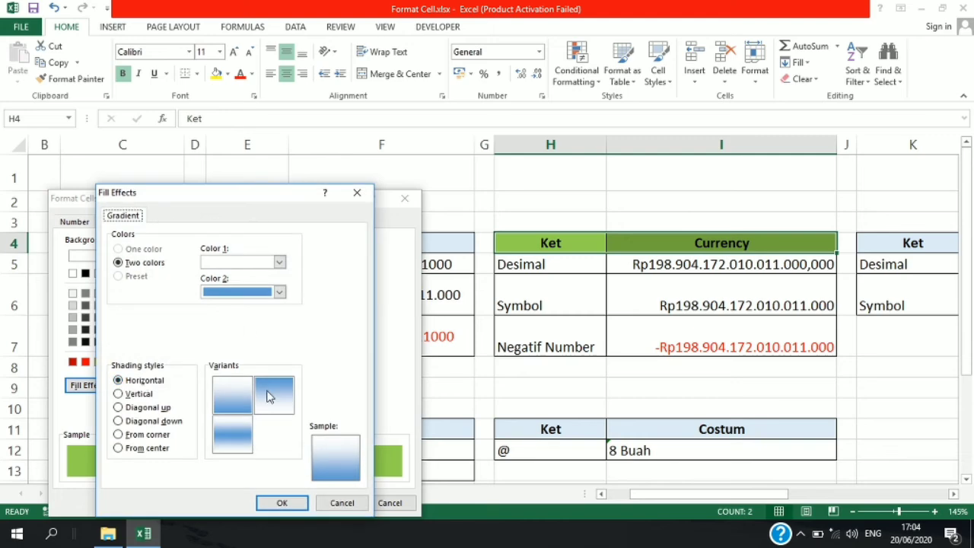
{"action": "left_click", "coordinate": [270, 394]}
{"action": "left_click", "coordinate": [280, 502]}
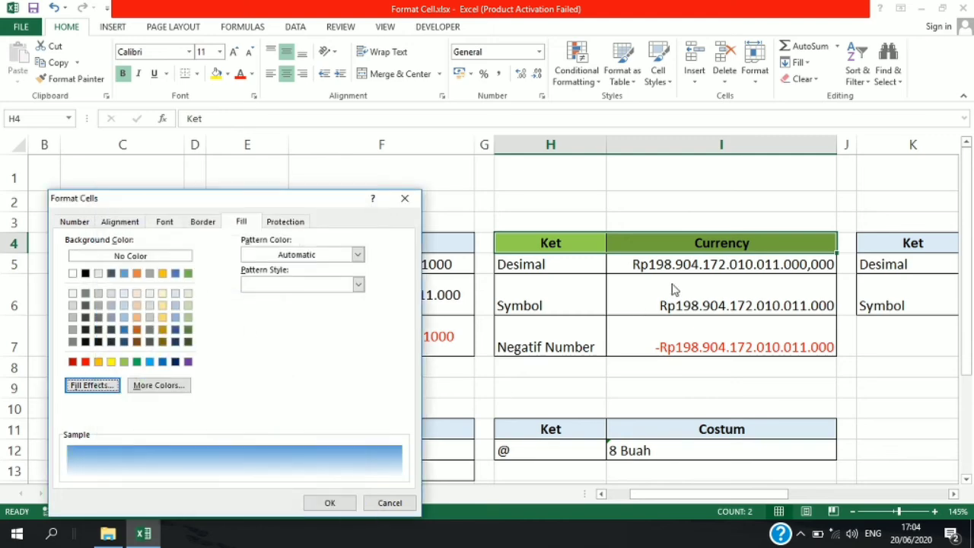
{"action": "left_click", "coordinate": [328, 503]}
{"action": "left_click", "coordinate": [655, 307]}
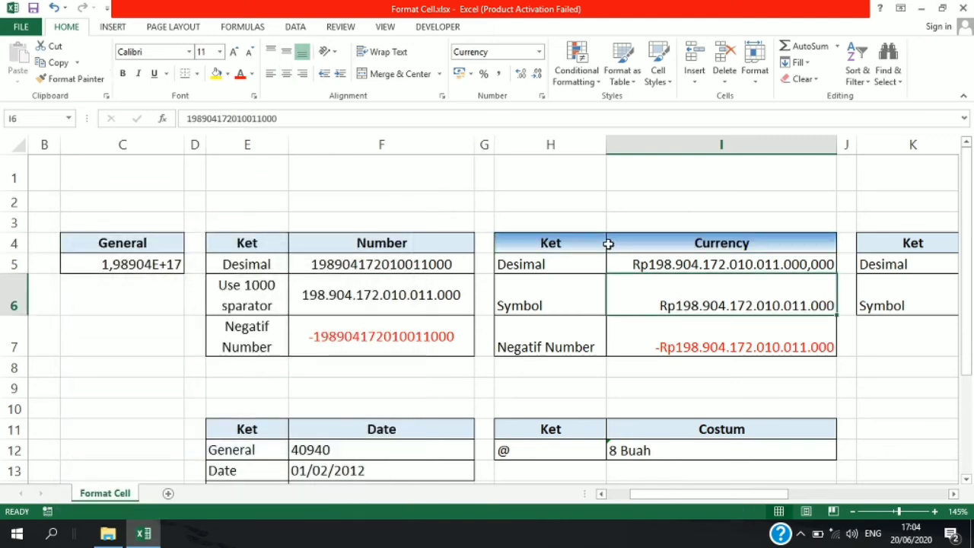
- Fill header cells H4:I4 of the Currency table with a solid dark blue picked from the extended standard color palette
{"action": "left_click", "coordinate": [592, 239]}
{"action": "left_click_drag", "start_coordinate": [591, 239], "coordinate": [624, 242]}
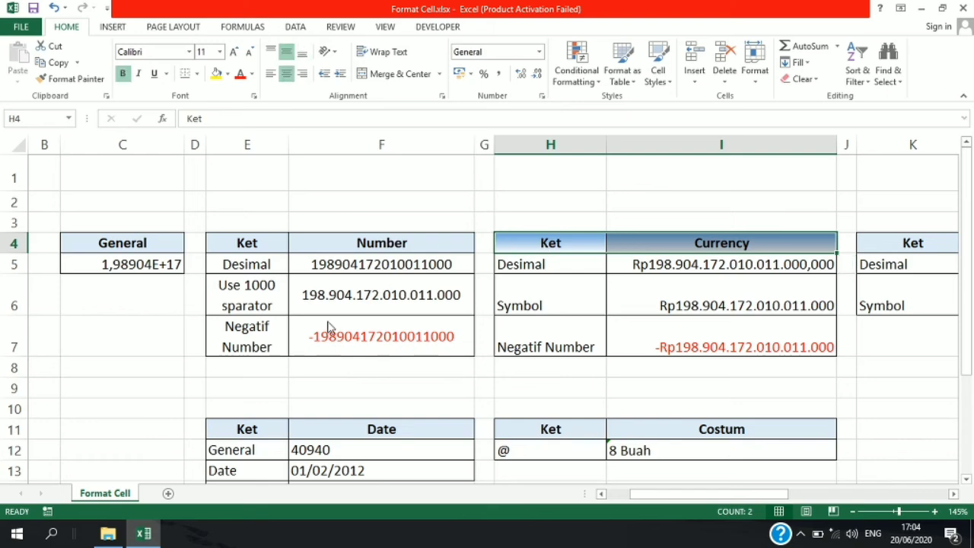
{"action": "key", "text": "ctrl+1"}
{"action": "left_click", "coordinate": [160, 386]}
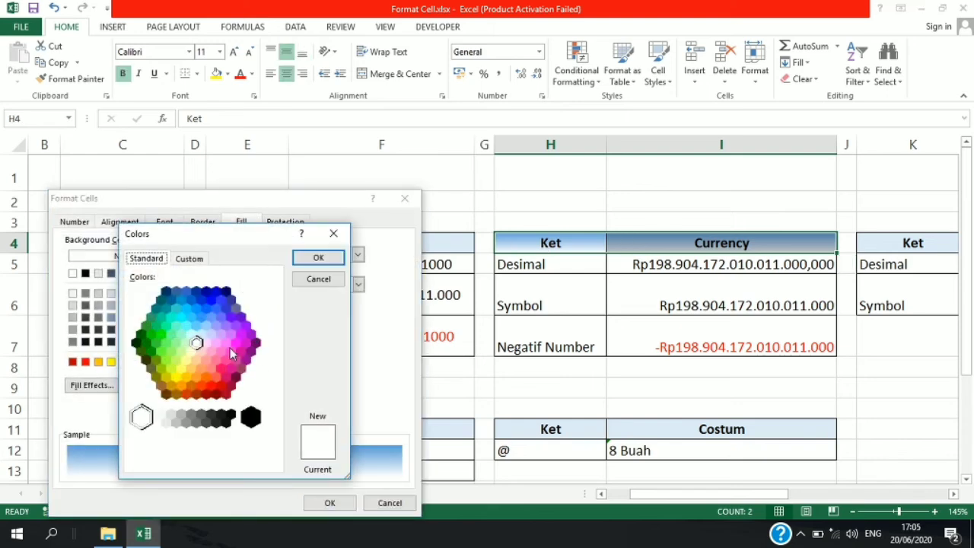
{"action": "left_click", "coordinate": [226, 357]}
{"action": "left_click", "coordinate": [207, 307]}
{"action": "left_click", "coordinate": [215, 291]}
{"action": "left_click", "coordinate": [318, 257]}
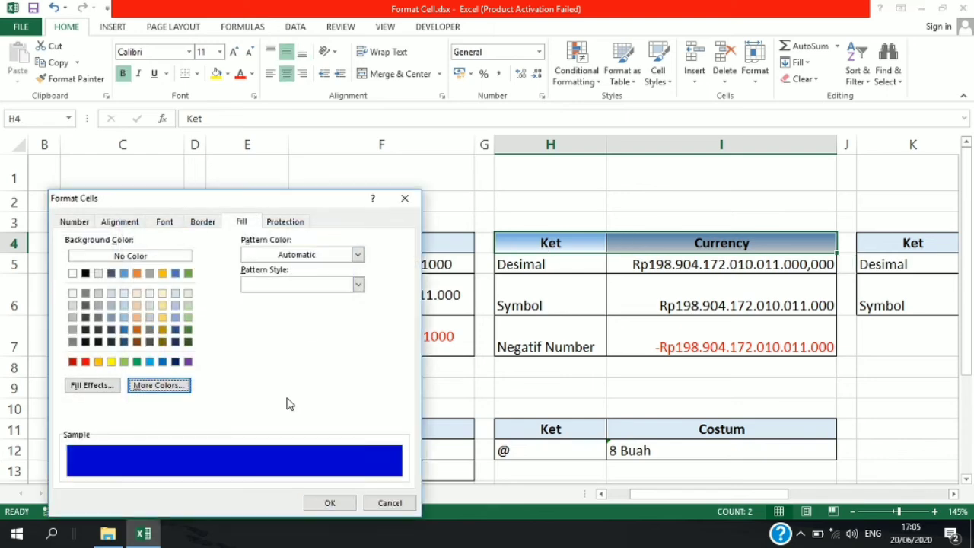
{"action": "left_click", "coordinate": [330, 502]}
{"action": "left_click", "coordinate": [630, 312]}
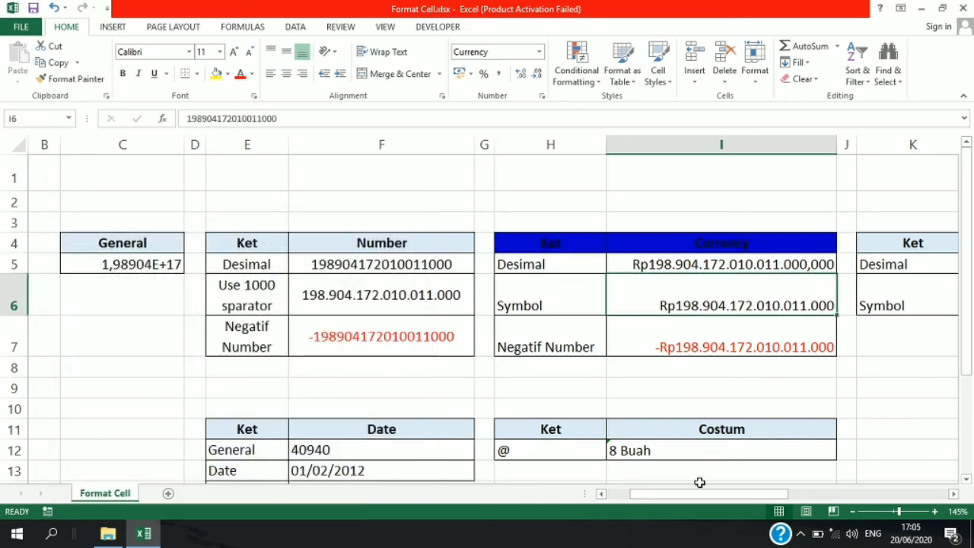
- Review the Locked and Hidden protection options in the Format Cells dialog for cell F5
{"action": "left_click_drag", "start_coordinate": [699, 481], "coordinate": [721, 497]}
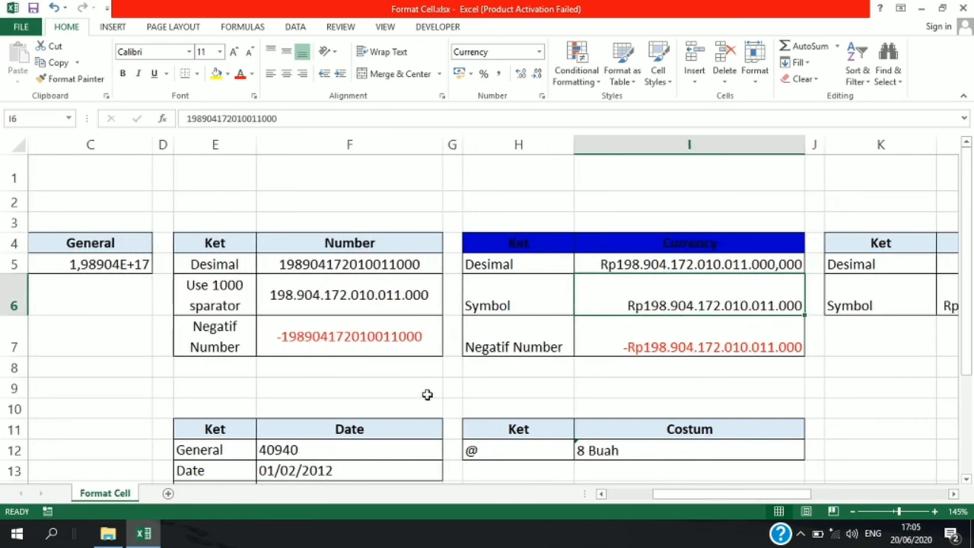
{"action": "left_click_drag", "start_coordinate": [239, 248], "coordinate": [315, 322]}
{"action": "left_click", "coordinate": [354, 262]}
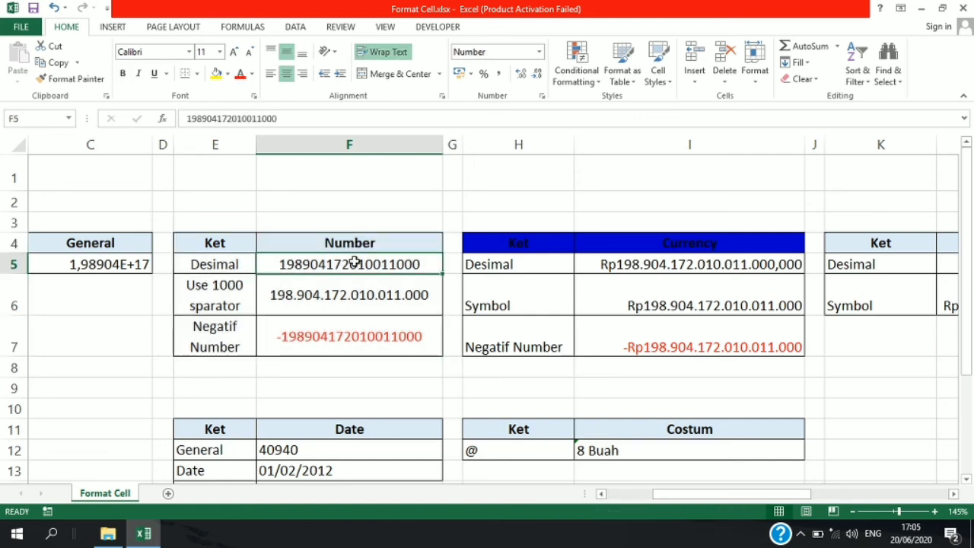
{"action": "key", "text": "ctrl+1"}
{"action": "left_click", "coordinate": [286, 221]}
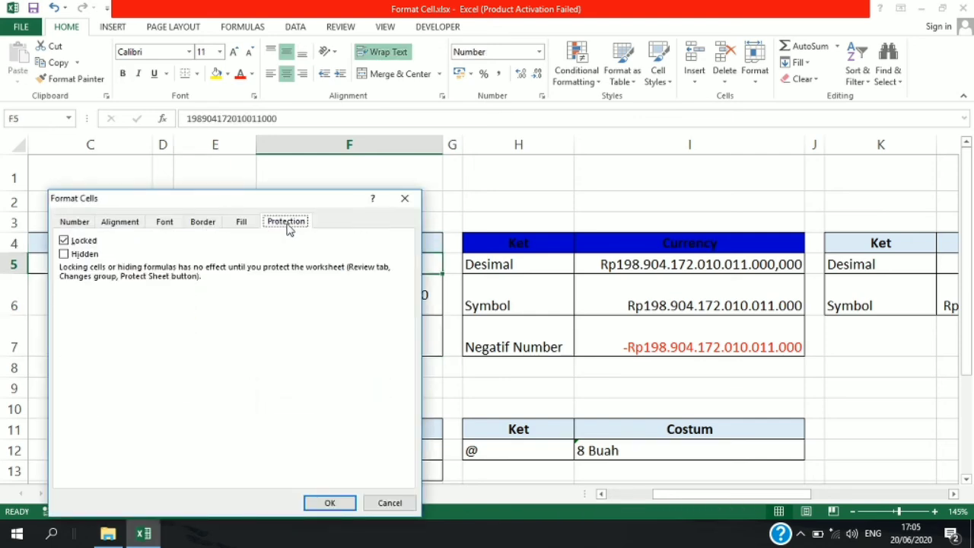
{"action": "left_click", "coordinate": [404, 200]}
{"action": "left_click", "coordinate": [408, 187]}
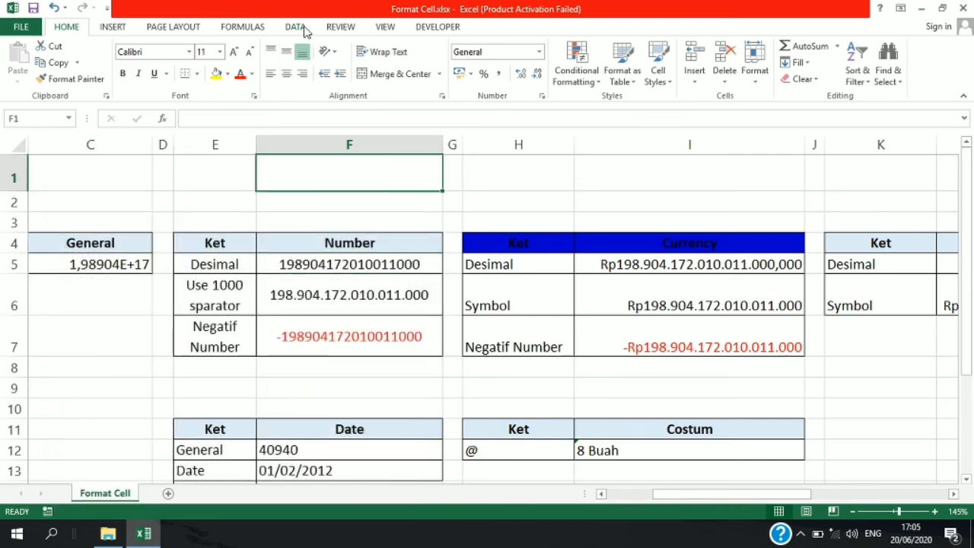
- Try protecting the workbook's structure without a password and select cells in the Number column
{"action": "left_click", "coordinate": [298, 26]}
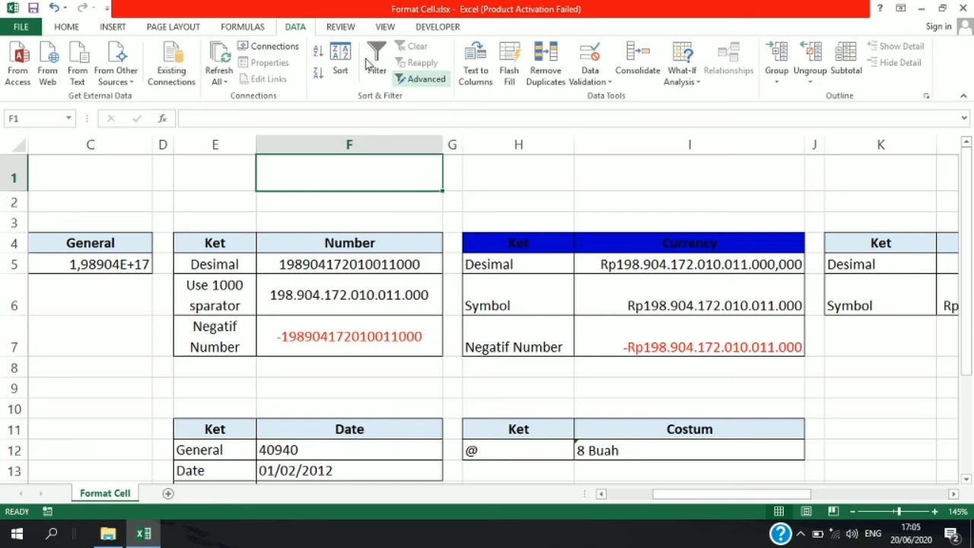
{"action": "left_click", "coordinate": [339, 27]}
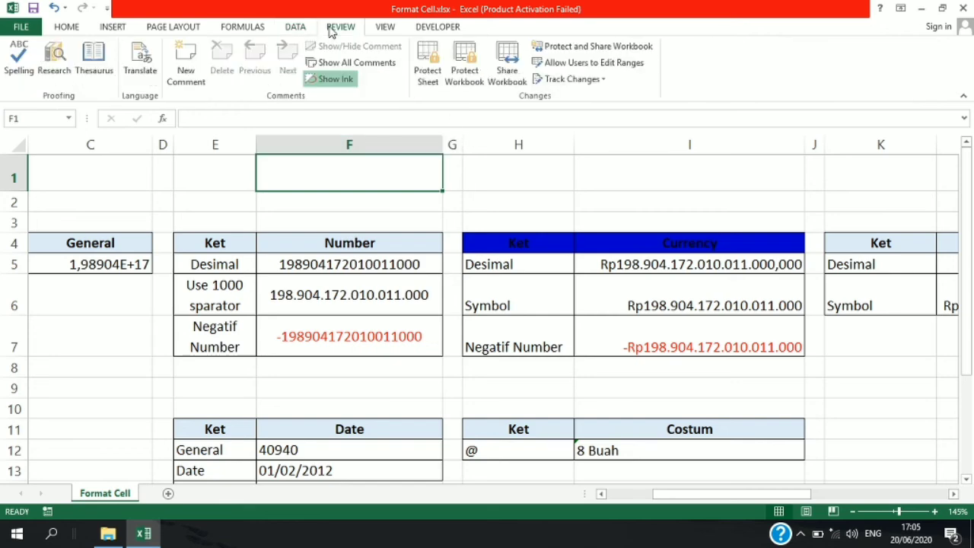
{"action": "left_click", "coordinate": [298, 28]}
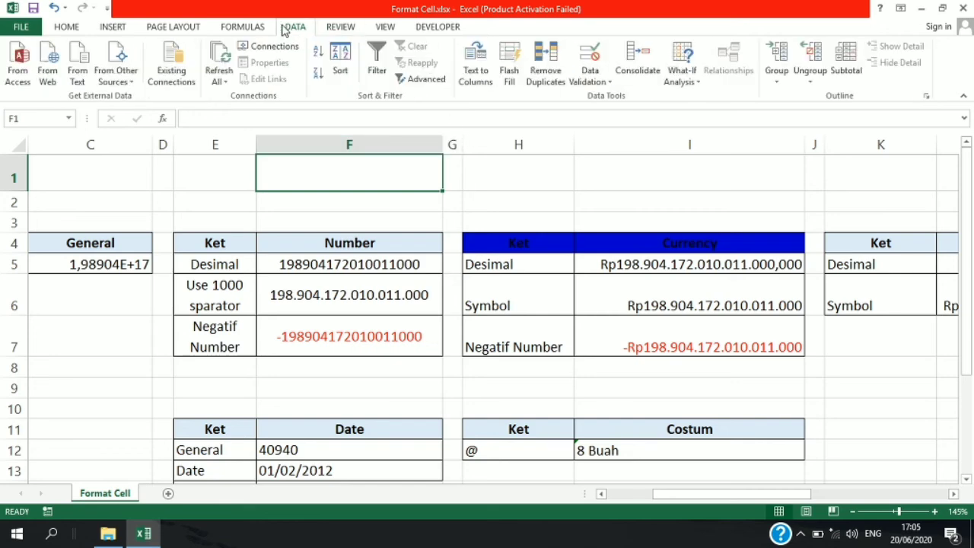
{"action": "left_click", "coordinate": [349, 29]}
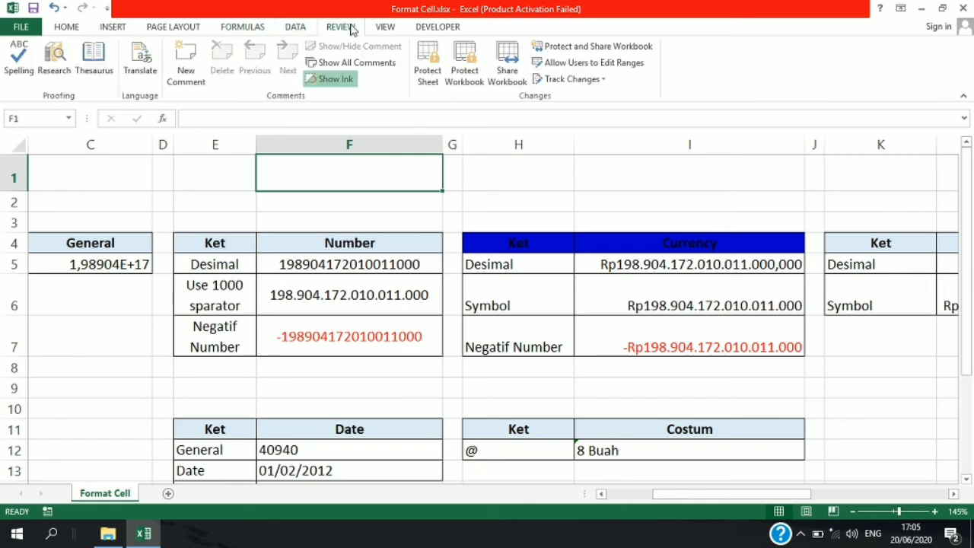
{"action": "left_click", "coordinate": [464, 68]}
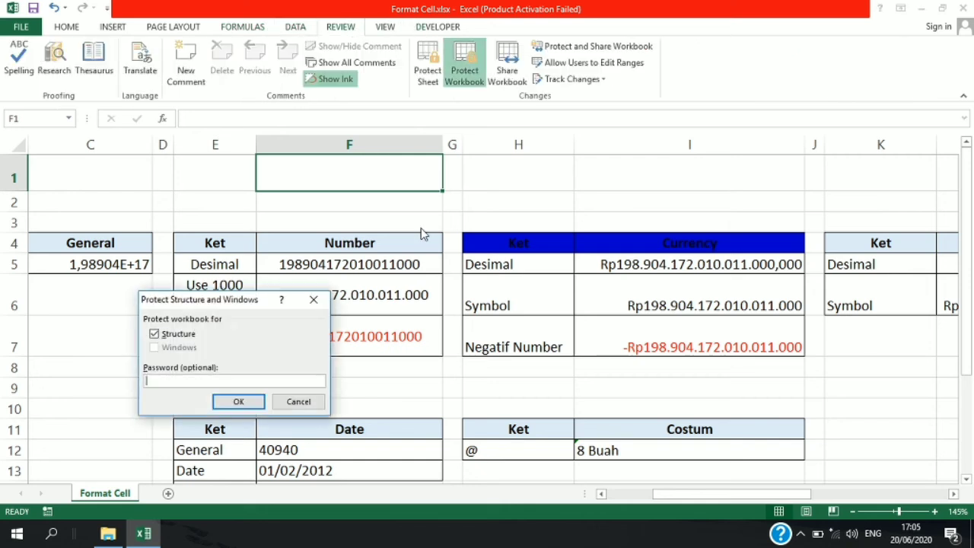
{"action": "left_click", "coordinate": [251, 401]}
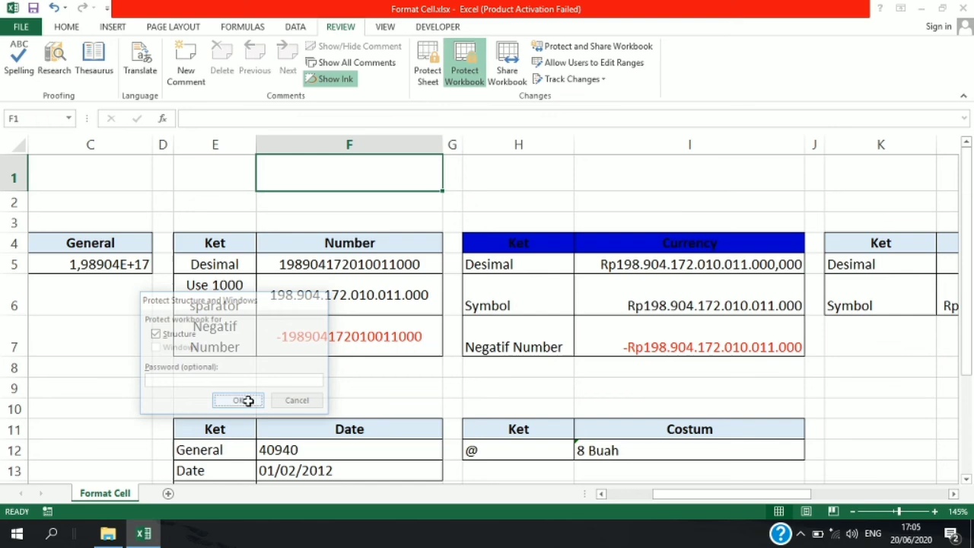
{"action": "left_click", "coordinate": [367, 264]}
{"action": "left_click", "coordinate": [358, 368]}
- Protect the worksheet with the default permissions and no password
{"action": "left_click", "coordinate": [427, 70]}
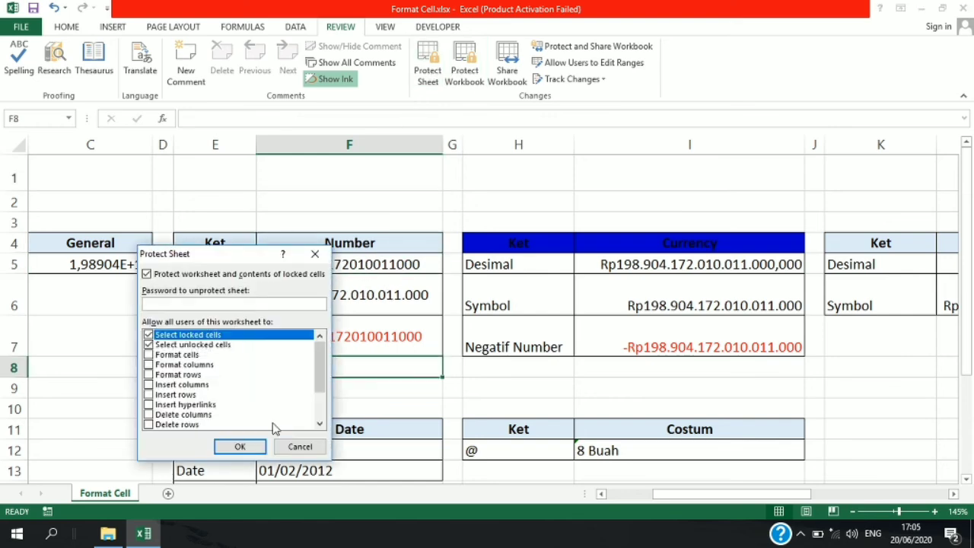
{"action": "left_click", "coordinate": [246, 448]}
{"action": "left_click", "coordinate": [438, 329]}
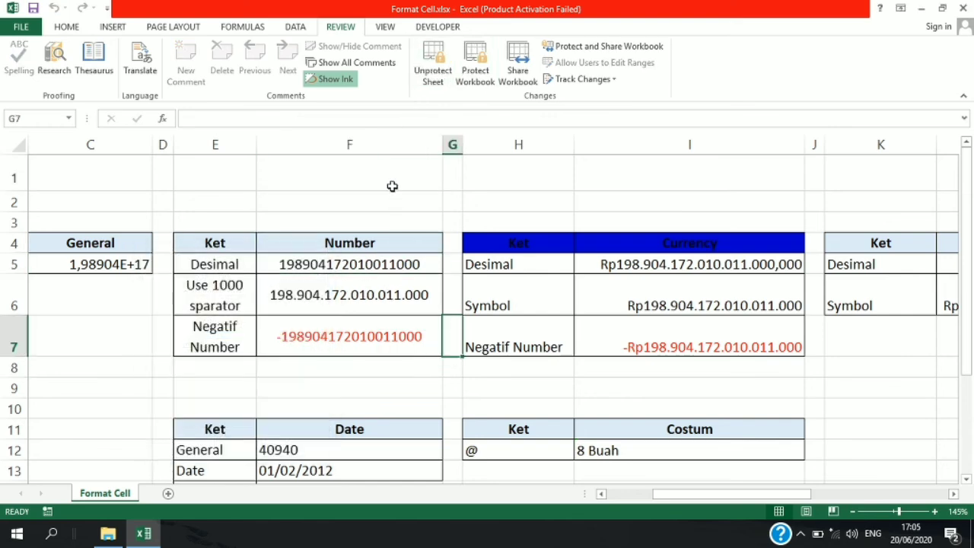
- Test the sheet protection by trying to edit cells F1, F5 and A5
{"action": "left_click", "coordinate": [391, 178]}
{"action": "double_click", "coordinate": [392, 178]}
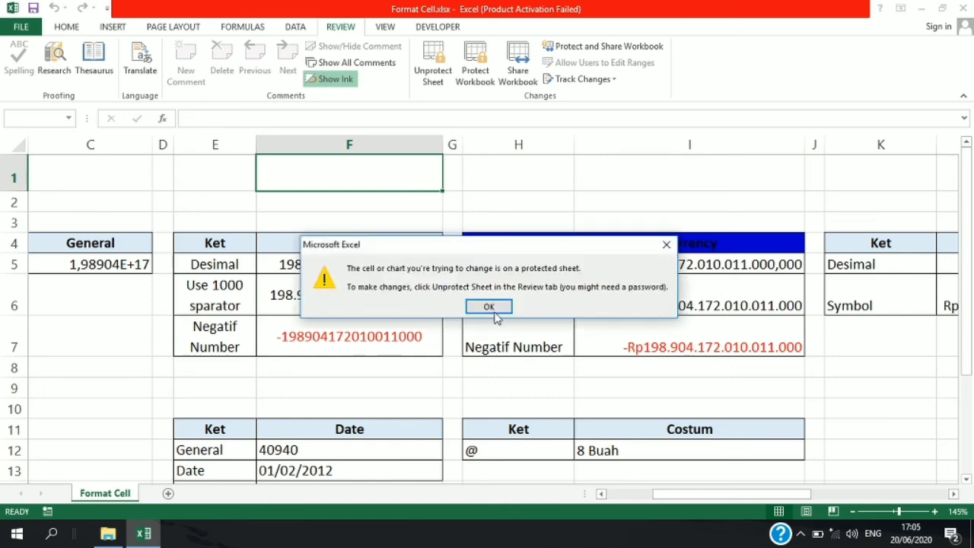
{"action": "left_click", "coordinate": [489, 308]}
{"action": "double_click", "coordinate": [370, 265]}
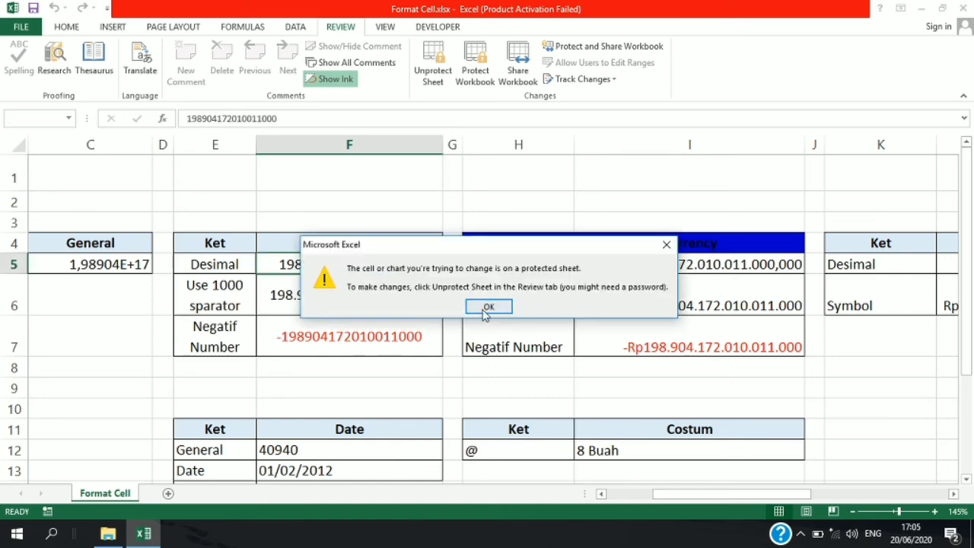
{"action": "left_click", "coordinate": [487, 308]}
{"action": "left_click_drag", "start_coordinate": [676, 495], "coordinate": [630, 496]}
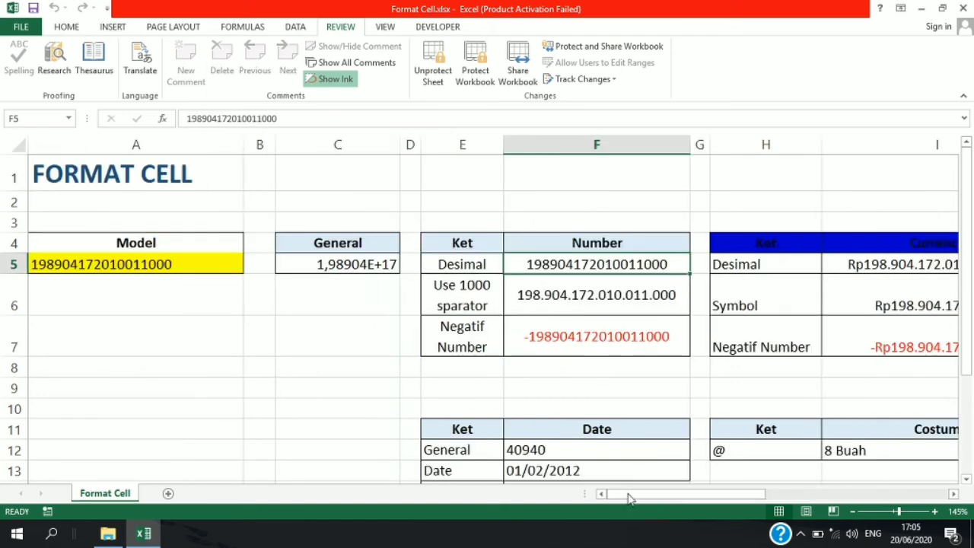
{"action": "double_click", "coordinate": [162, 267]}
{"action": "left_click", "coordinate": [481, 309]}
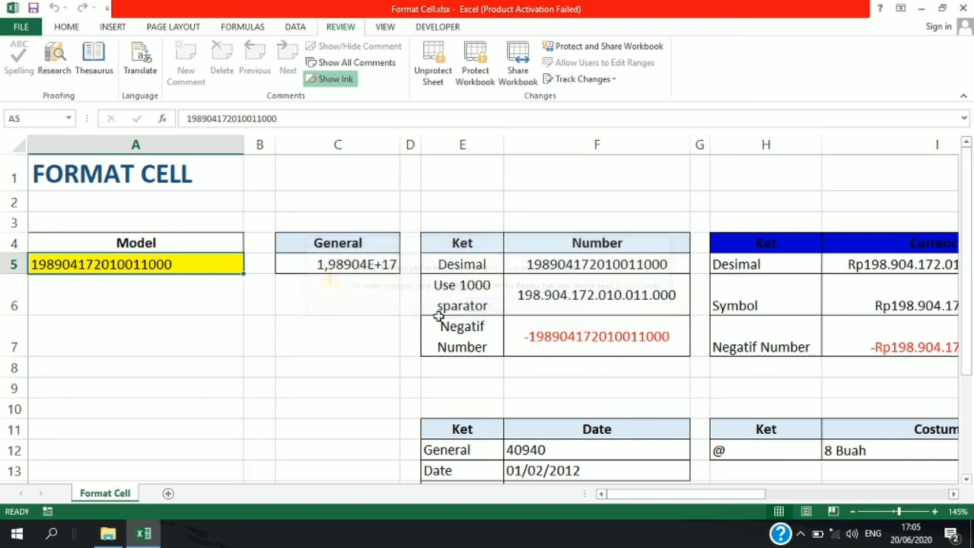
{"action": "left_click", "coordinate": [272, 385]}
- Unprotect the sheet and turn off the Locked option for the Model value in cell A5
{"action": "left_click", "coordinate": [202, 263]}
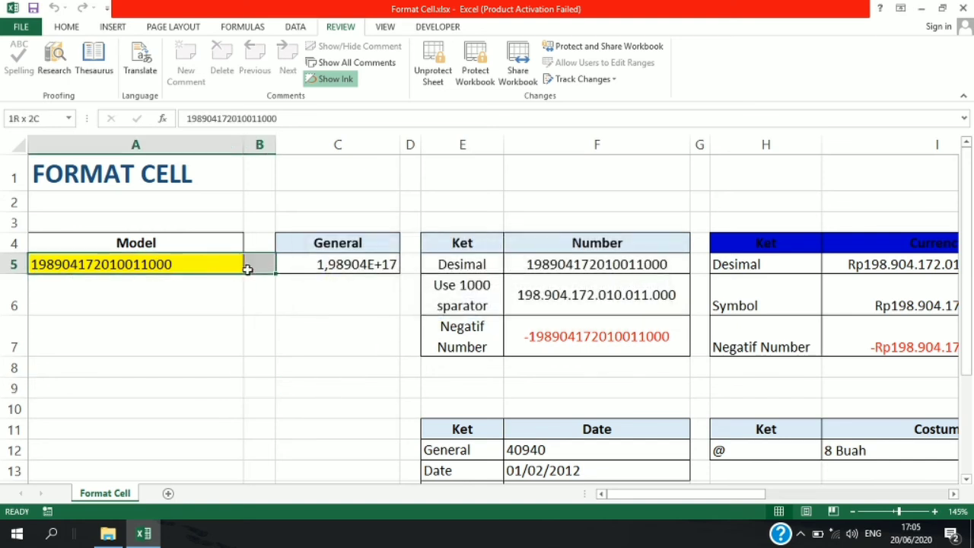
{"action": "left_click", "coordinate": [416, 74]}
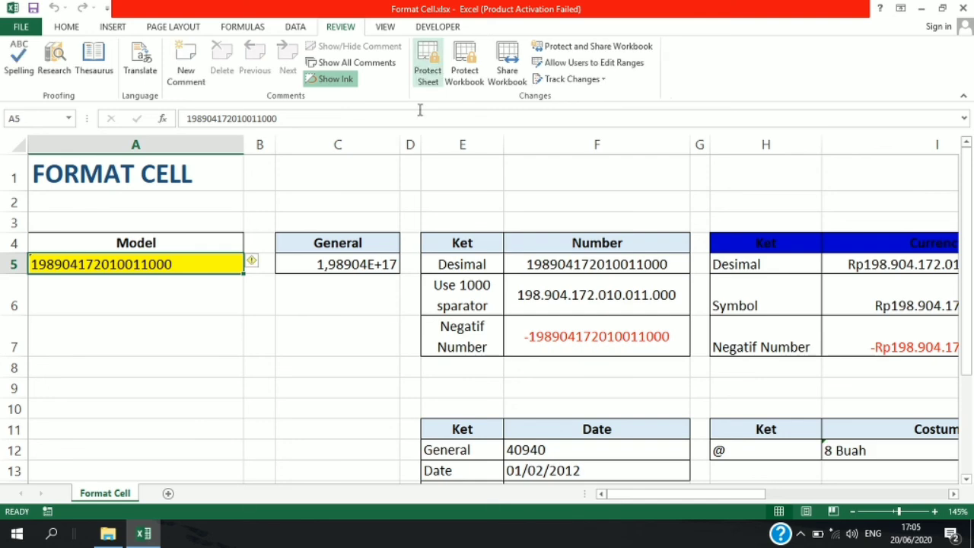
{"action": "key", "text": "ctrl+1"}
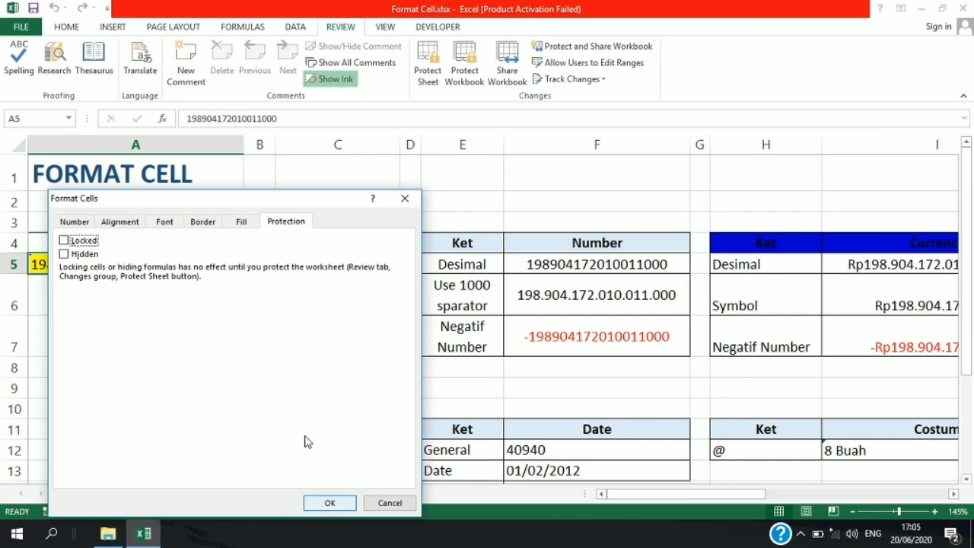
{"action": "left_click_drag", "start_coordinate": [282, 195], "coordinate": [537, 142]}
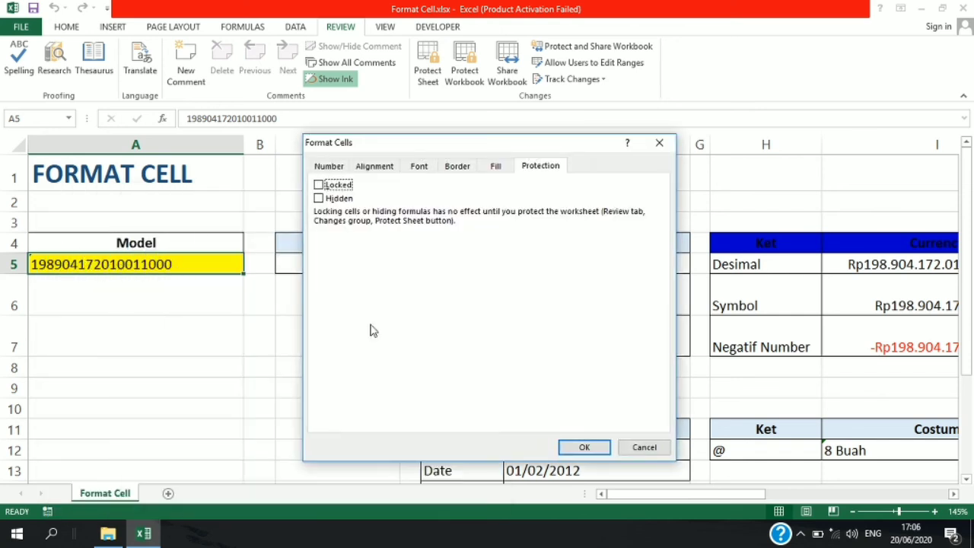
{"action": "left_click", "coordinate": [566, 450]}
- Protect the sheet with default permissions and no password, and change the last digit of the unlocked Model value in A5 to 3
{"action": "left_click", "coordinate": [423, 76]}
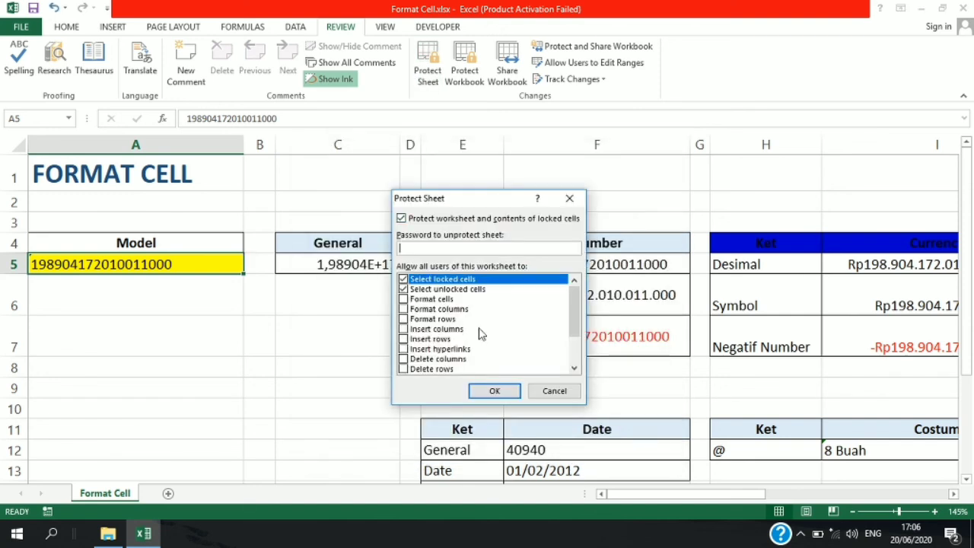
{"action": "left_click", "coordinate": [495, 390]}
{"action": "double_click", "coordinate": [217, 264]}
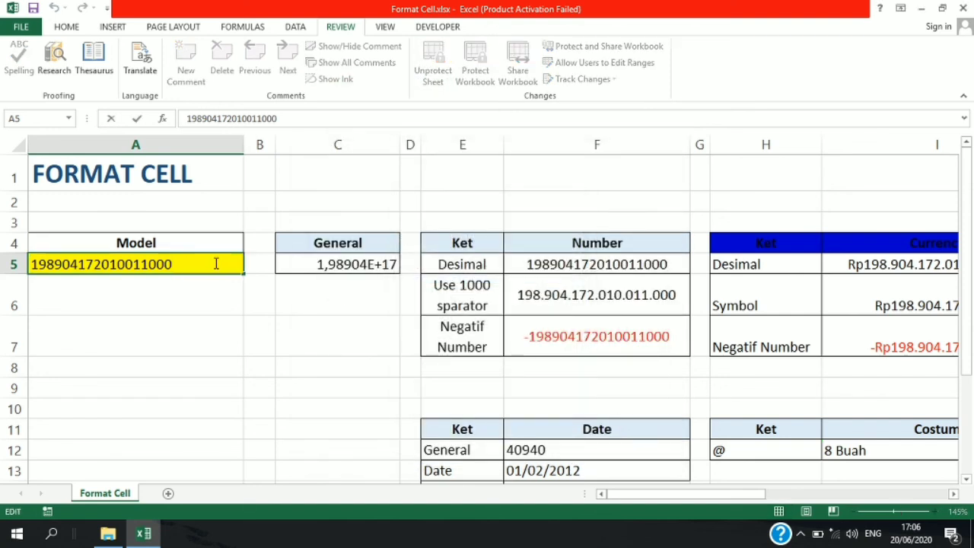
{"action": "key", "text": "BackSpace"}
{"action": "type", "text": "3"}
{"action": "left_click", "coordinate": [276, 332]}
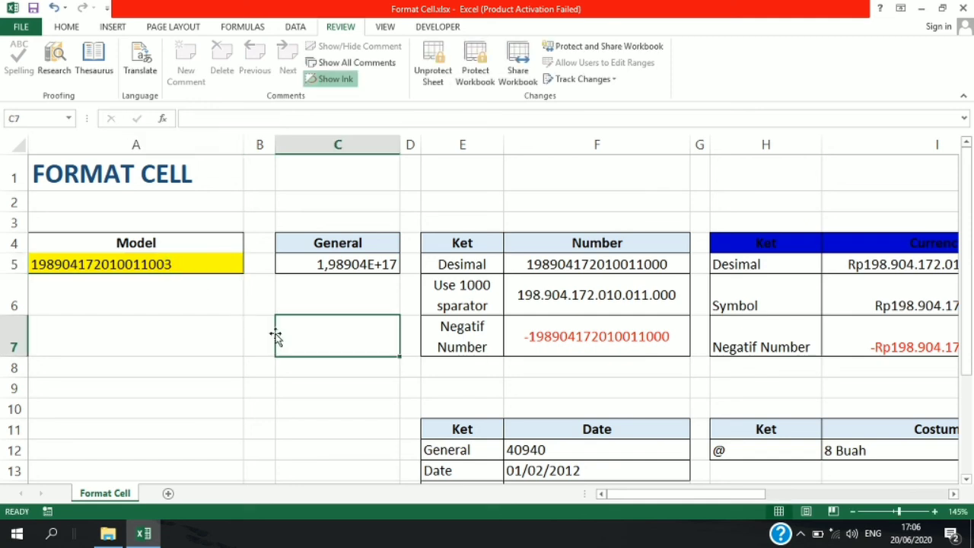
- Test the protection on locked cells by trying to edit the General value in C5 and its header in C4
{"action": "left_click", "coordinate": [304, 264]}
{"action": "double_click", "coordinate": [304, 264]}
{"action": "left_click", "coordinate": [491, 308]}
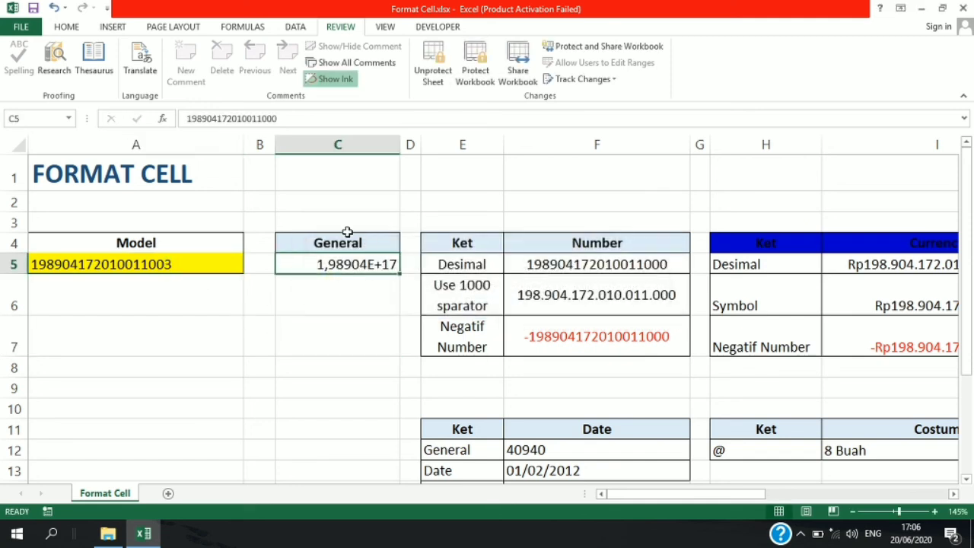
{"action": "left_click", "coordinate": [343, 240]}
{"action": "left_click_drag", "start_coordinate": [319, 233], "coordinate": [335, 201]}
{"action": "left_click", "coordinate": [489, 307]}
{"action": "left_click", "coordinate": [271, 291]}
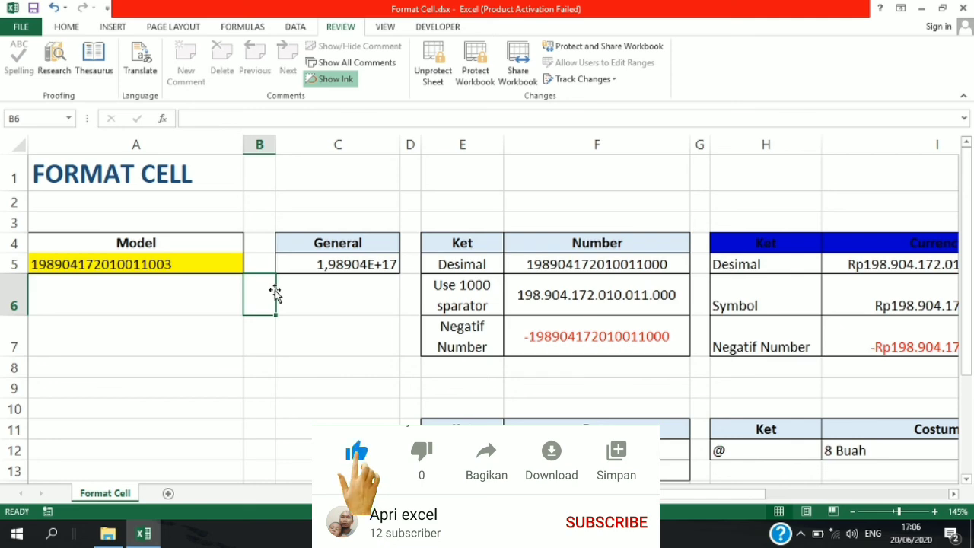
{"action": "scroll", "coordinate": [275, 293], "scroll_direction": "down", "scroll_amount": 1}
{"action": "scroll", "coordinate": [275, 293], "scroll_direction": "up", "scroll_amount": 1}
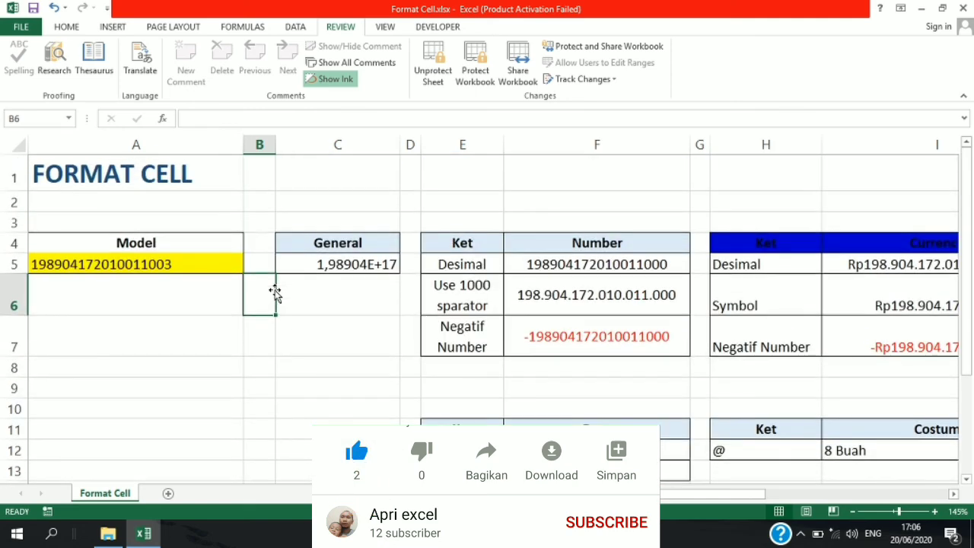